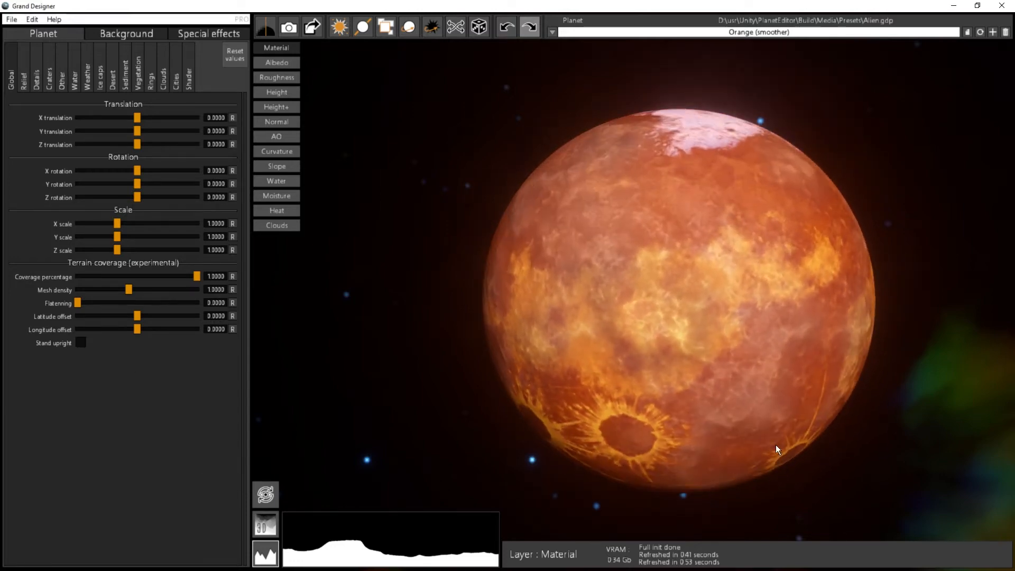
Step: Examine the orange planet's craters, lava areas and polar ice cap from several angles and distances
drag(692, 372, 766, 176)
middle_drag(732, 340, 699, 341)
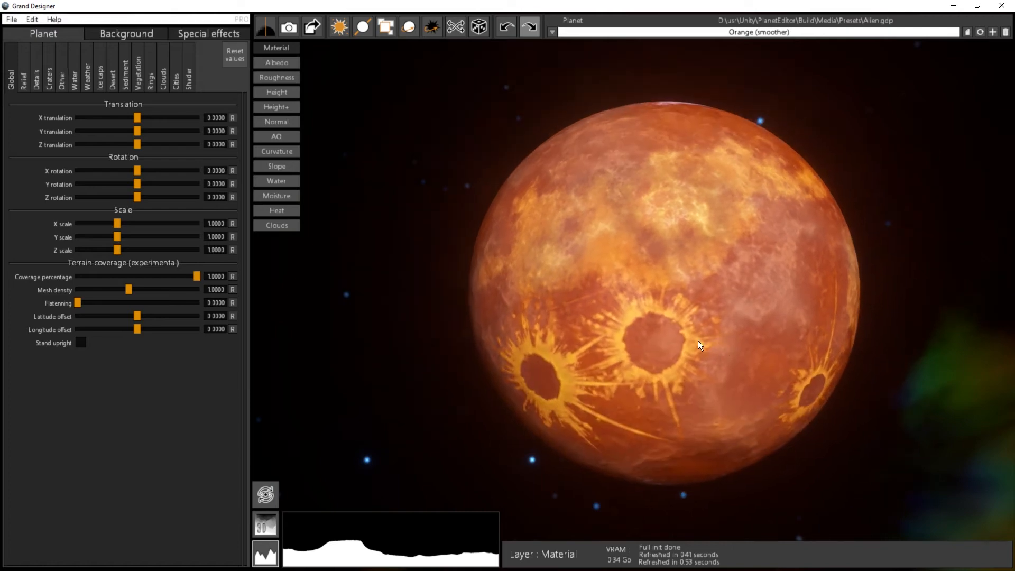
drag(674, 345, 782, 318)
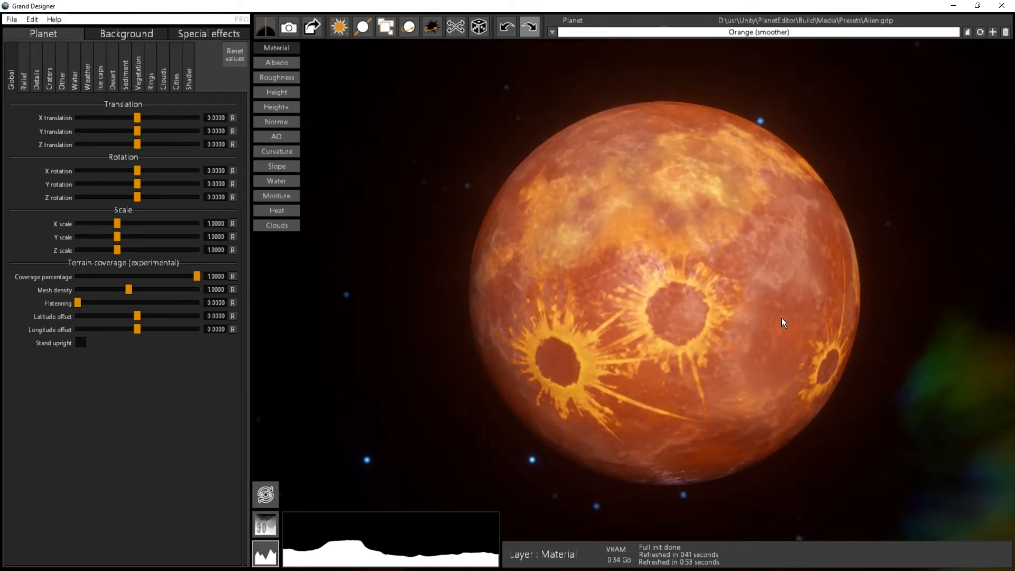
drag(269, 244, 690, 264)
middle_drag(689, 265, 707, 307)
scroll(707, 307, up, 1)
scroll(706, 307, down, 1)
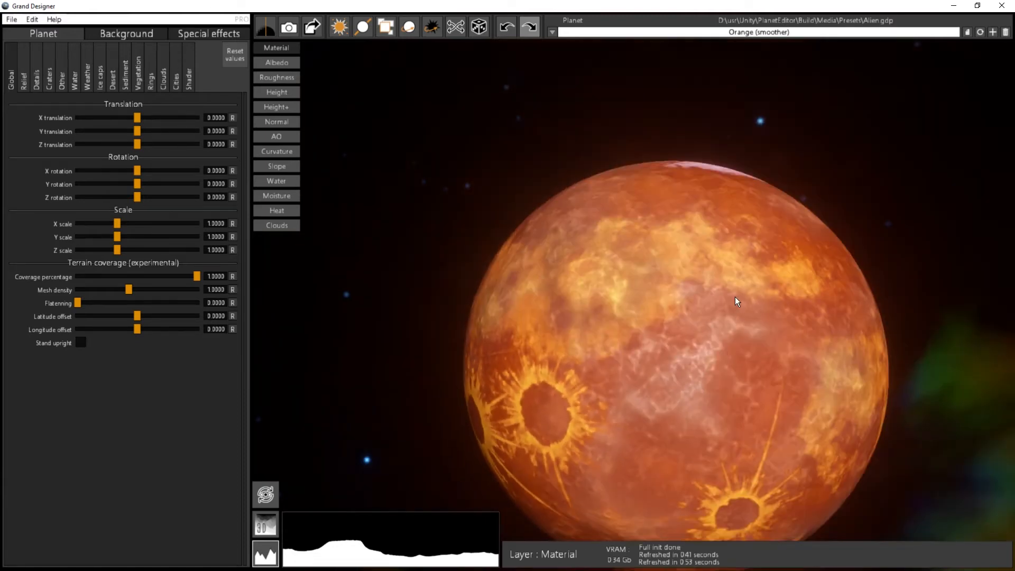
scroll(735, 298, down, 1)
middle_drag(715, 353, 706, 306)
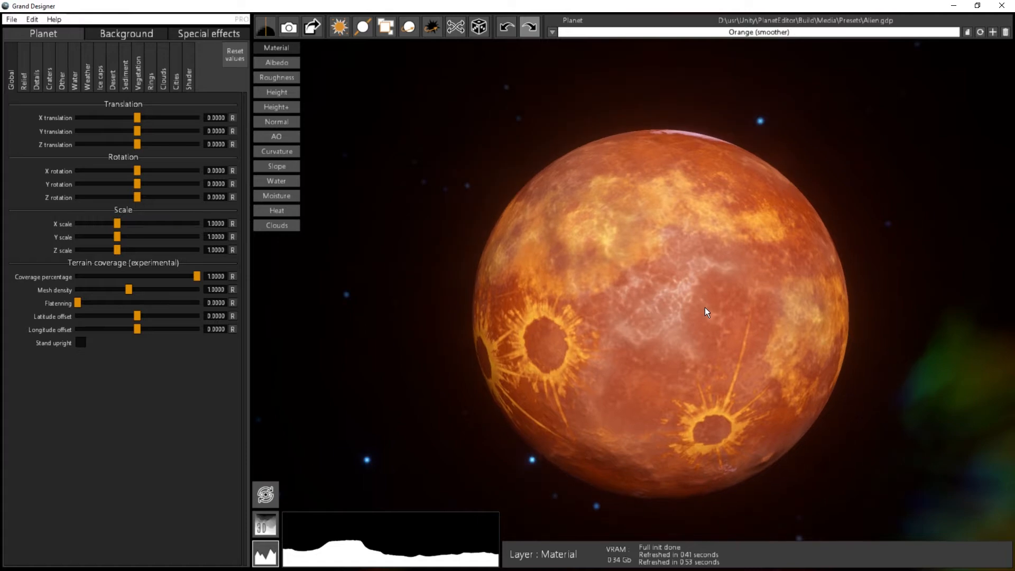
drag(706, 307, 607, 511)
drag(646, 437, 649, 348)
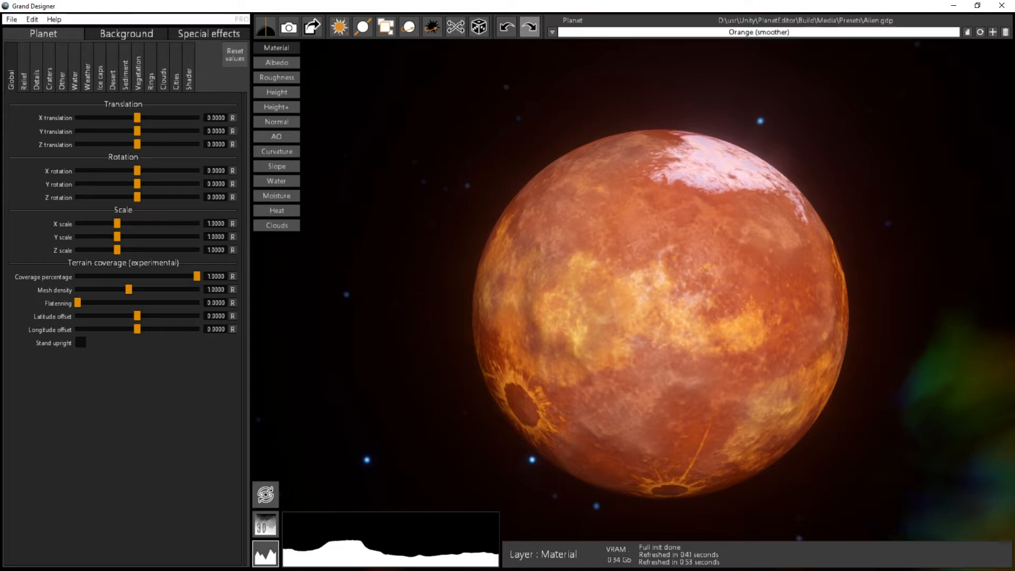
Step: Set the output render size to 4096 x 2048 in the application options
click(33, 19)
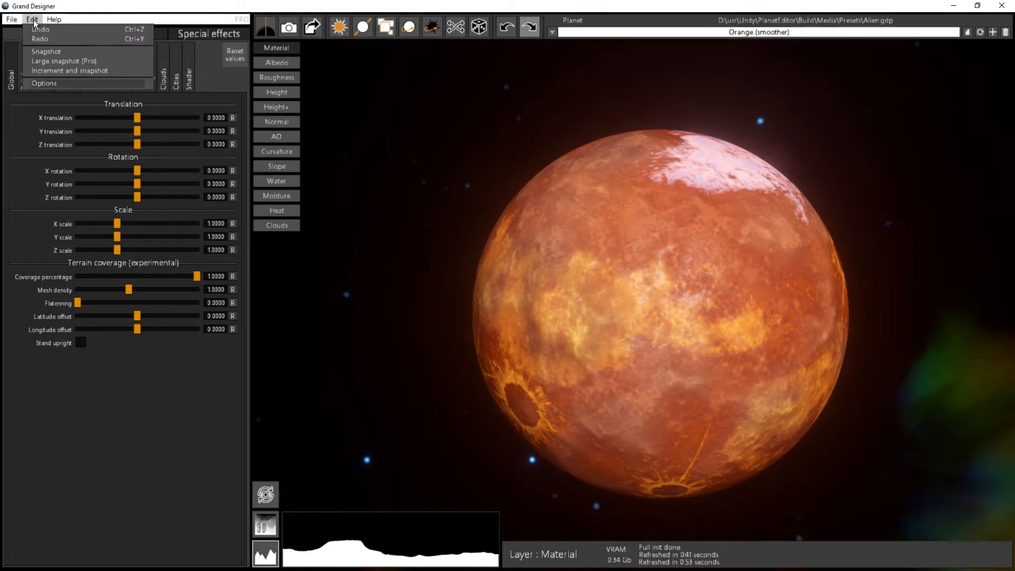
click(51, 83)
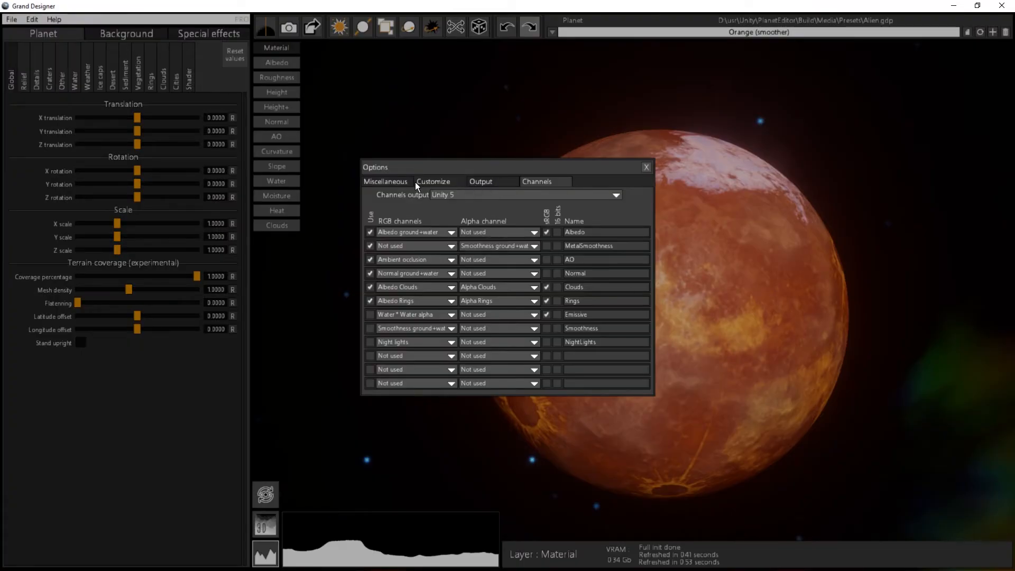
click(481, 182)
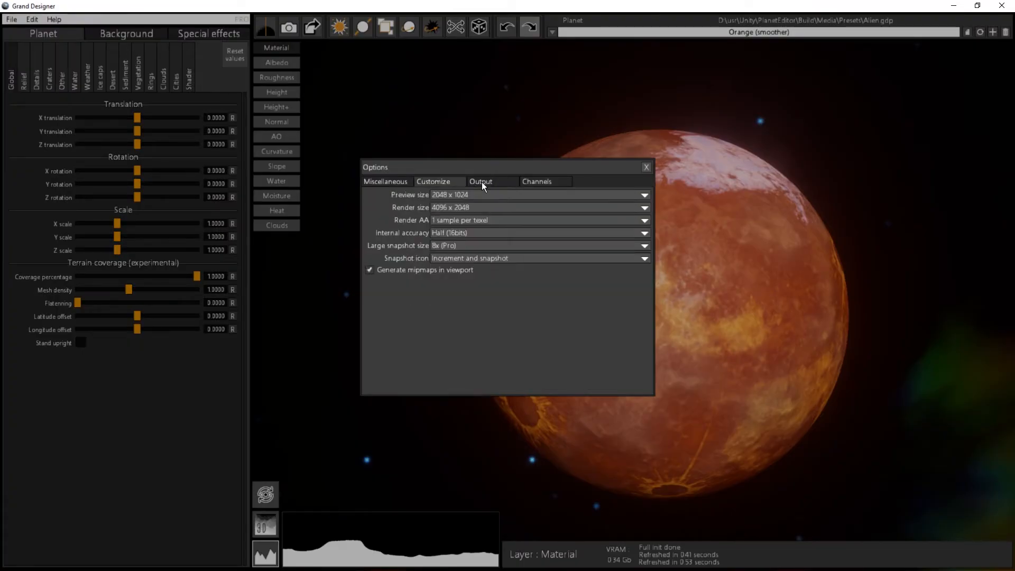
click(458, 206)
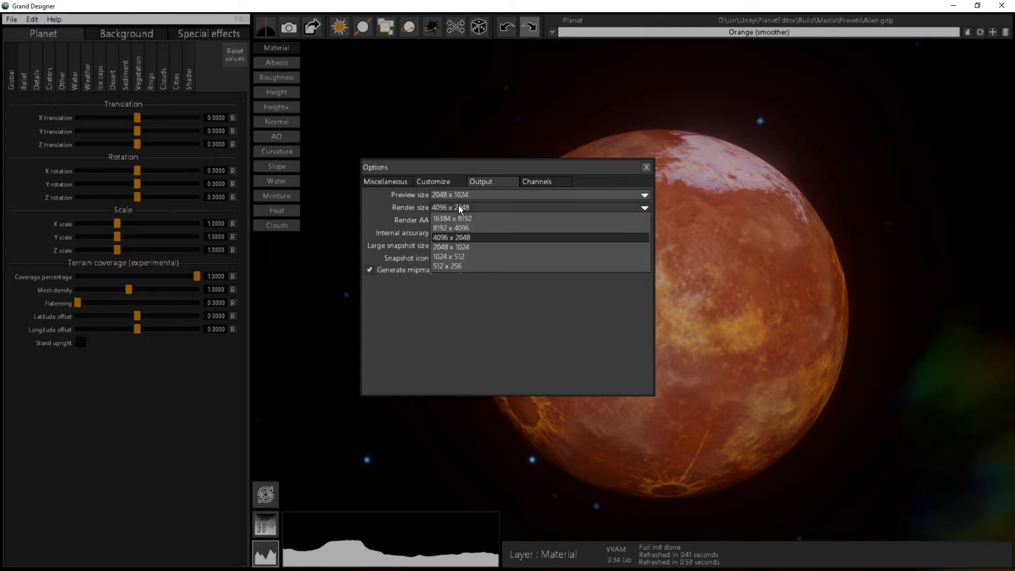
click(450, 236)
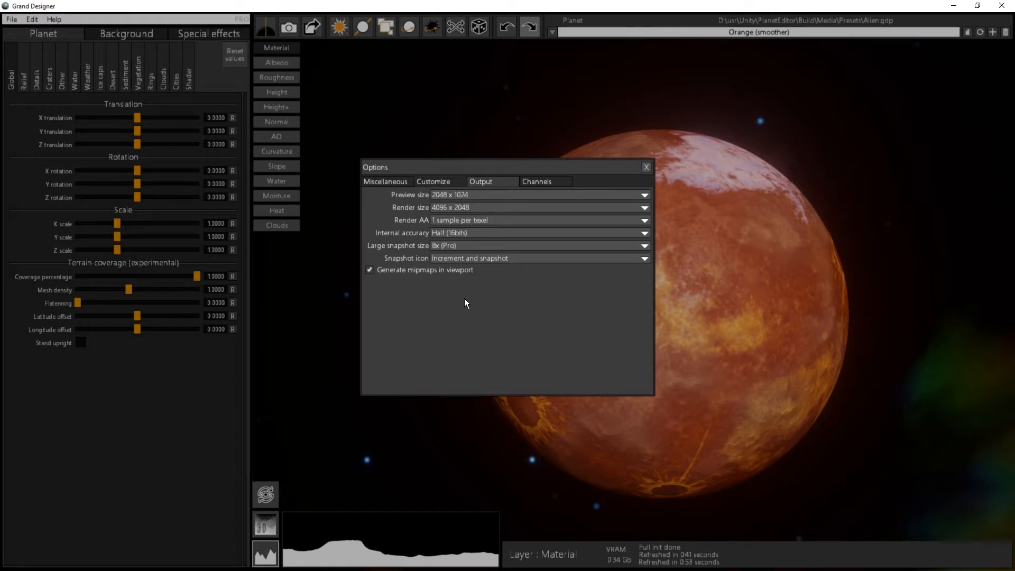
Step: Set the channels output preset to Unity 5, with Albedo ground+water as the Albedo map's RGB channels
click(547, 182)
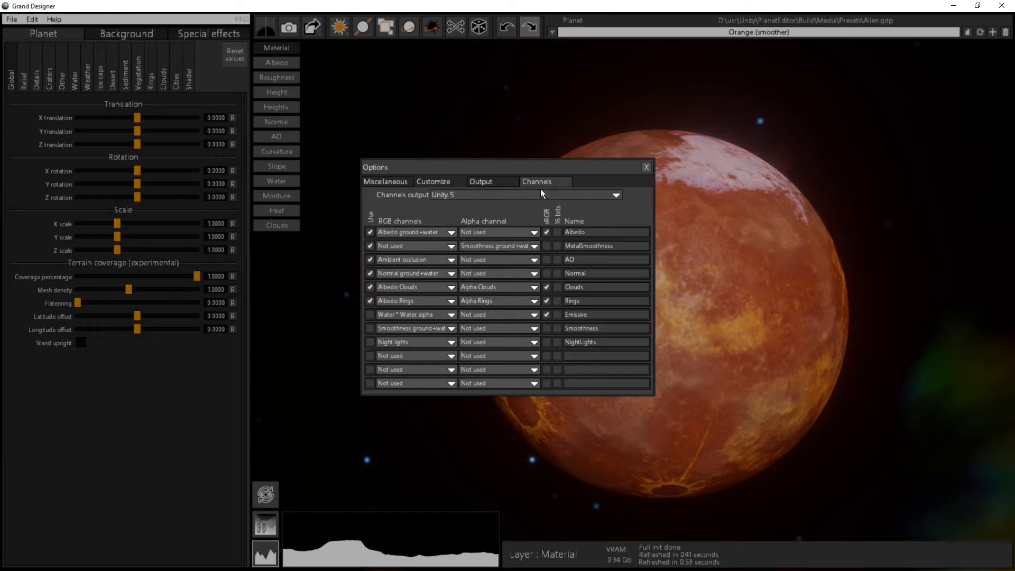
click(526, 192)
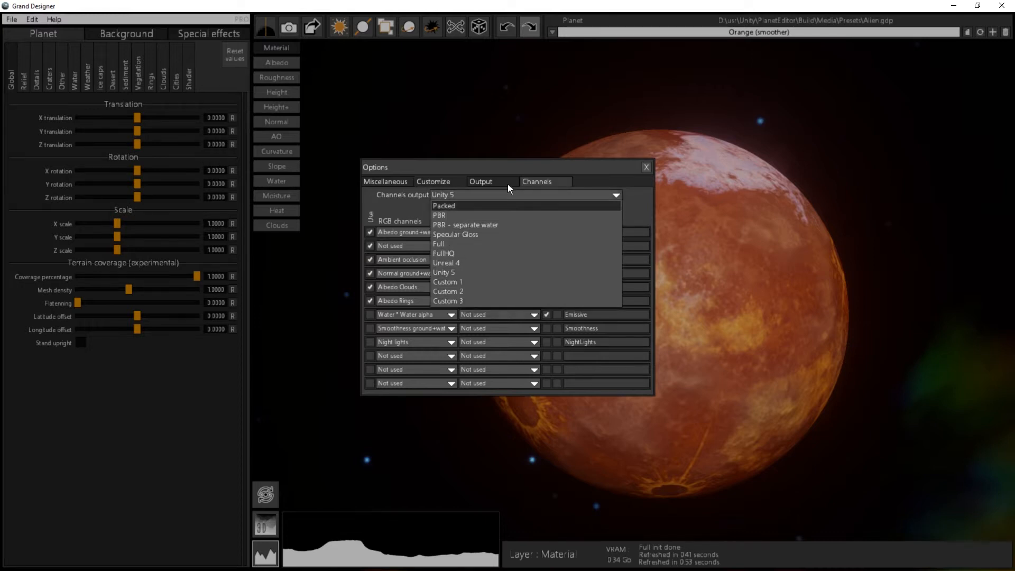
click(458, 271)
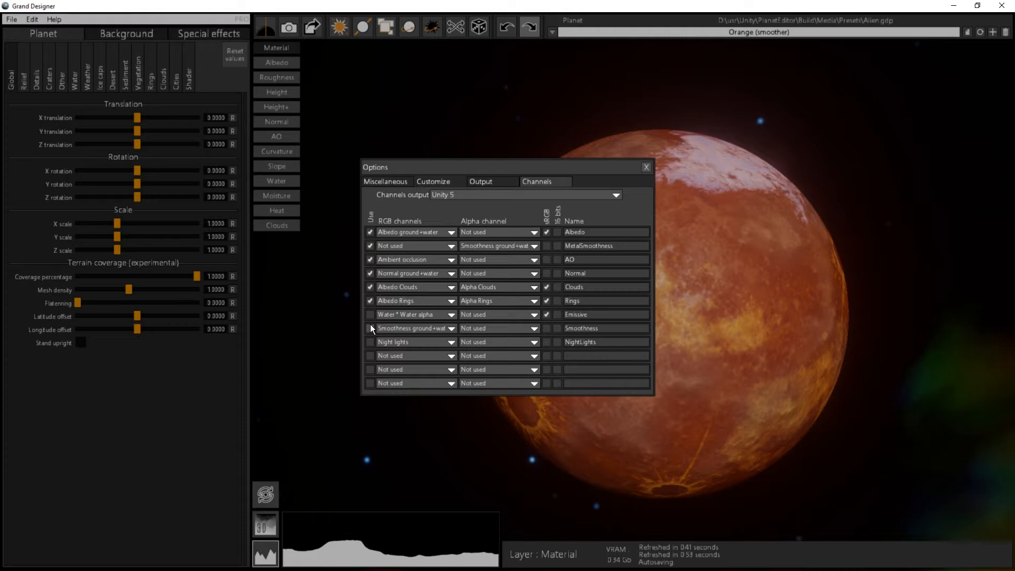
click(414, 231)
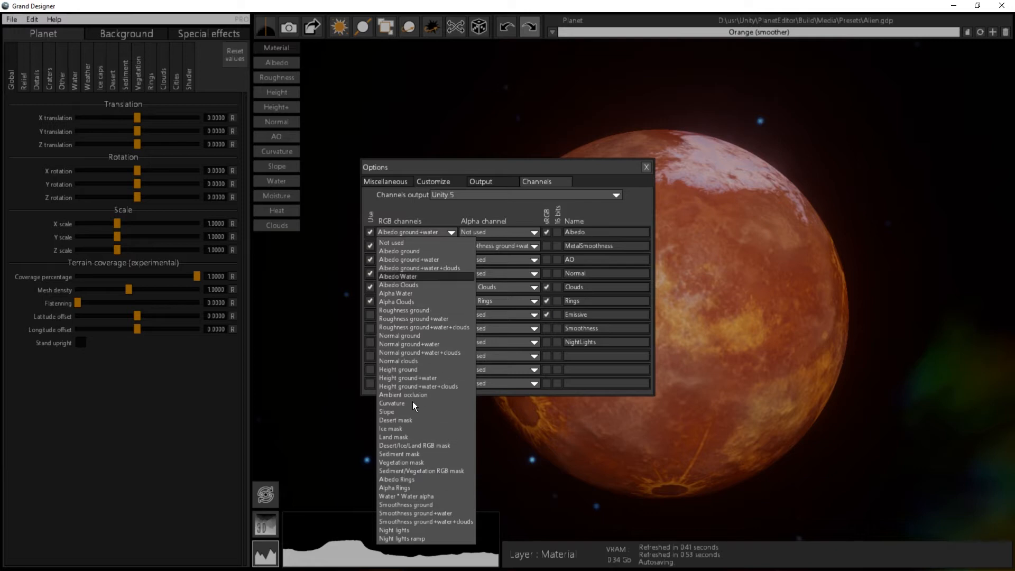
click(419, 242)
click(420, 231)
click(414, 259)
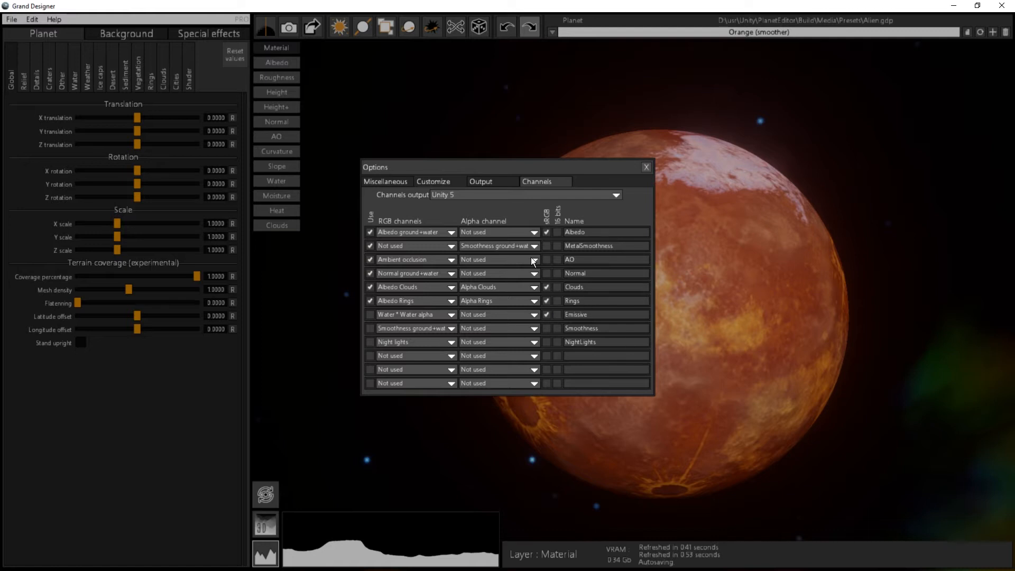
Step: Close the options after rechecking the output settings and render the planet's textures at final resolution
click(490, 180)
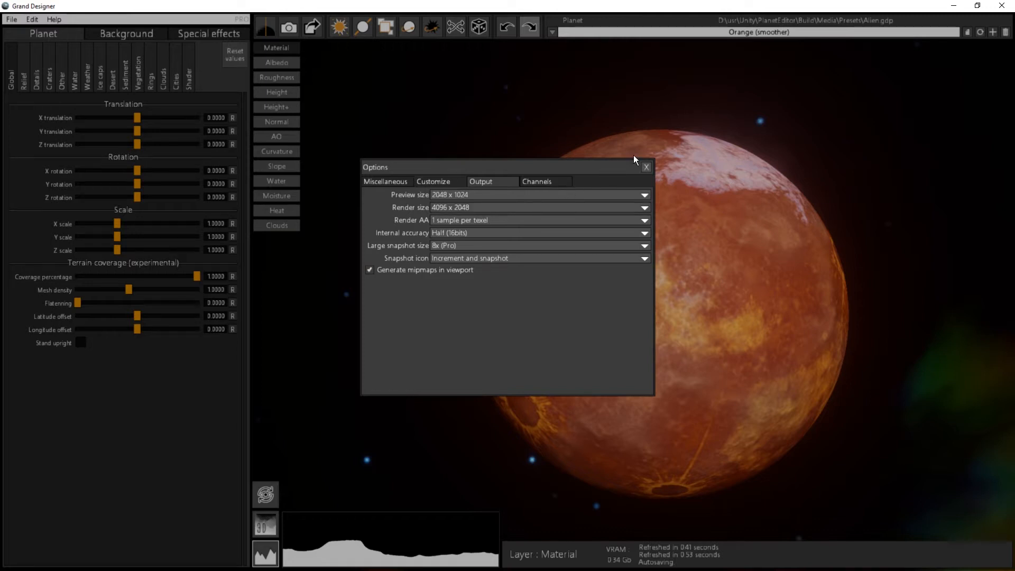
click(646, 167)
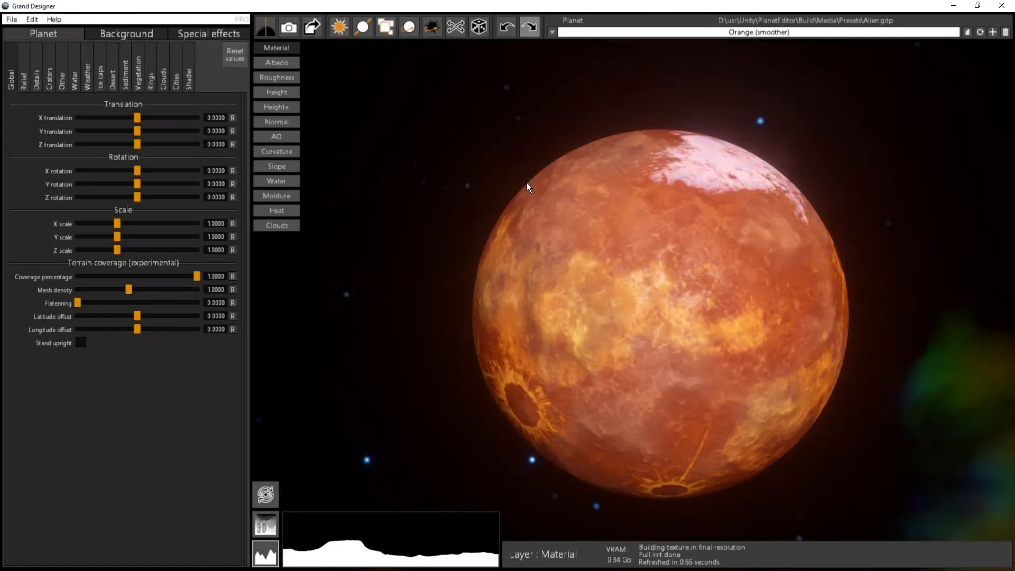
click(265, 26)
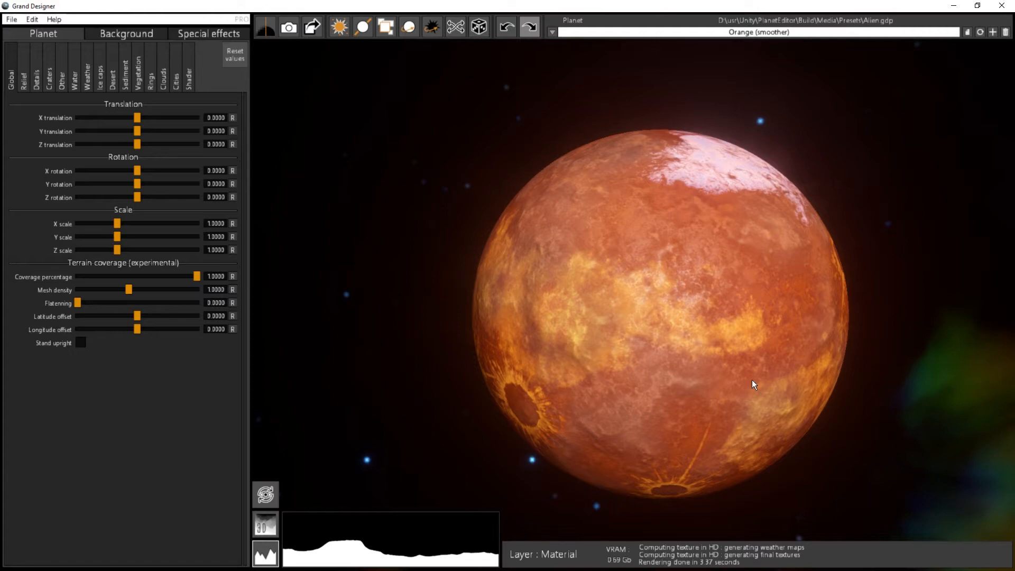
Step: Inspect the rendered planet's surface detail up close around the ice cap and across the whole globe
scroll(666, 276, up, 5)
middle_drag(667, 275, 524, 379)
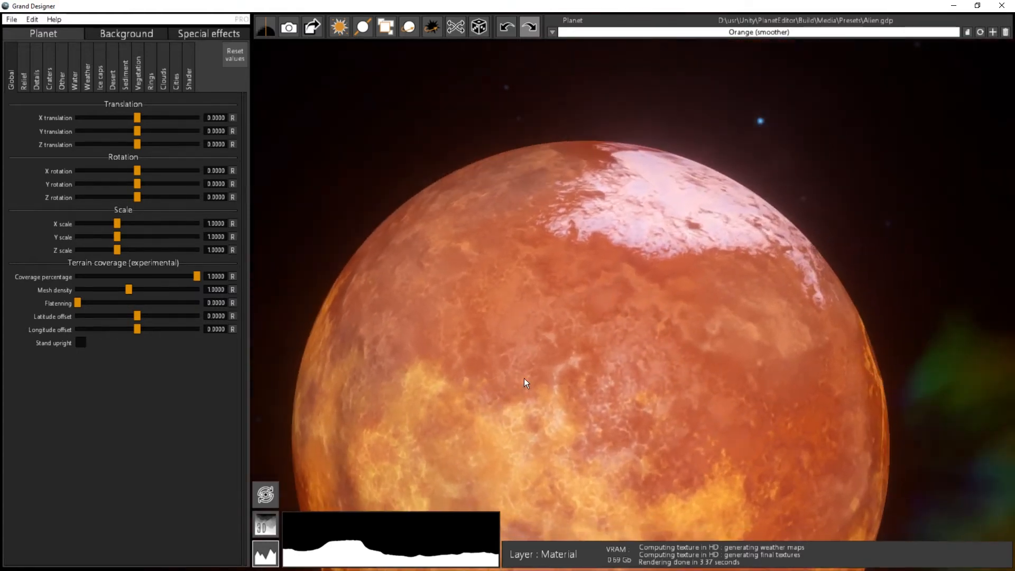
scroll(592, 319, up, 3)
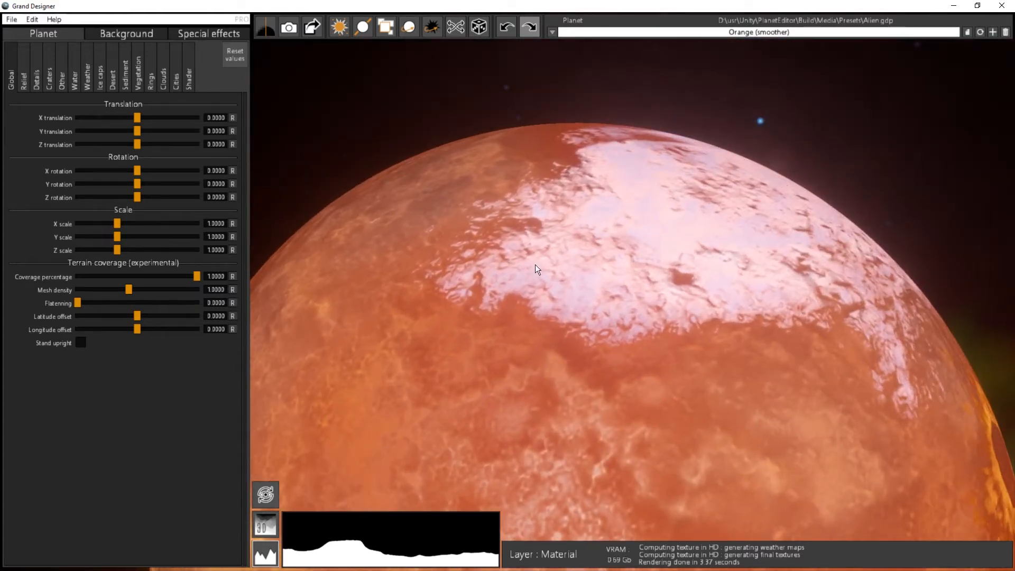
scroll(576, 279, down, 4)
middle_drag(619, 343, 659, 214)
scroll(655, 244, down, 2)
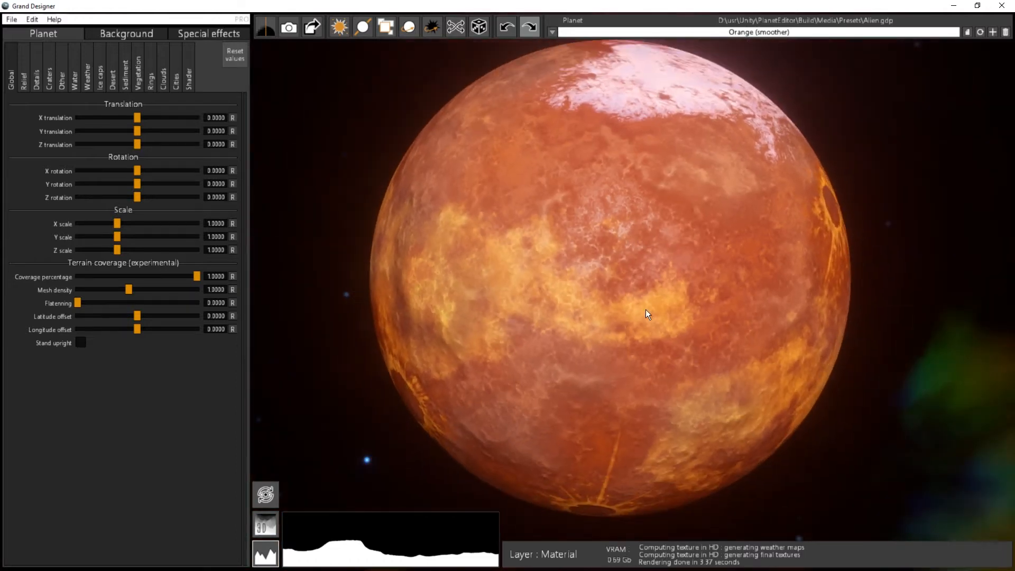
drag(646, 309, 699, 287)
mouse_move(675, 274)
middle_down()
mouse_move(712, 284)
mouse_move(681, 287)
middle_up()
scroll(654, 291, down, 2)
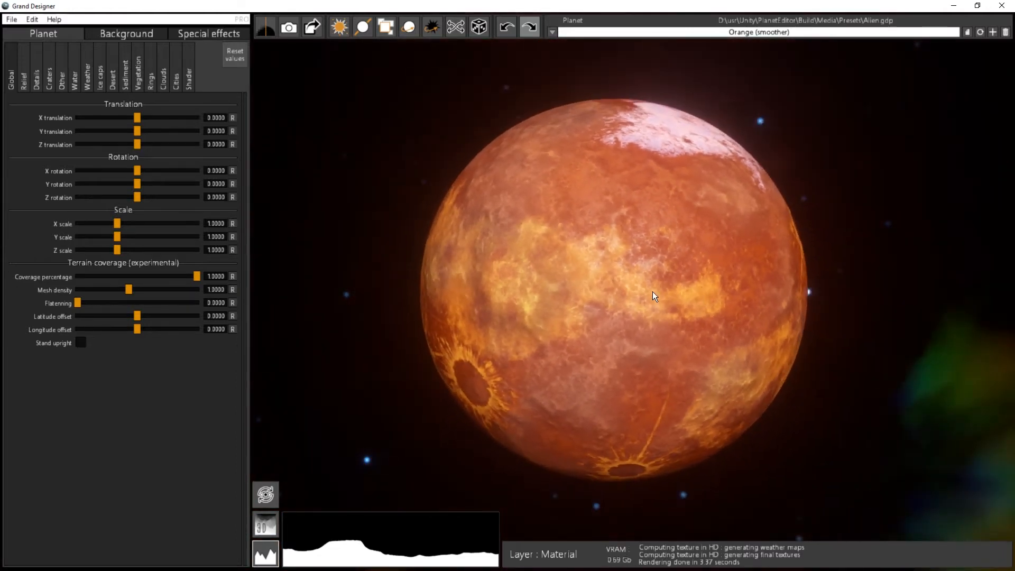
Step: Start a planet export with Unity 5 channels output and PNG as the output file format
click(311, 29)
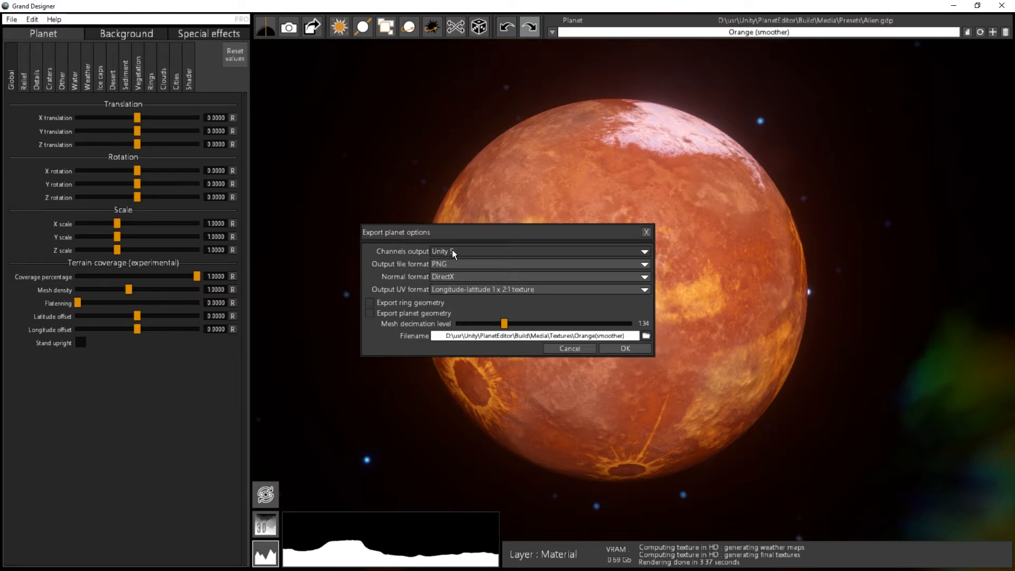
click(484, 249)
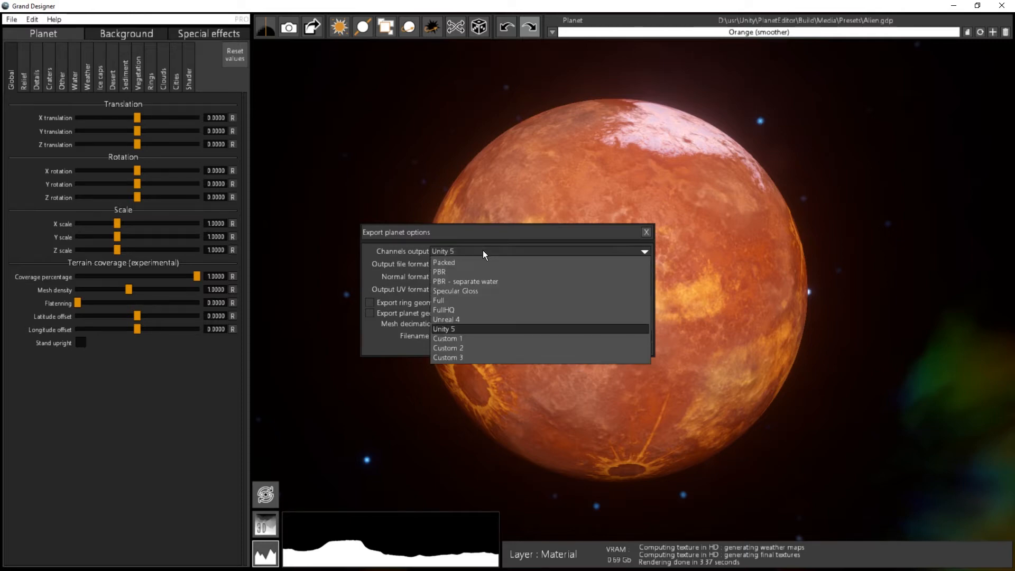
click(449, 329)
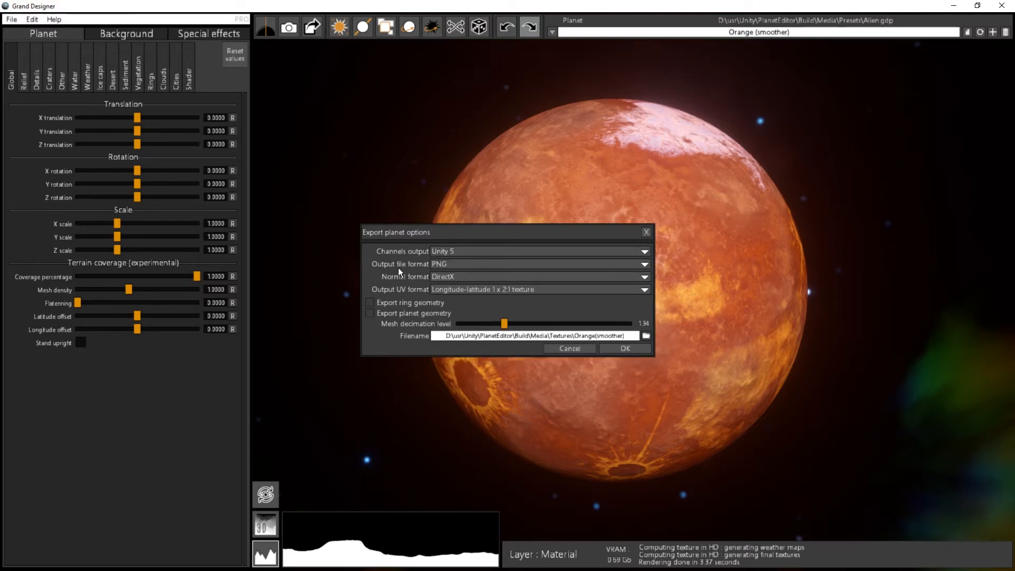
click(450, 264)
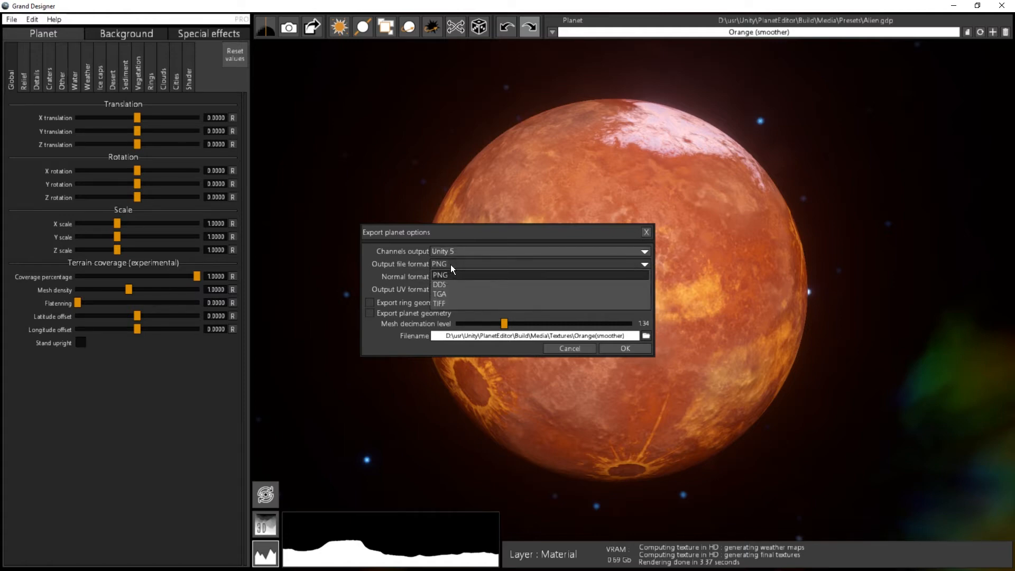
click(451, 265)
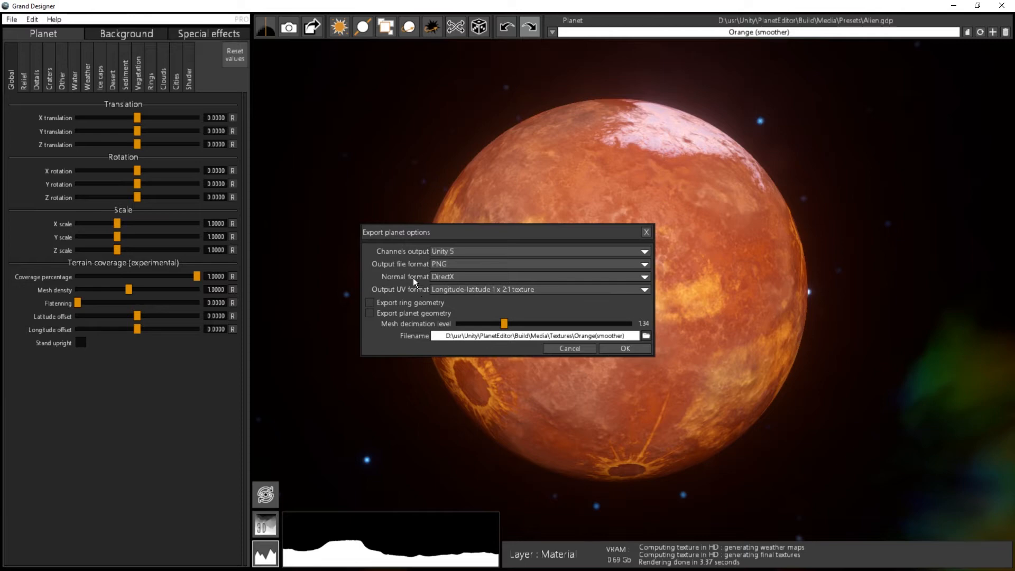
Step: Set the export's normal format to OpenGL and include the planet geometry with a mesh decimation level of 0.00
click(462, 277)
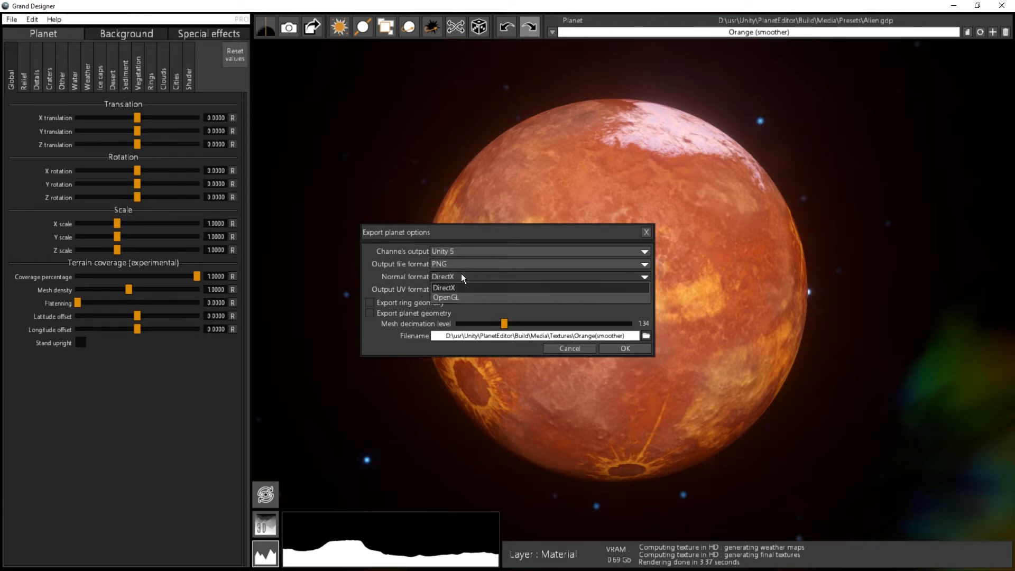
click(461, 275)
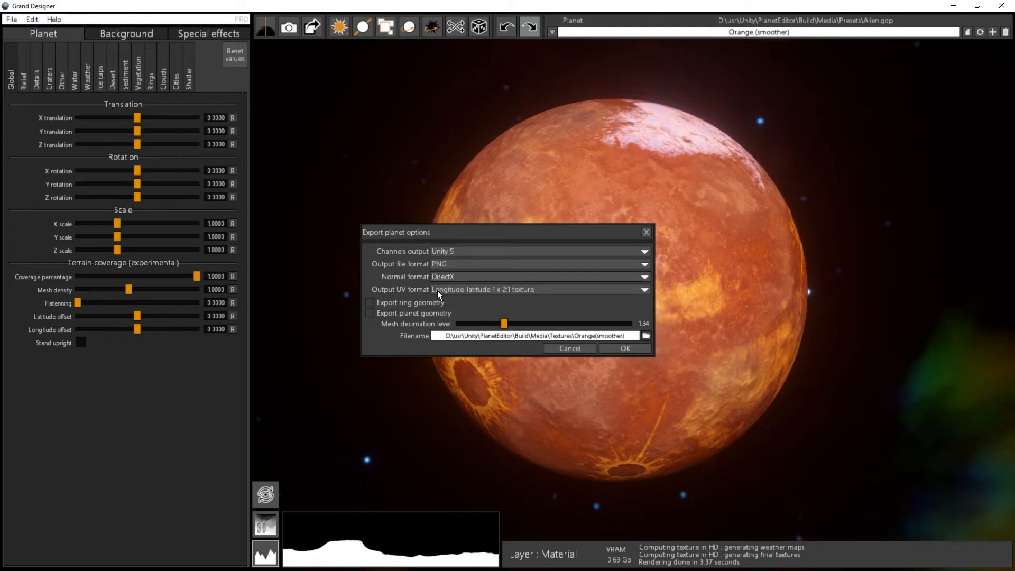
click(446, 276)
click(447, 296)
drag(504, 323, 454, 321)
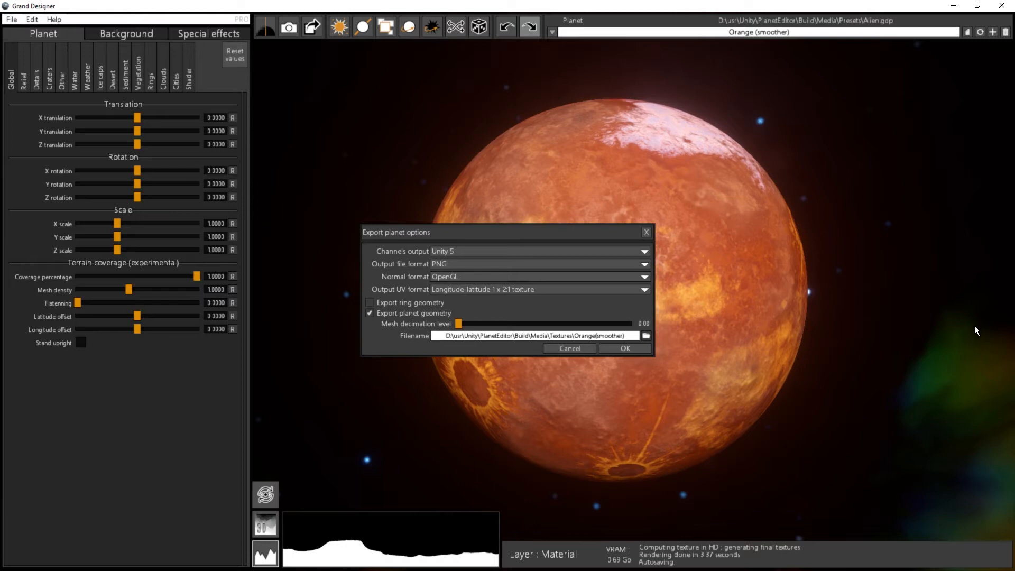
Step: Shorten the export filename to Orange by removing the "(smoother)" suffix, and export the planet
key(Delete)
key(Delete)
key(Delete)
key(Delete)
key(Delete)
key(Delete)
key(Delete)
key(Delete)
key(Delete)
key(Delete)
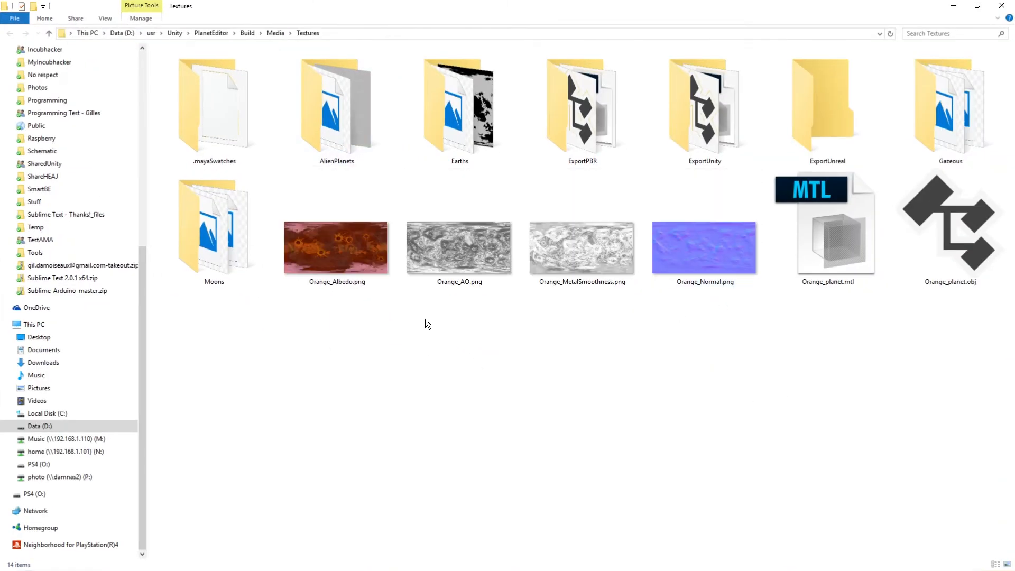
Step: Check the exported Orange albedo, AO, MetalSmoothness and normal textures and the planet OBJ file in the Textures folder
click(349, 260)
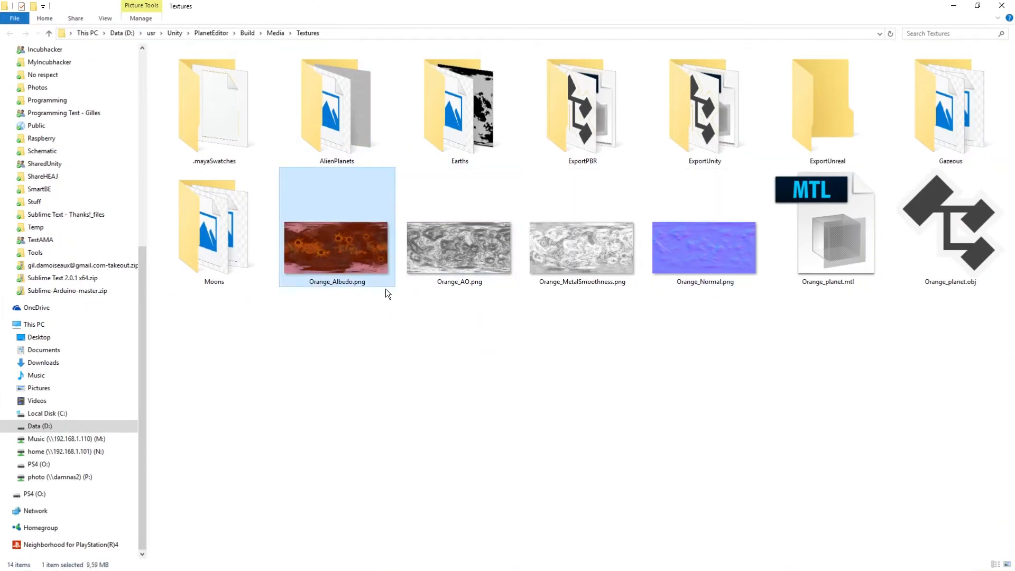
click(475, 239)
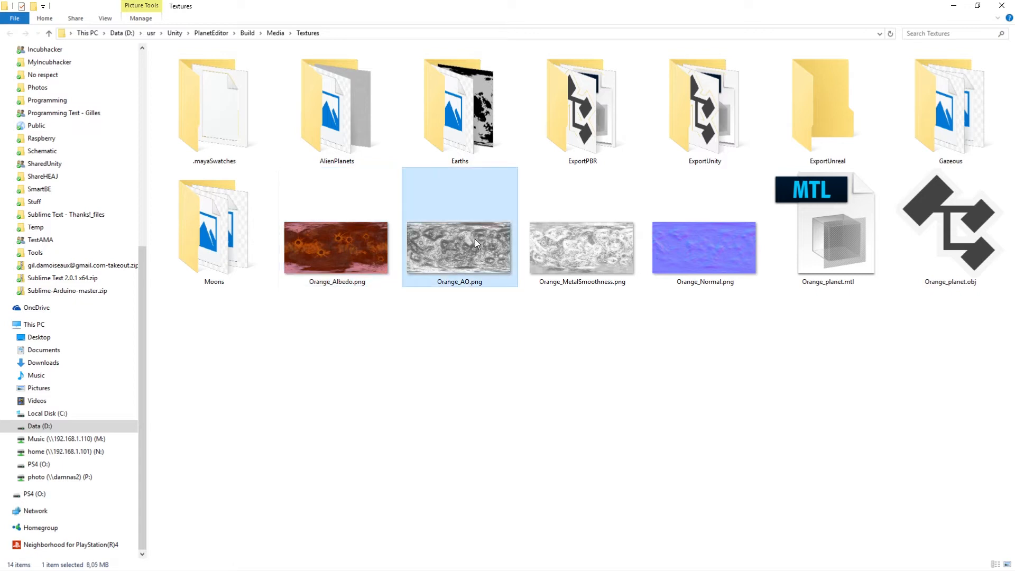
click(574, 263)
click(710, 259)
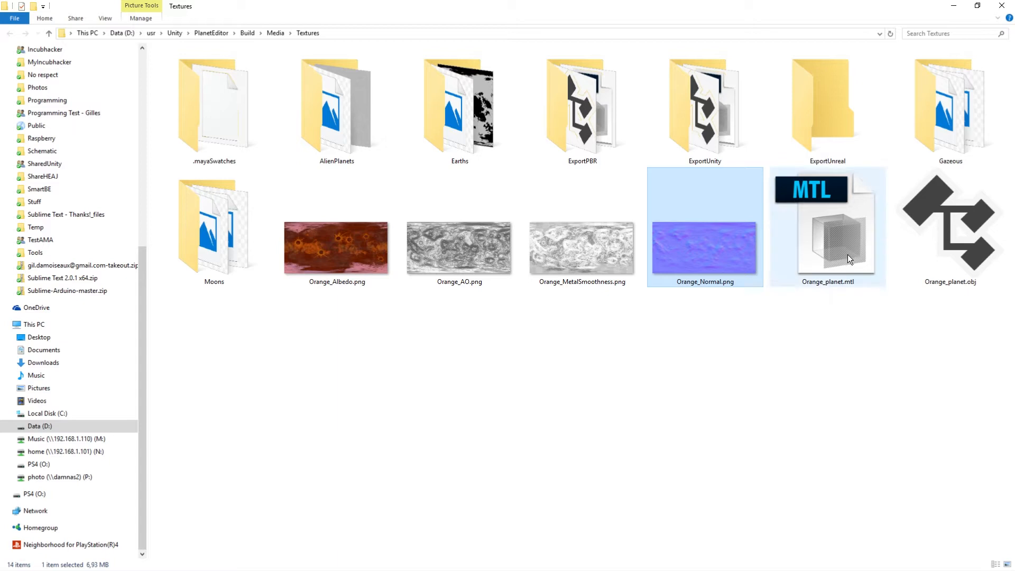
click(974, 247)
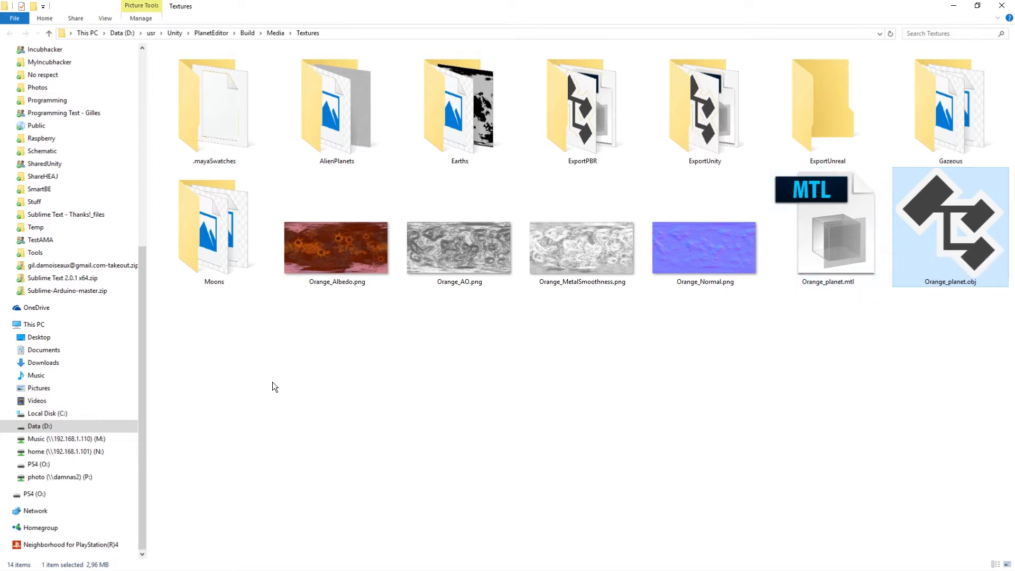
Step: Switch to Unity and create a 3D project named SimplePlanet
drag(366, 402, 945, 217)
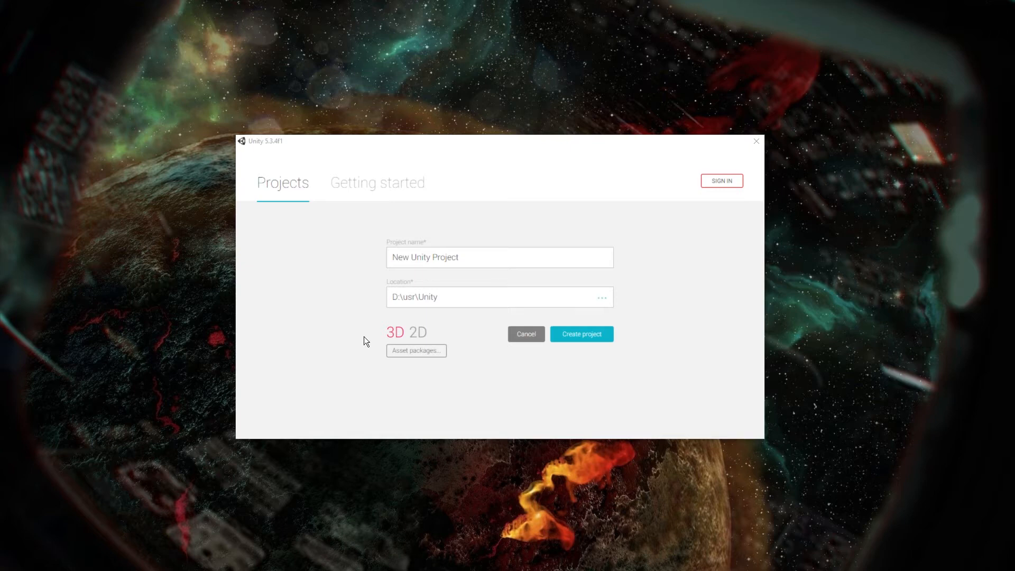
triple_click(482, 257)
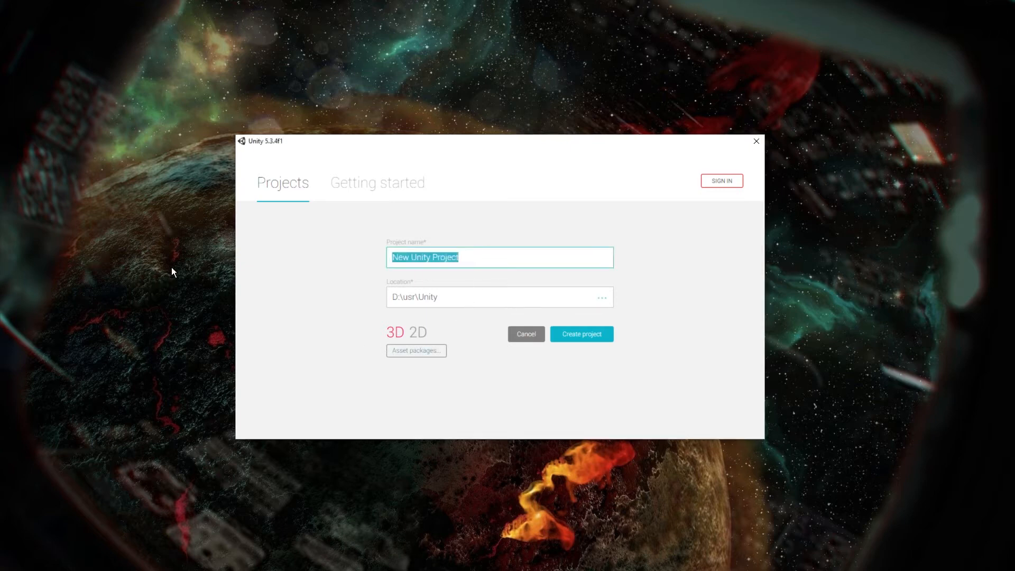
text(SimplePlanet)
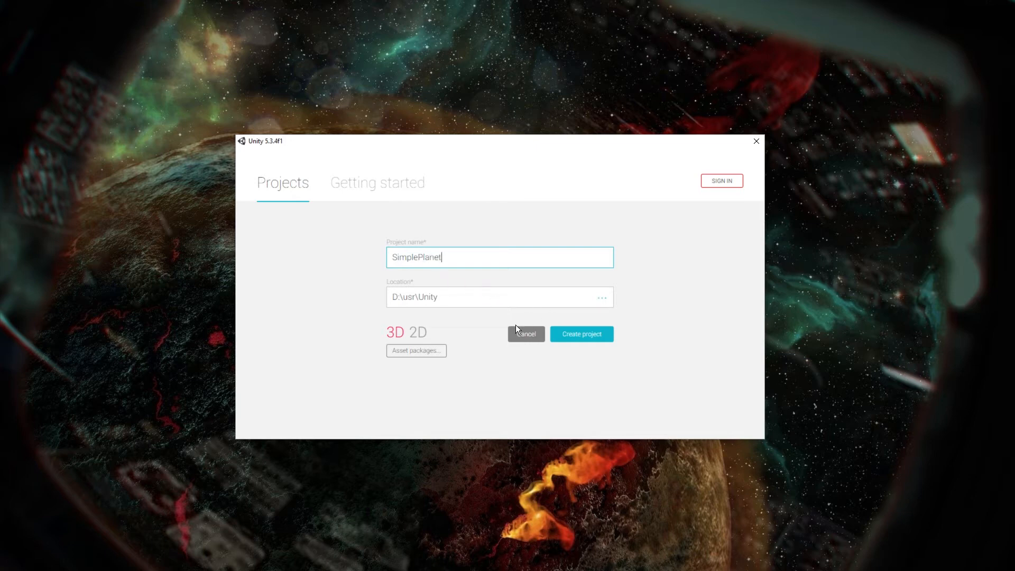
click(391, 333)
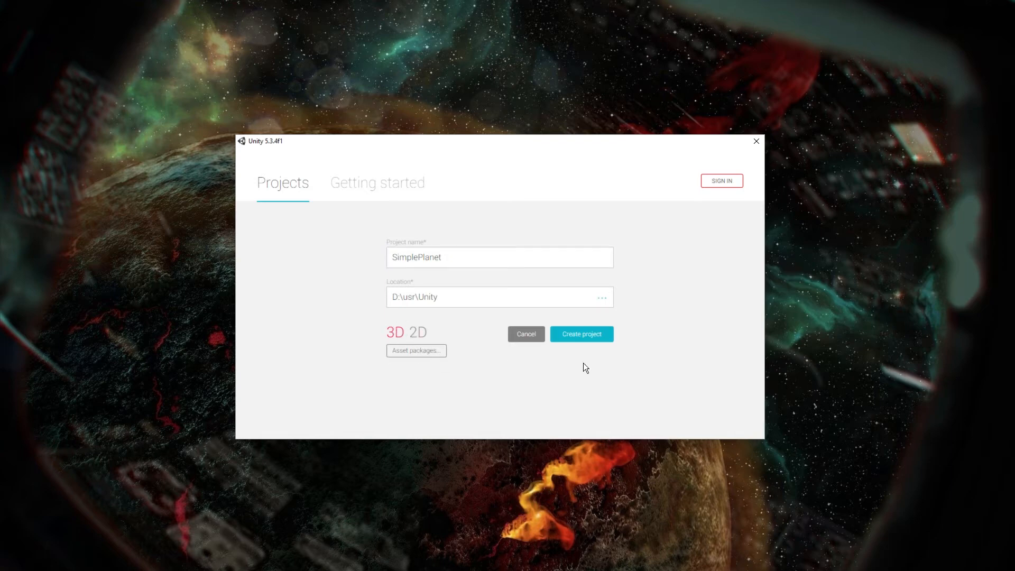
click(583, 339)
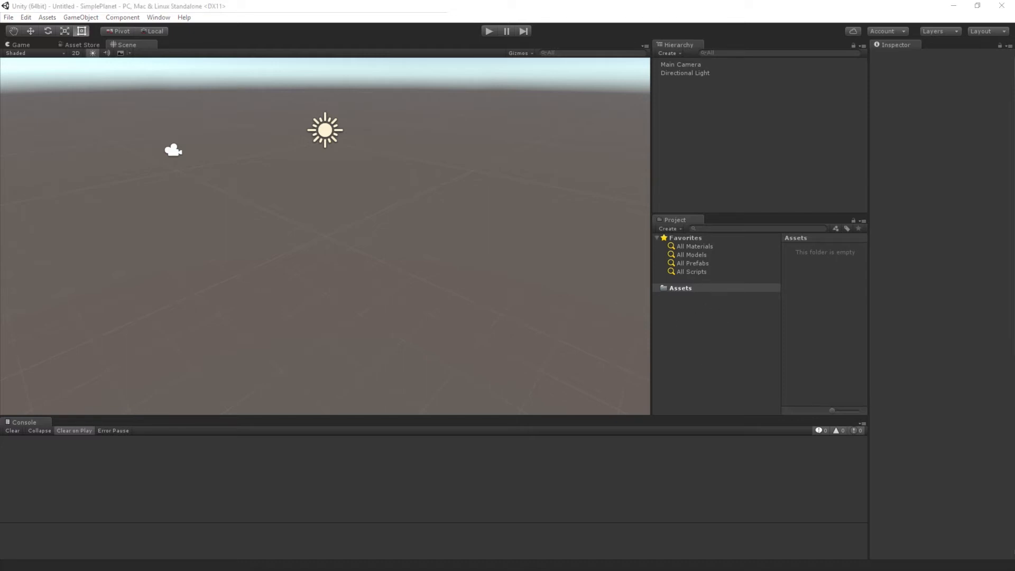
Step: Import the six exported Orange files, from Orange_Albedo.png through Orange_planet.obj, from the Textures folder into the project's Assets folder
drag(0, 100, 391, 59)
scroll(558, 219, down, 5)
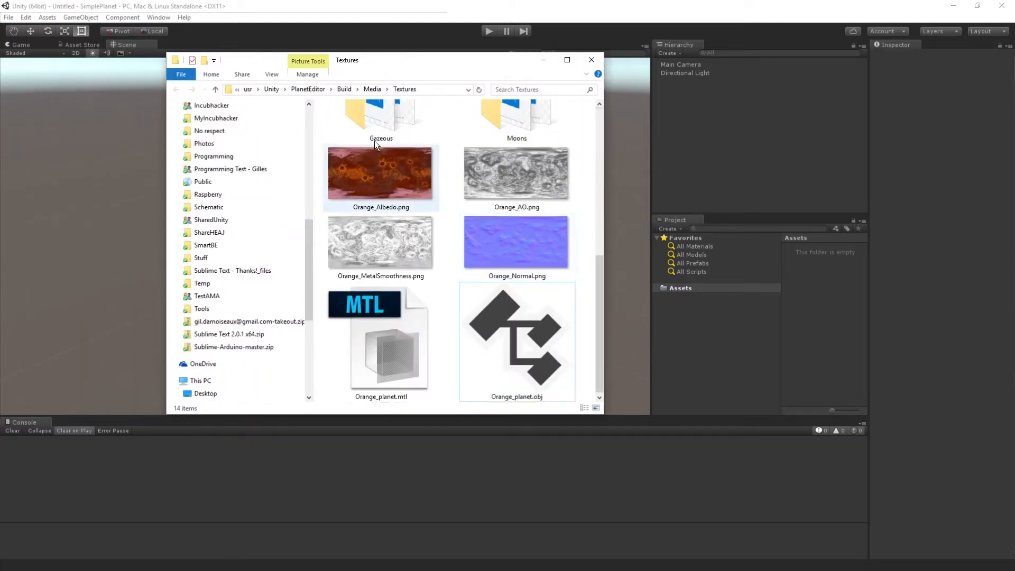
click(355, 154)
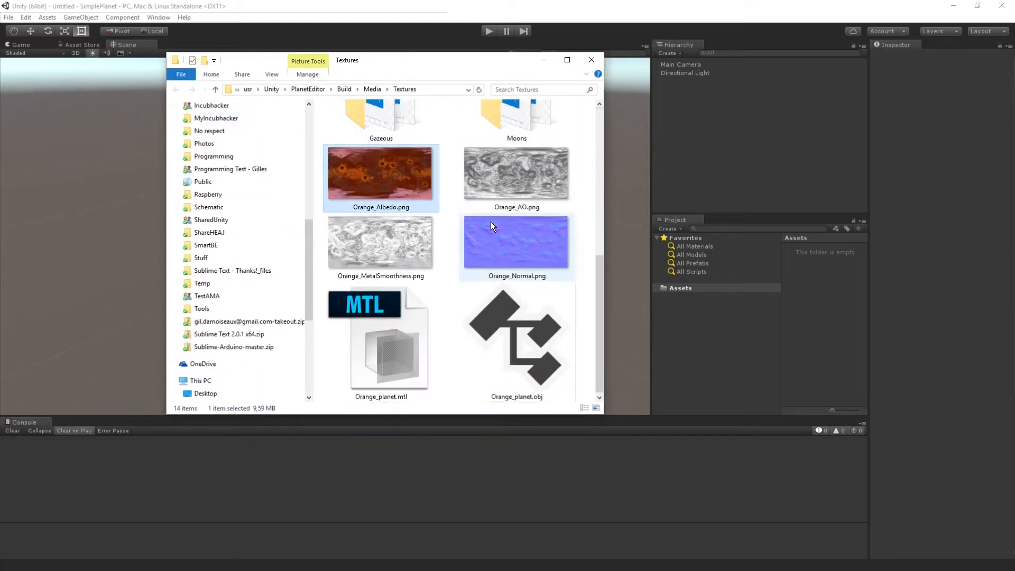
shift+click(520, 372)
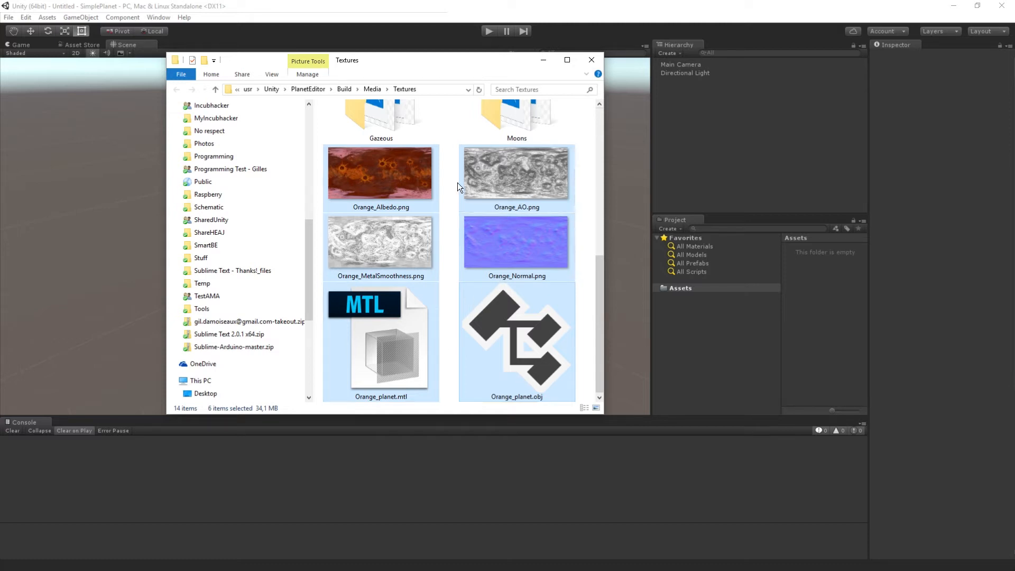
drag(515, 156, 712, 290)
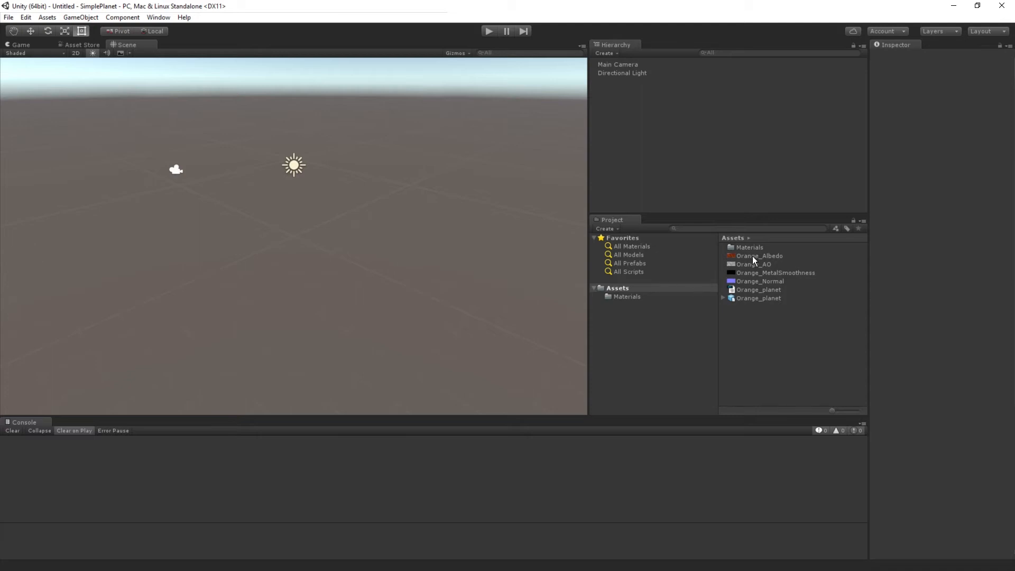
Step: Set the Orange_AO texture type to Advanced with Bypass sRGB Sampling enabled, and apply the import settings
click(753, 257)
drag(870, 228, 788, 205)
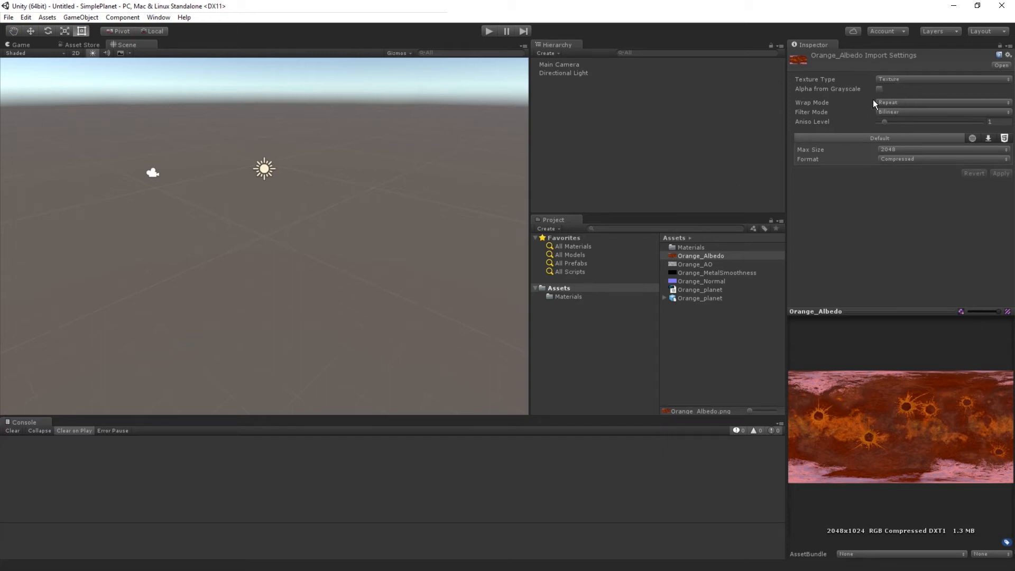
click(701, 265)
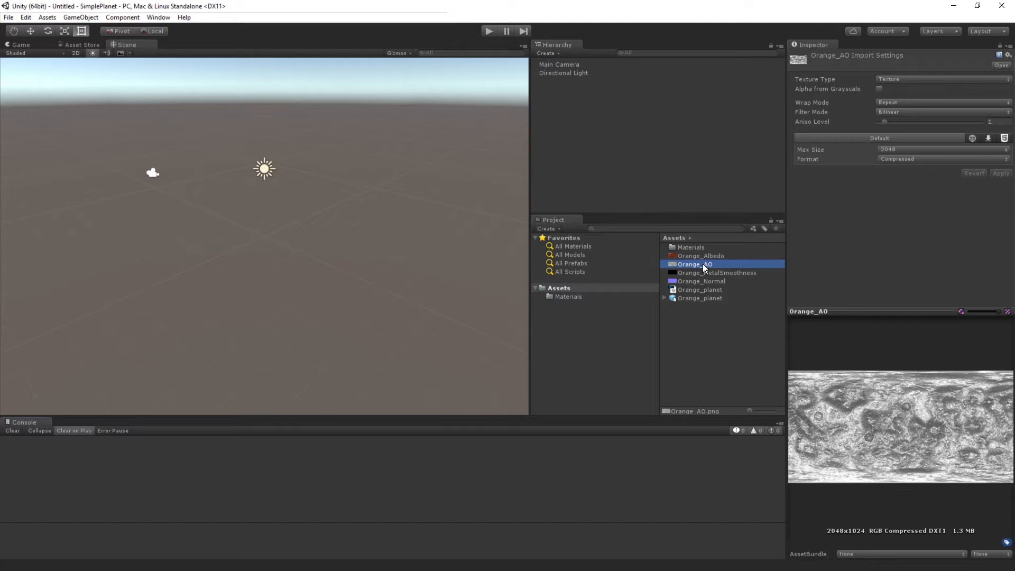
click(889, 80)
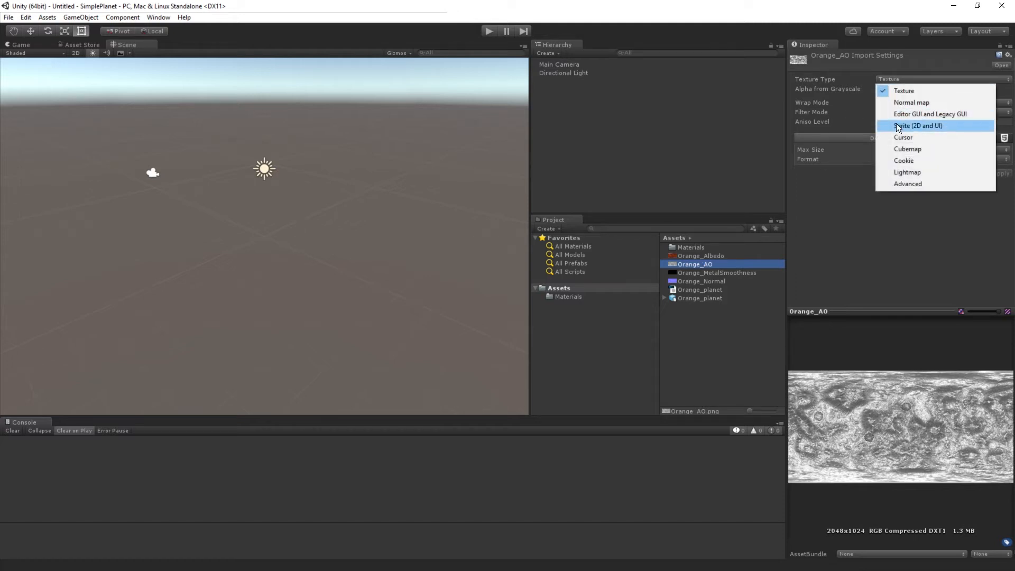
click(906, 185)
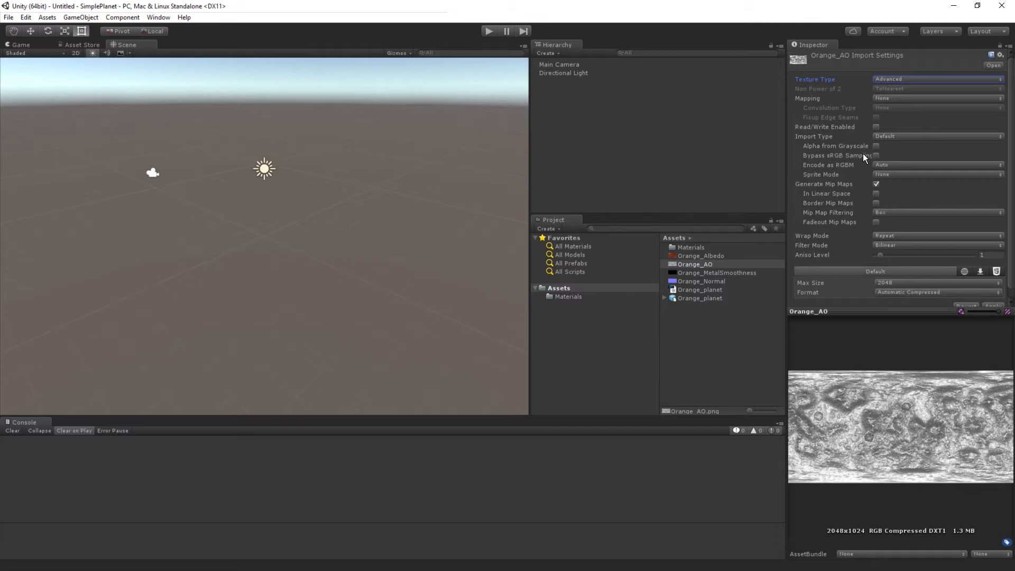
click(877, 156)
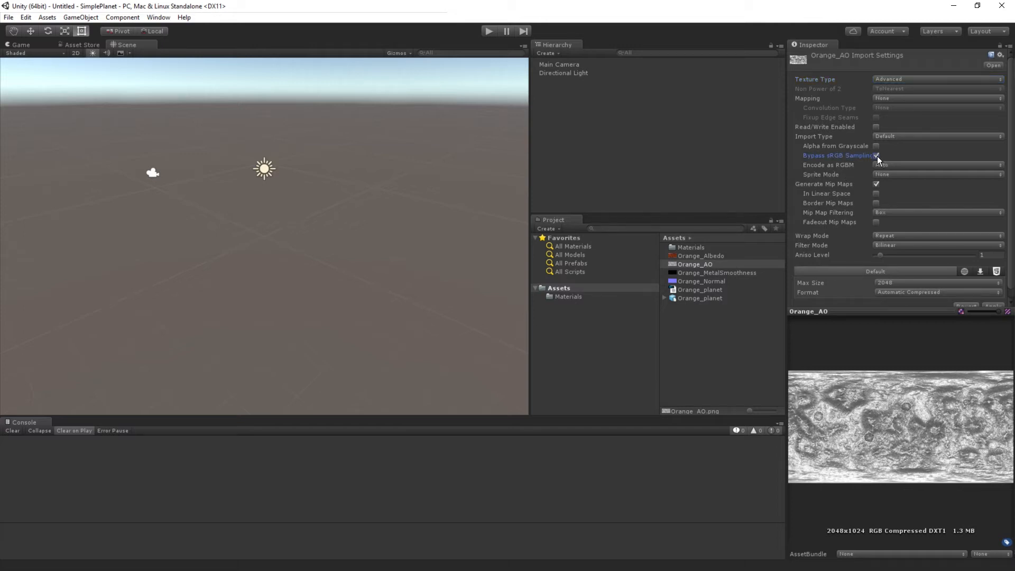
click(732, 274)
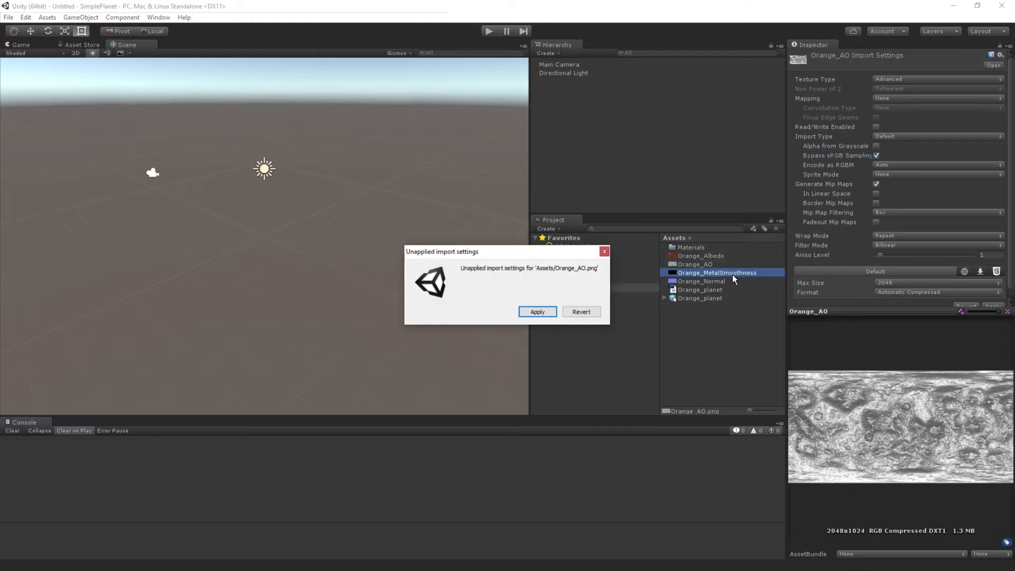
click(536, 313)
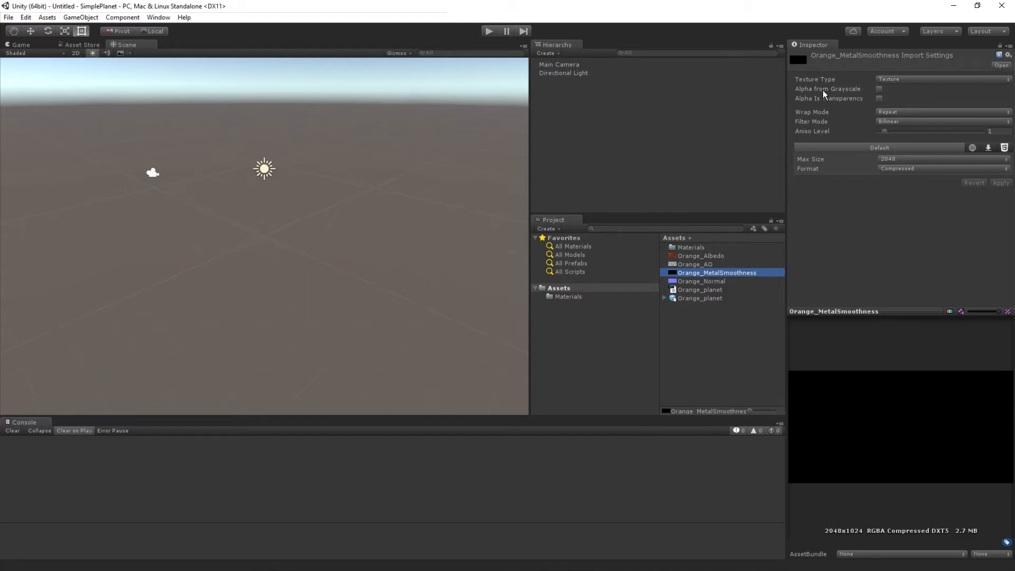
Step: Set Orange_MetalSmoothness to the Advanced texture type with Bypass sRGB Sampling enabled and a max size of 4096, and apply
click(901, 79)
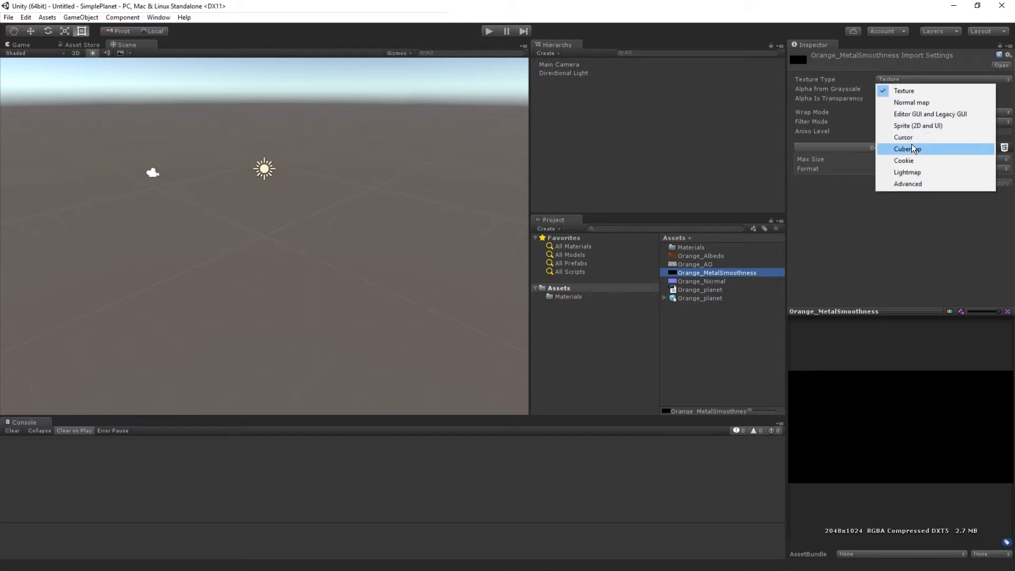
click(911, 182)
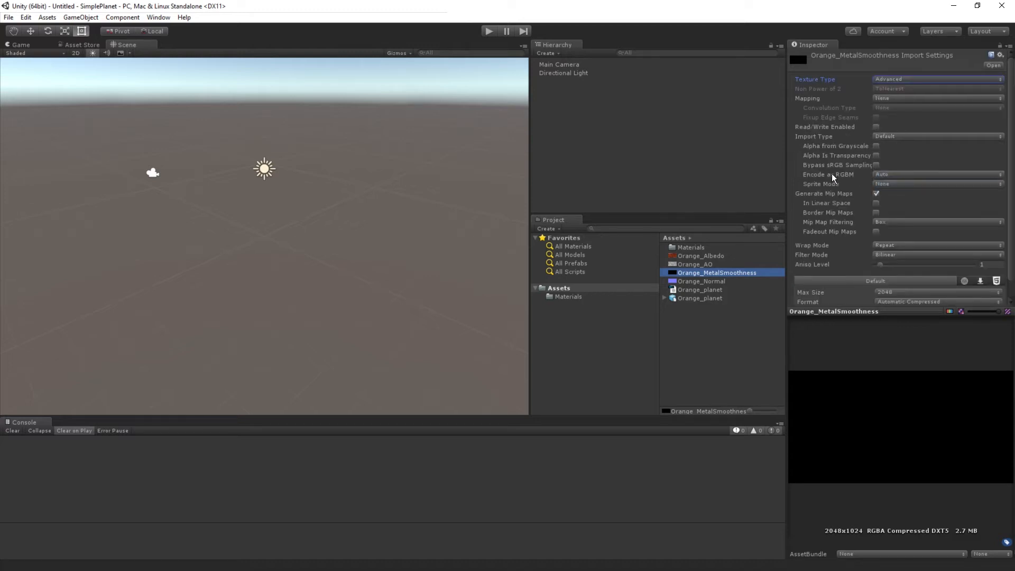
click(876, 165)
scroll(897, 176, down, 1)
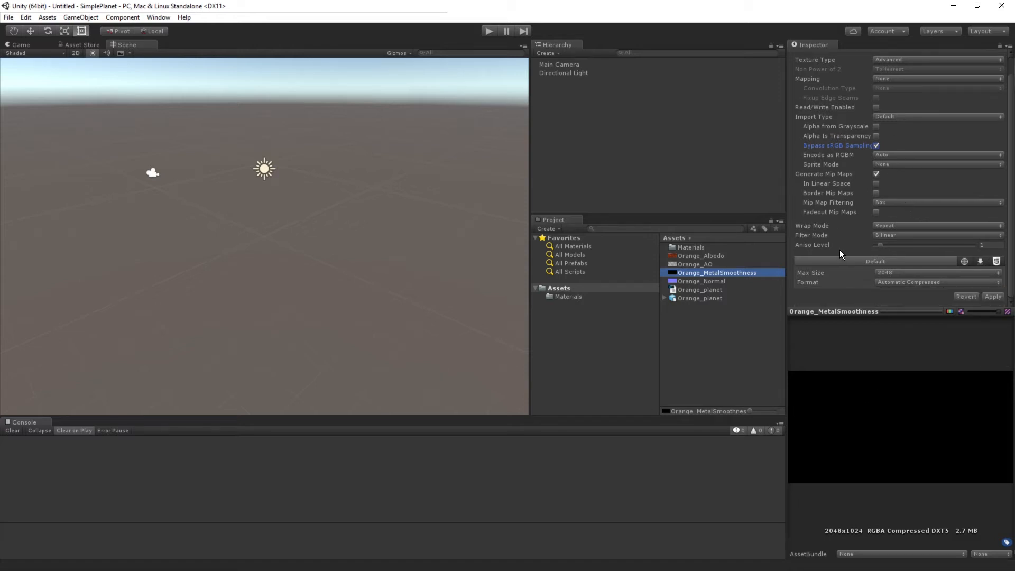
click(897, 273)
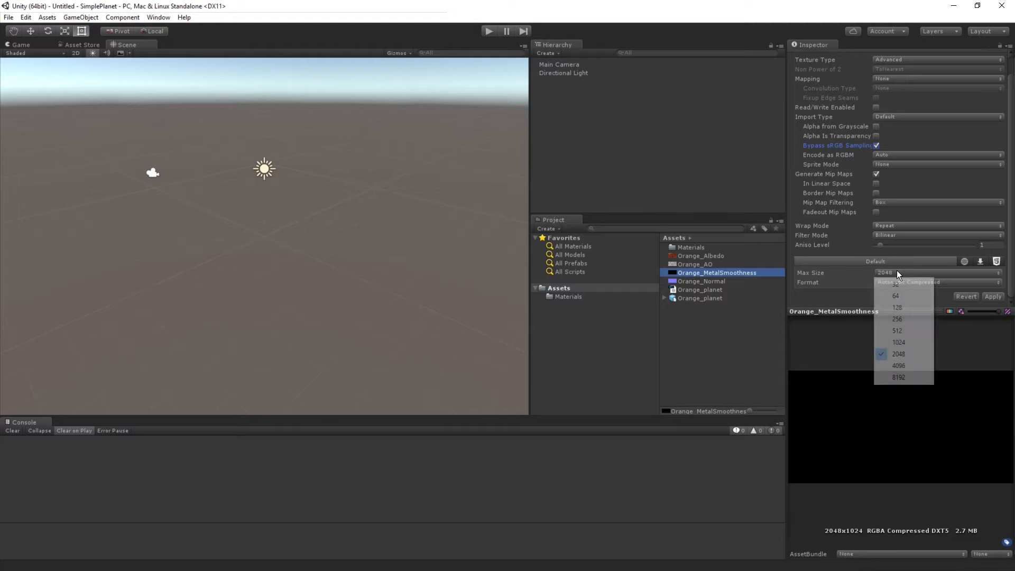
click(900, 367)
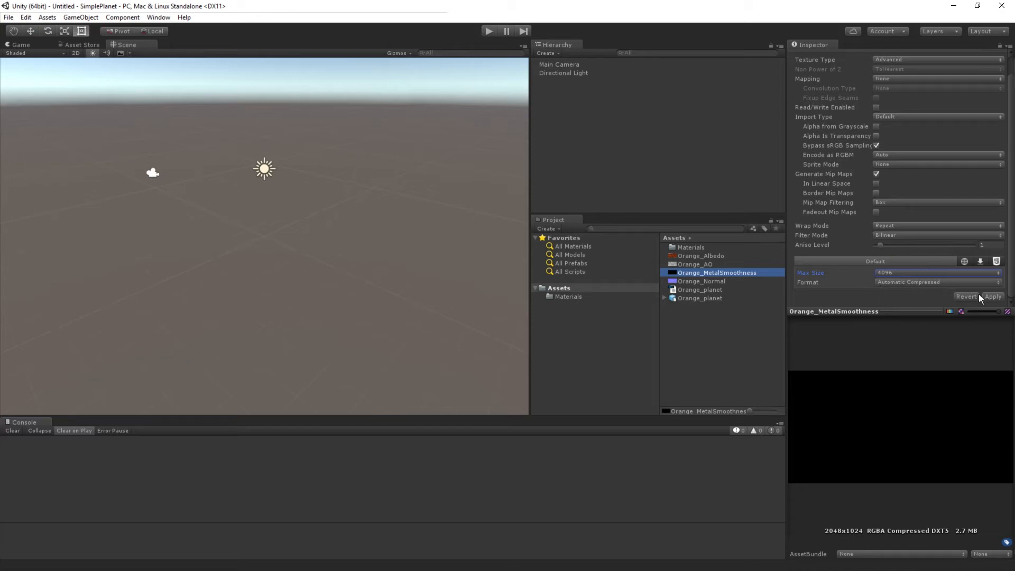
click(993, 297)
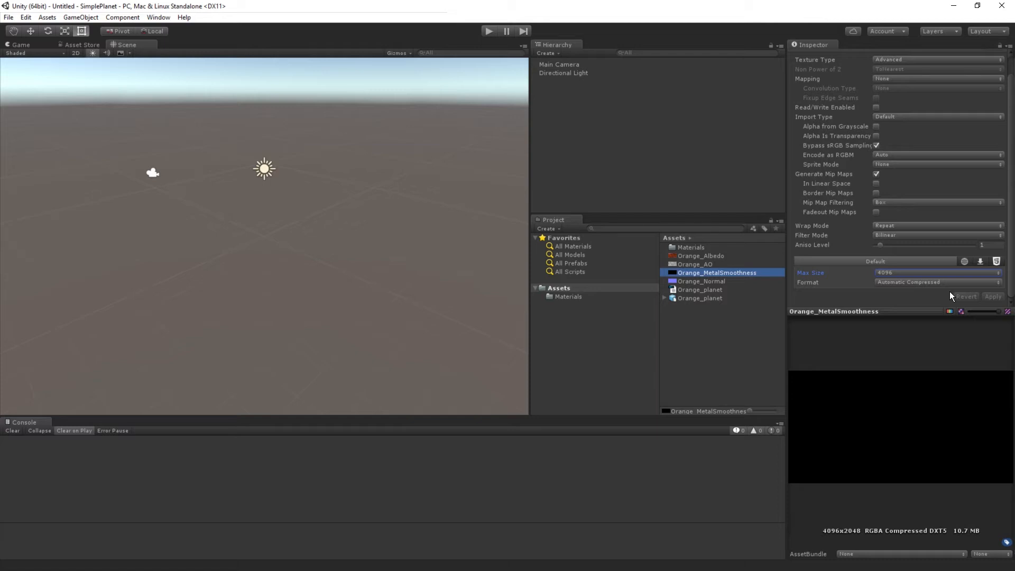
Step: Set the max size of the Orange_AO and Orange_Albedo textures to 4096 and apply the import settings
click(701, 262)
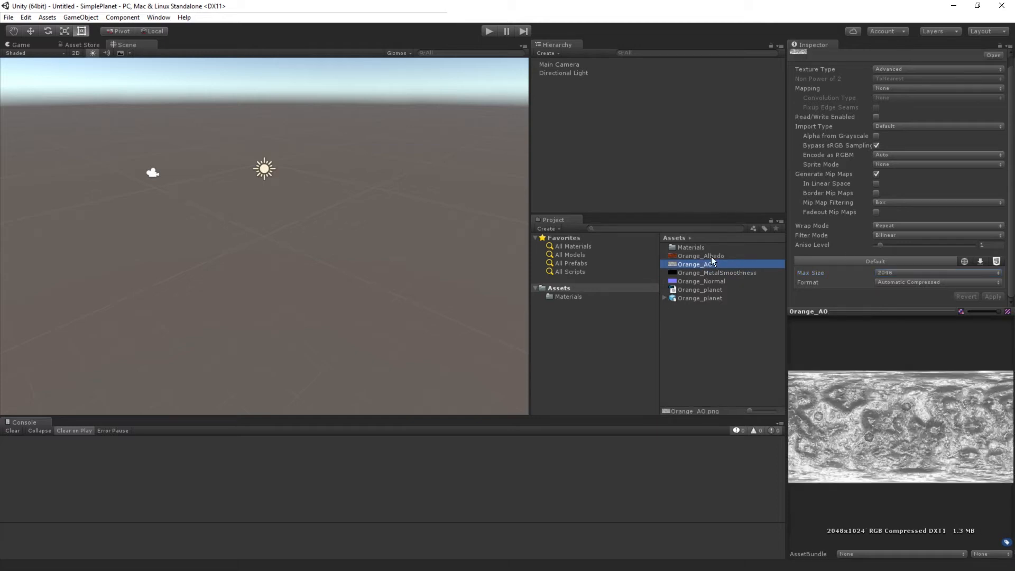
click(922, 272)
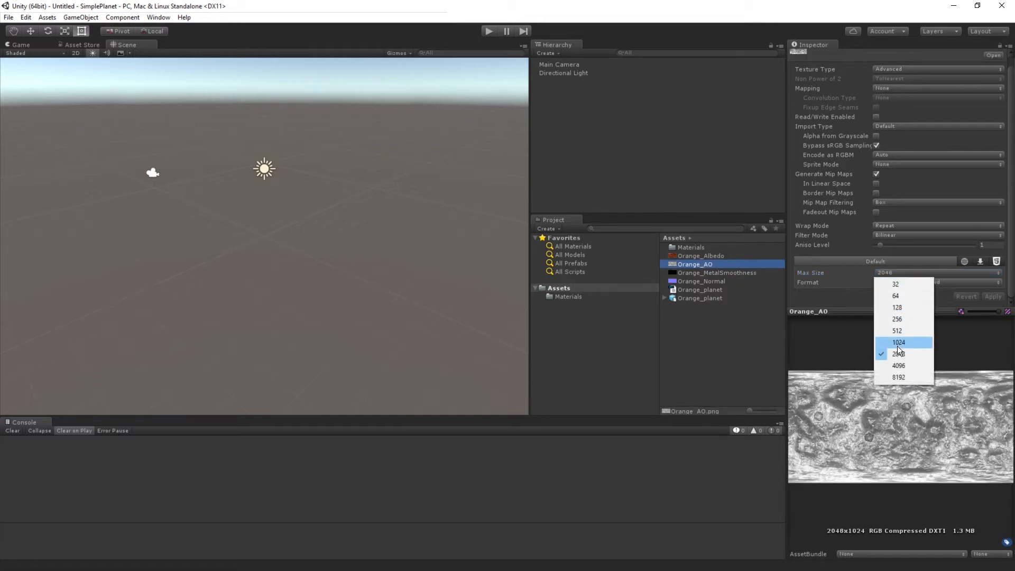
click(903, 366)
click(994, 298)
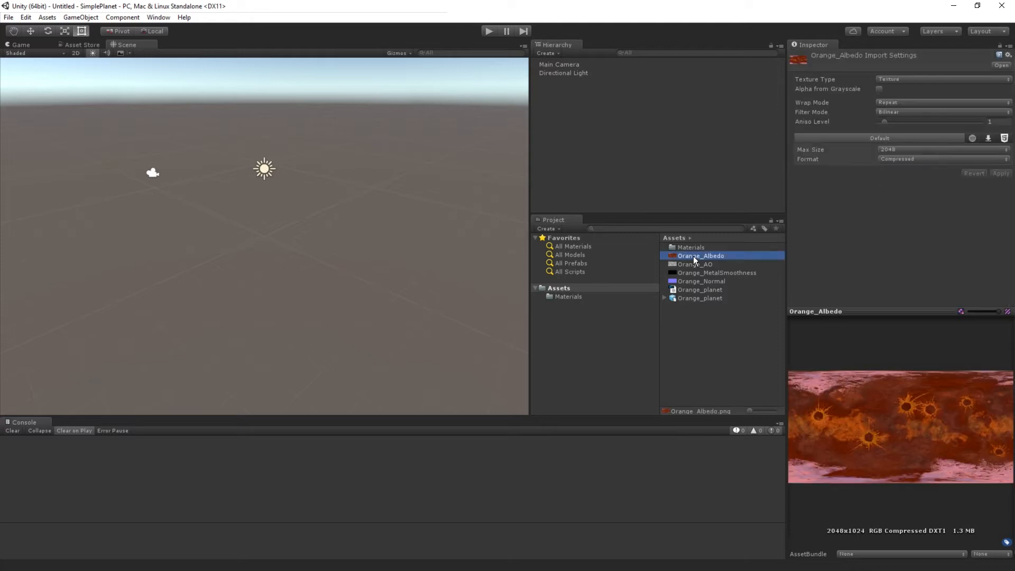
click(928, 151)
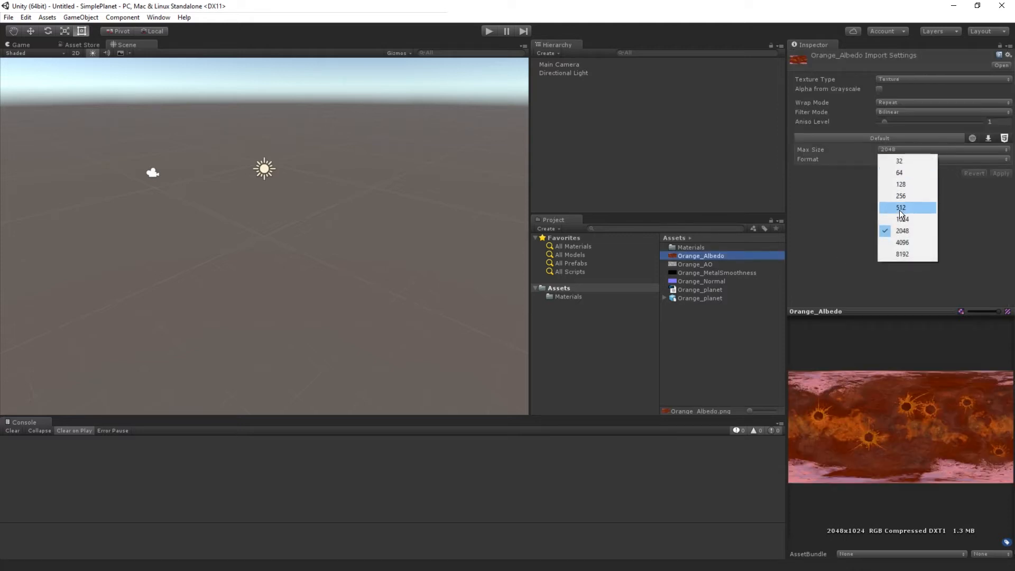
click(907, 242)
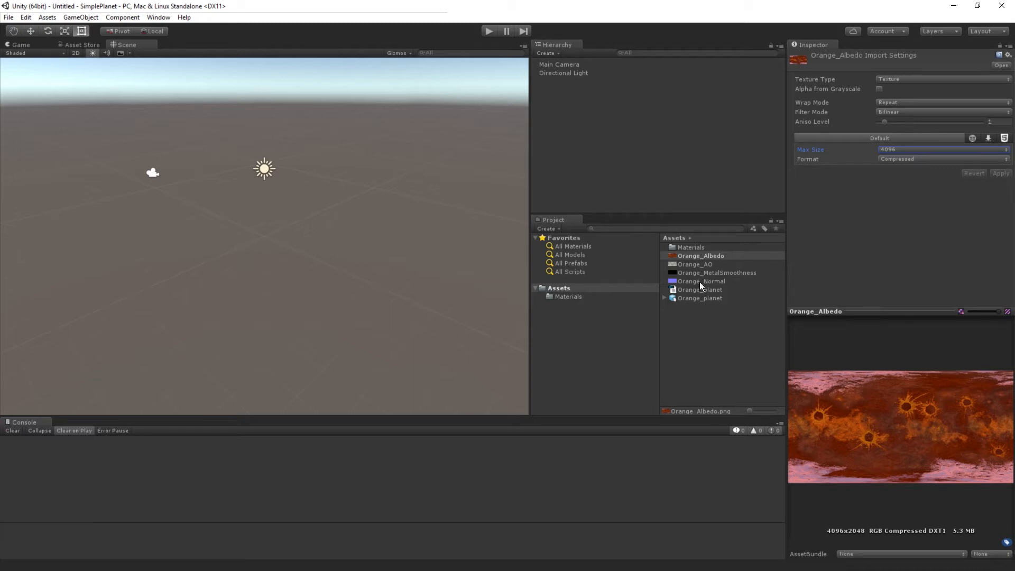
Step: Set Orange_Normal to the Normal map type with Create from Grayscale disabled and a max size of 4096, and apply
click(700, 281)
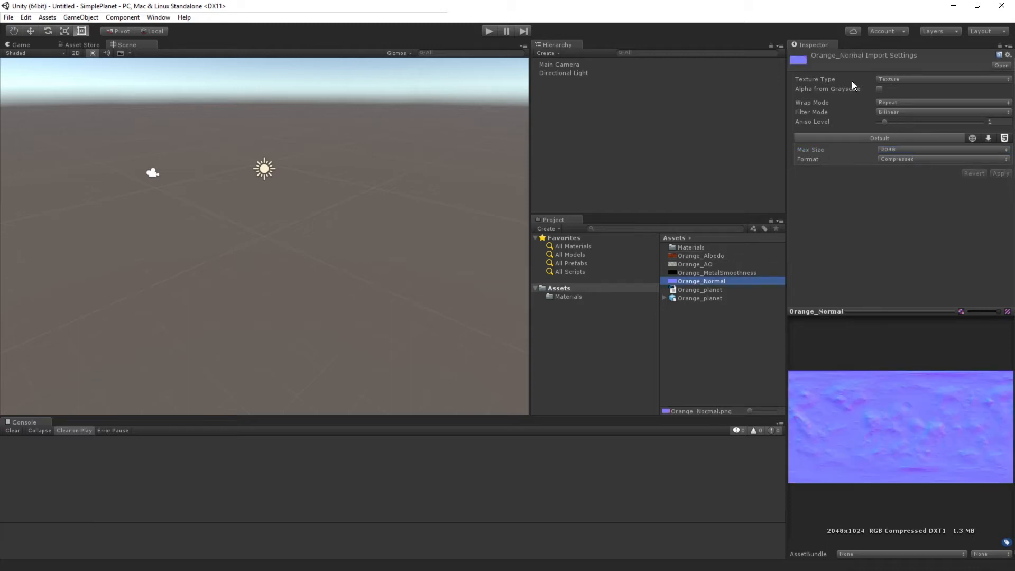
click(904, 79)
click(909, 103)
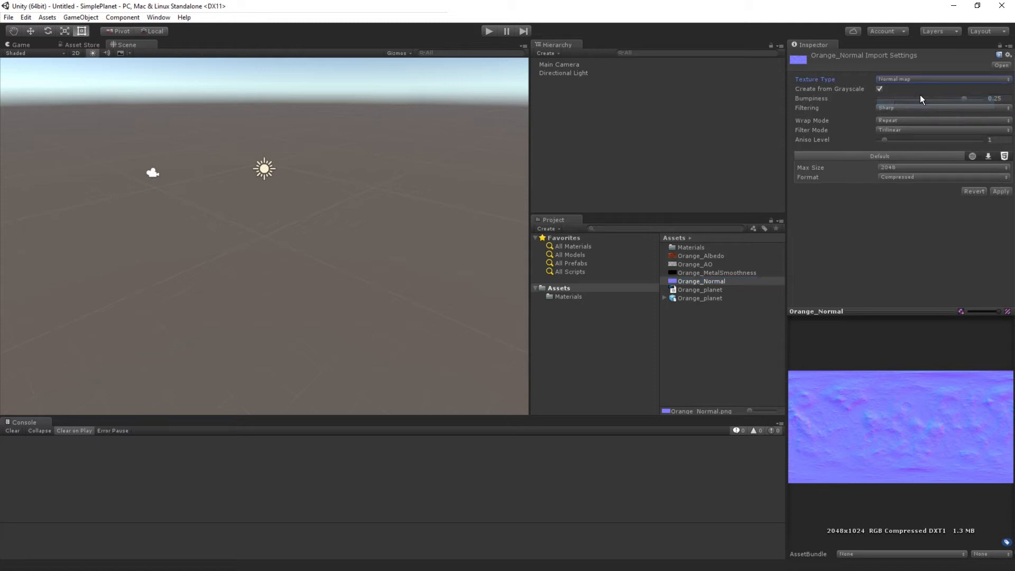
click(879, 89)
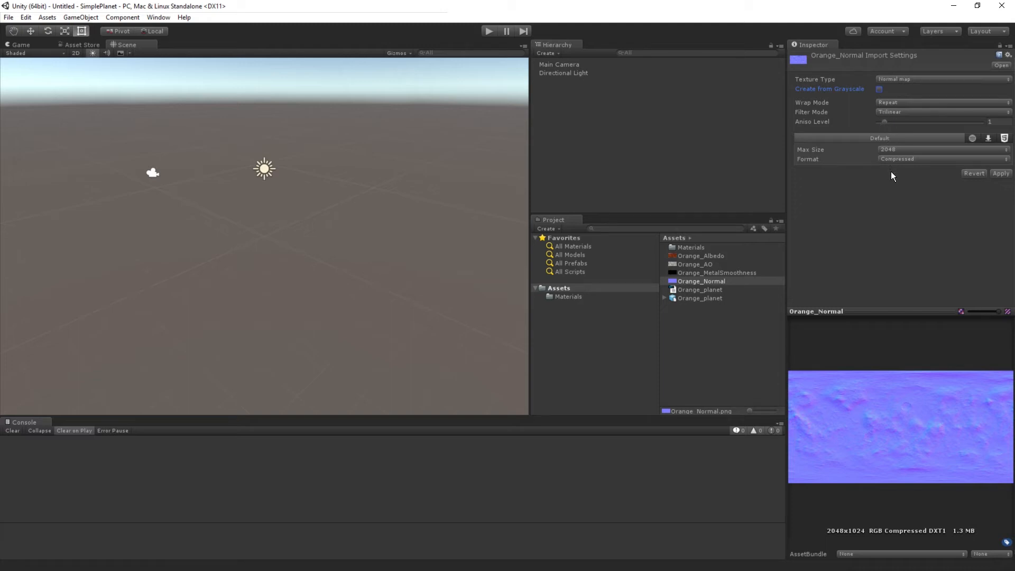
click(925, 149)
click(909, 242)
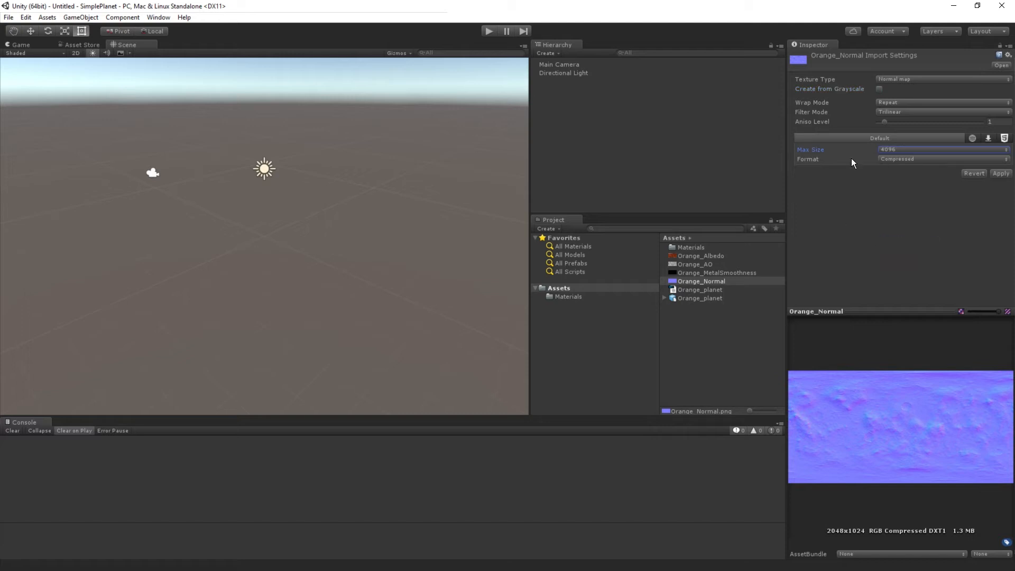
click(1001, 173)
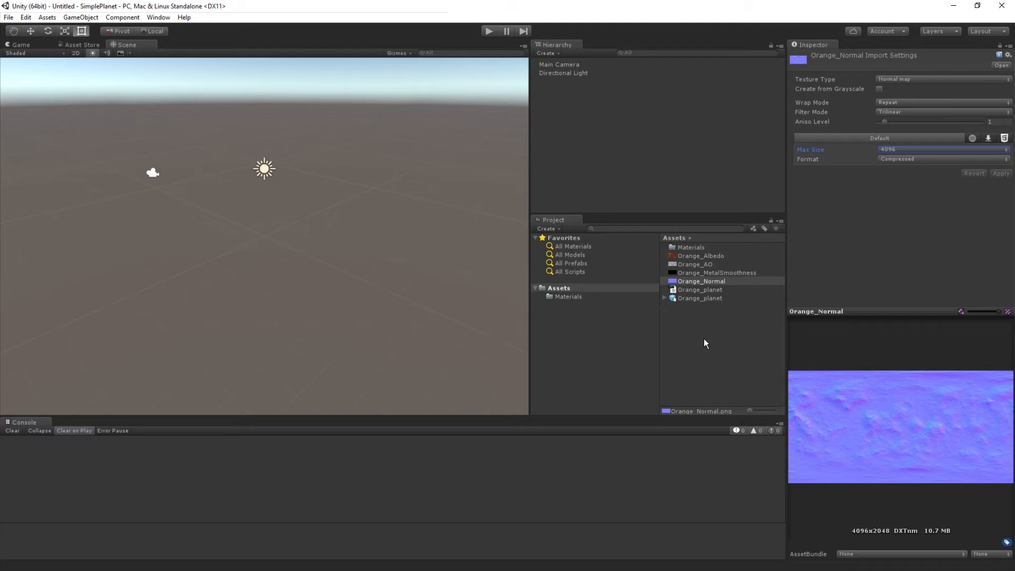
Step: Place the Orange_planet model in the scene and view it from another angle
click(697, 298)
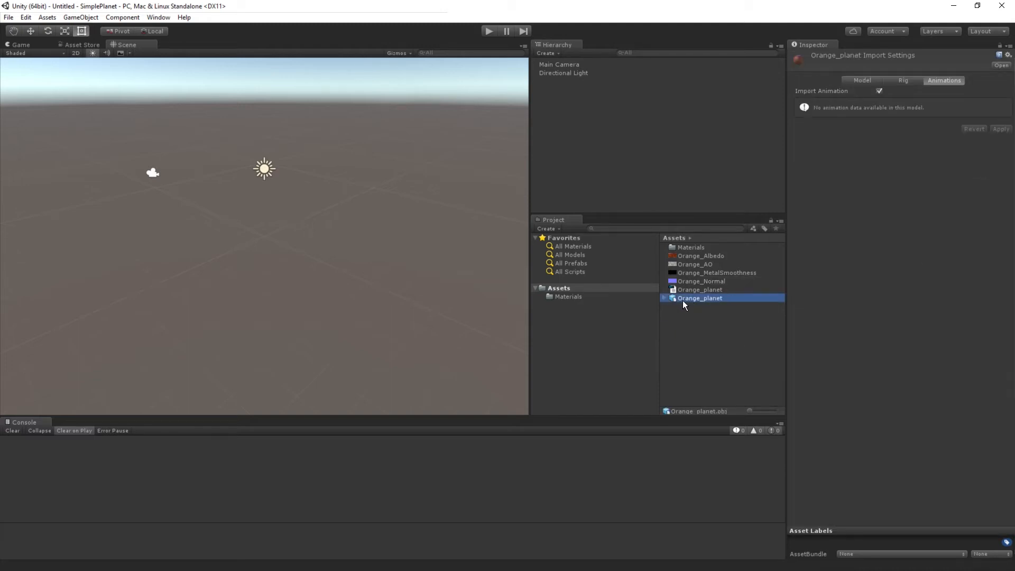
click(664, 298)
drag(690, 299, 327, 260)
scroll(327, 258, down, 5)
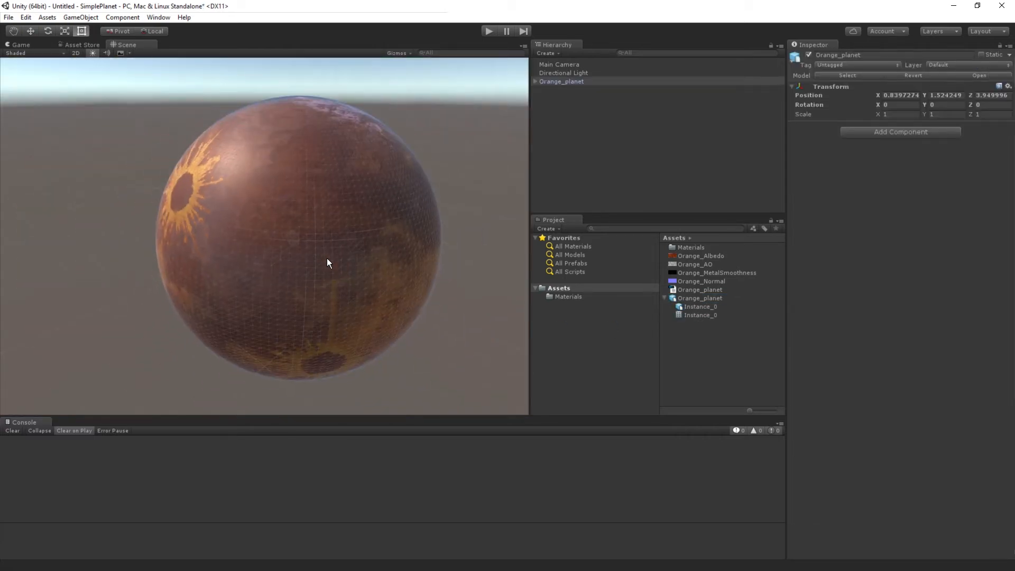
alt+drag(335, 313, 308, 242)
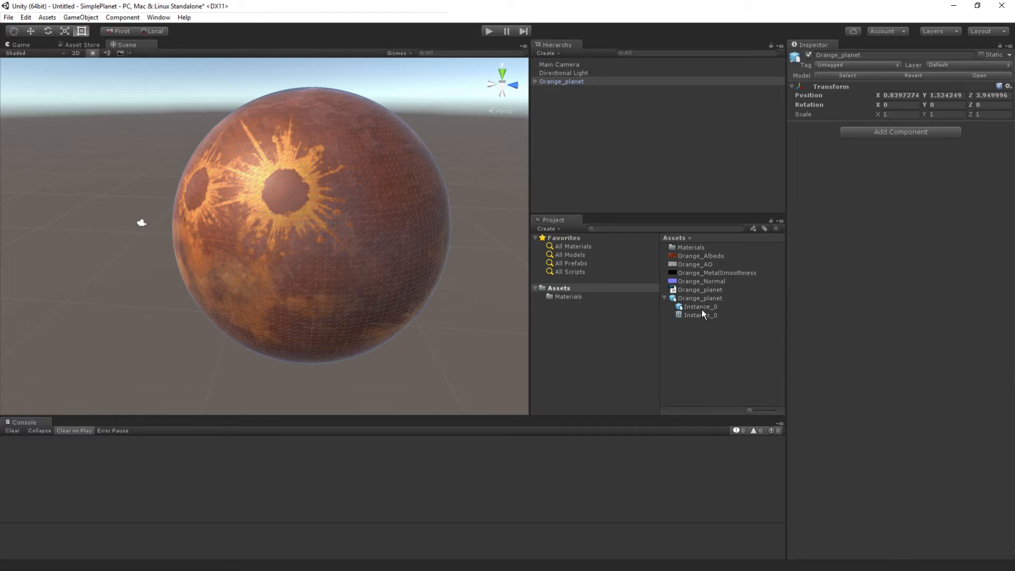
scroll(353, 197, down, 1)
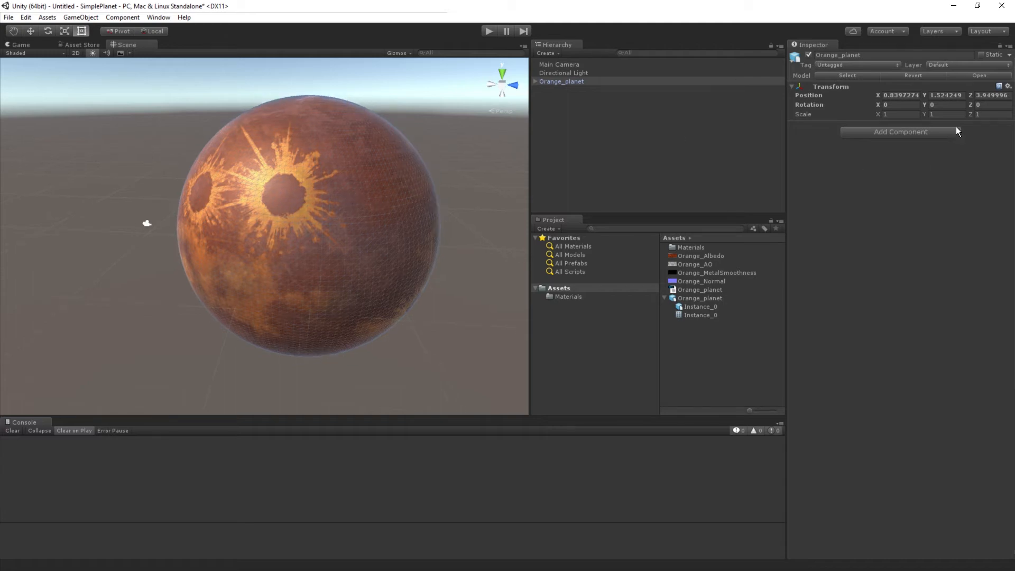
Step: Assign Orange_MetalSmoothness, Orange_Normal and Orange_AO to the Metallic, Normal Map and Occlusion slots of Instance_0's PlanetMat material
click(536, 80)
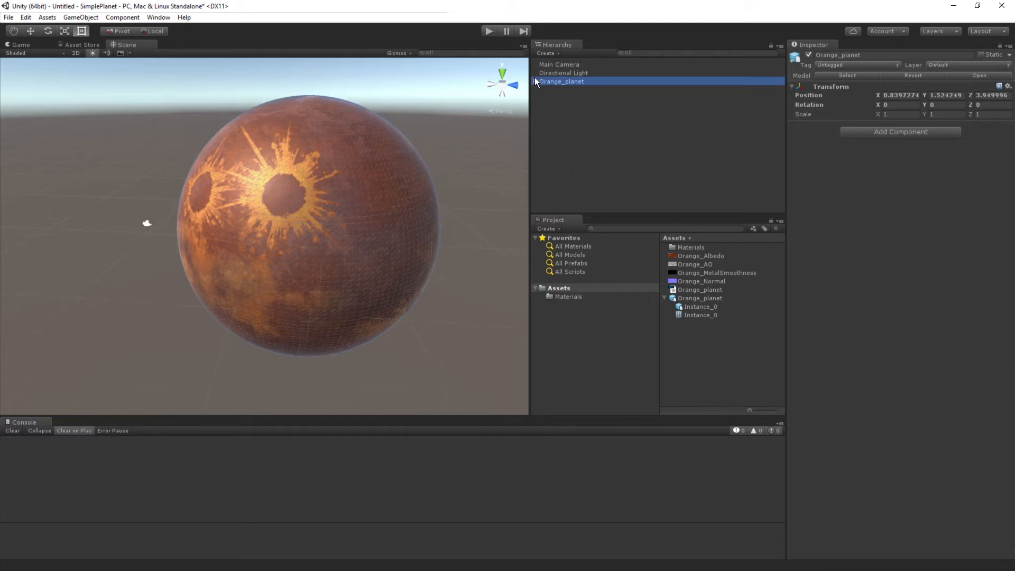
click(570, 90)
scroll(318, 262, up, 3)
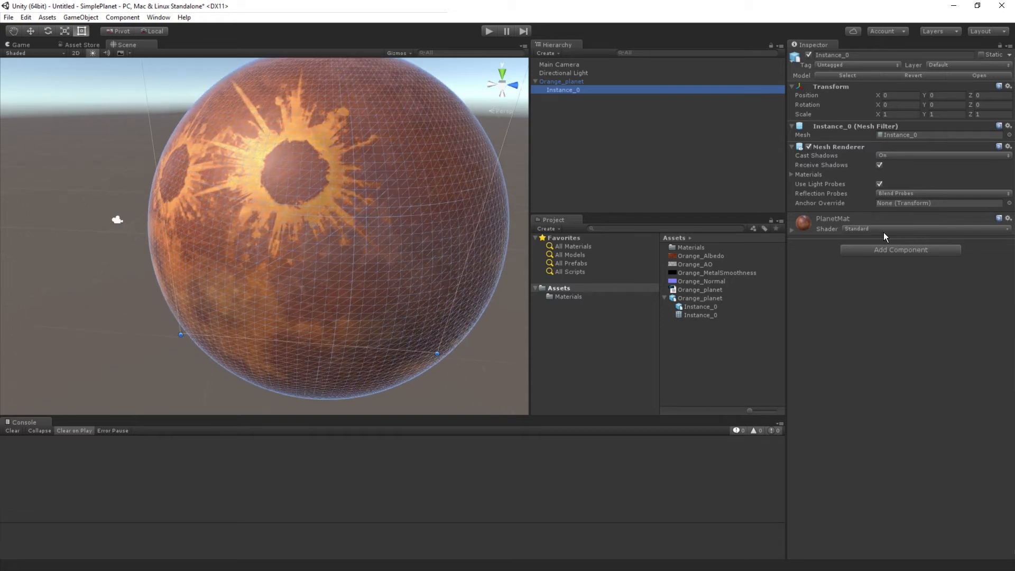
click(792, 231)
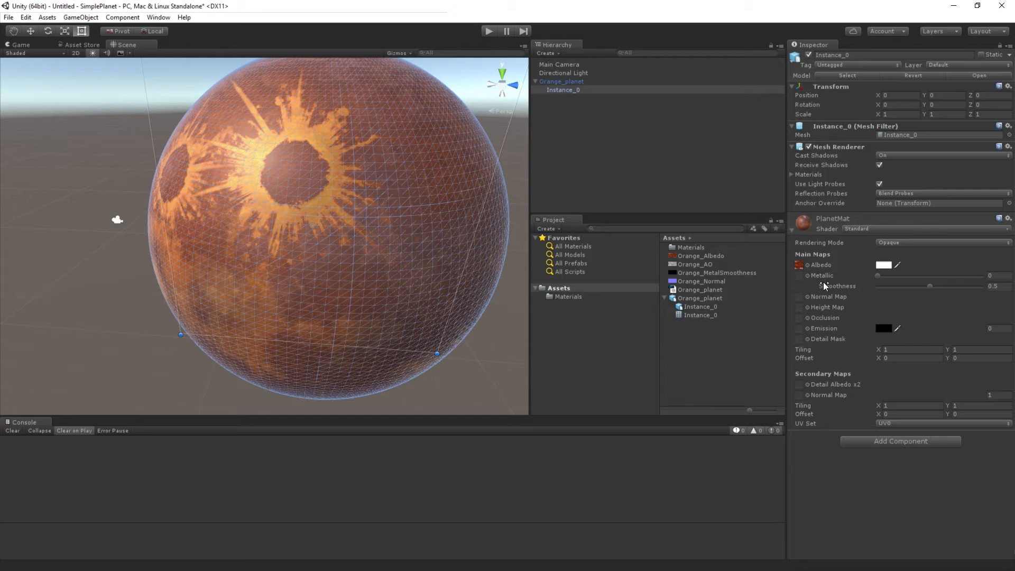
drag(724, 274, 799, 276)
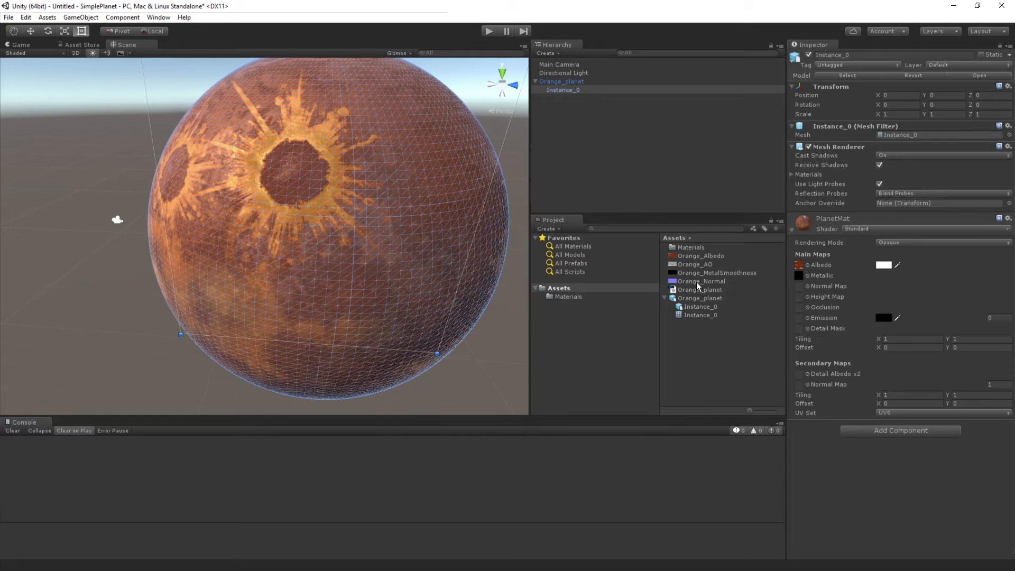
drag(699, 282, 800, 292)
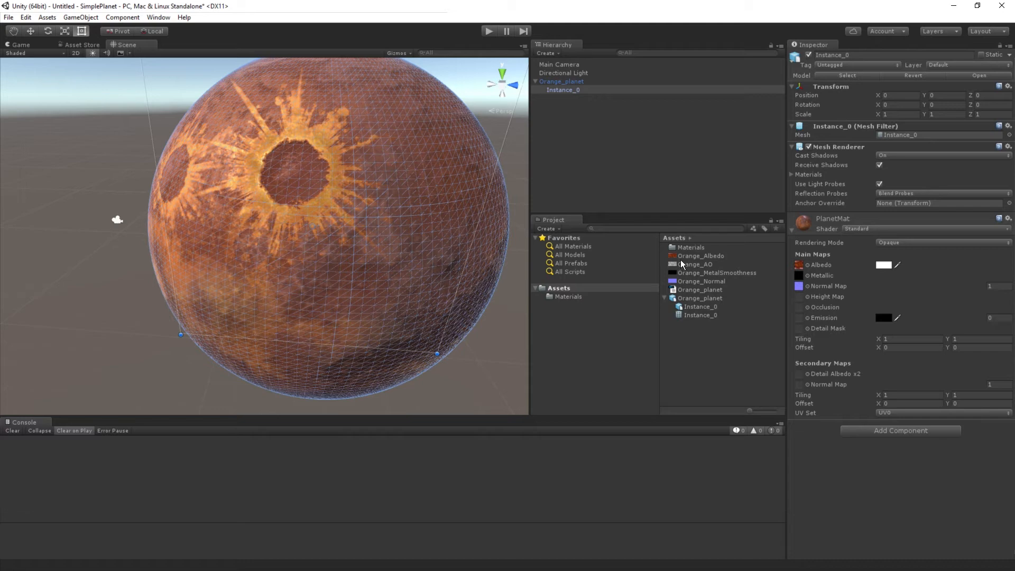
mouse_move(686, 264)
mouse_down()
mouse_move(825, 363)
mouse_move(804, 314)
mouse_up()
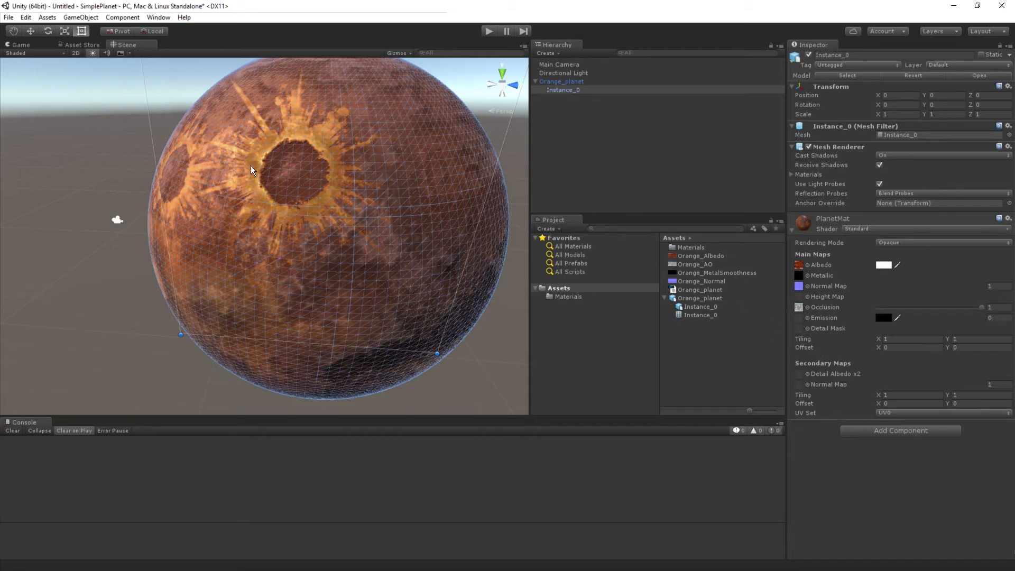
Step: Examine the textured planet's surface relief and craters in the scene from several angles and distances
alt+drag(299, 245, 439, 227)
click(153, 150)
alt+drag(291, 243, 69, 221)
scroll(214, 233, down, 5)
alt+middle_drag(300, 223, 344, 263)
scroll(327, 304, up, 4)
click(344, 263)
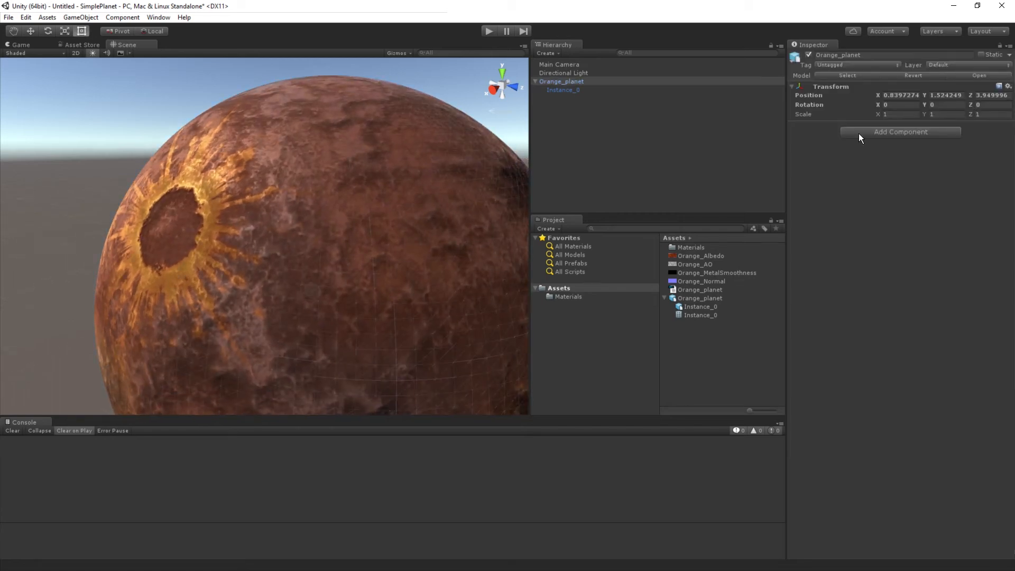
Step: Set Instance_0's PlanetMat occlusion strength to 0.71 and its main normal map strength to 0.5
click(560, 91)
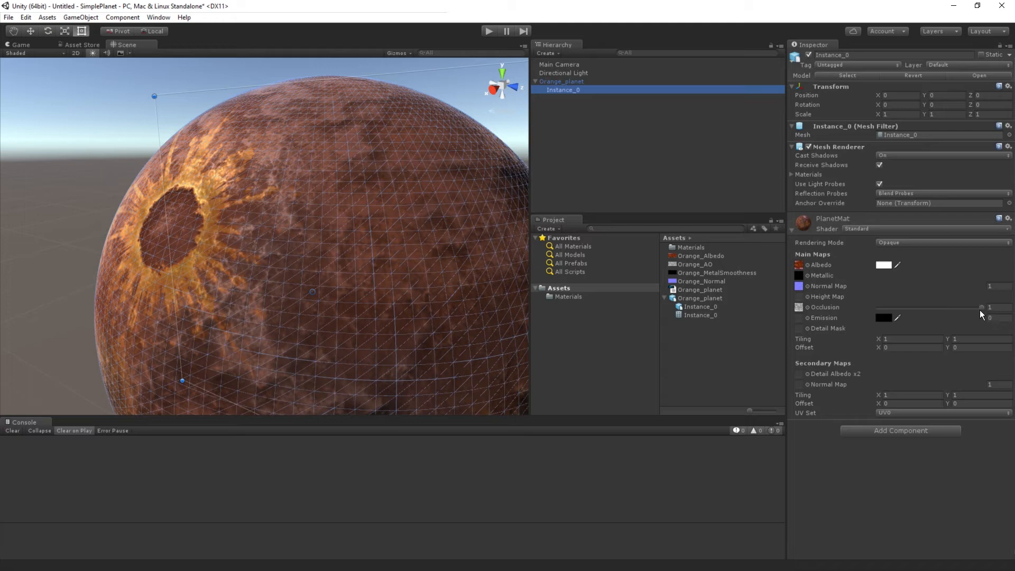
mouse_move(982, 307)
mouse_down()
mouse_move(888, 313)
mouse_move(963, 313)
mouse_move(955, 313)
mouse_up()
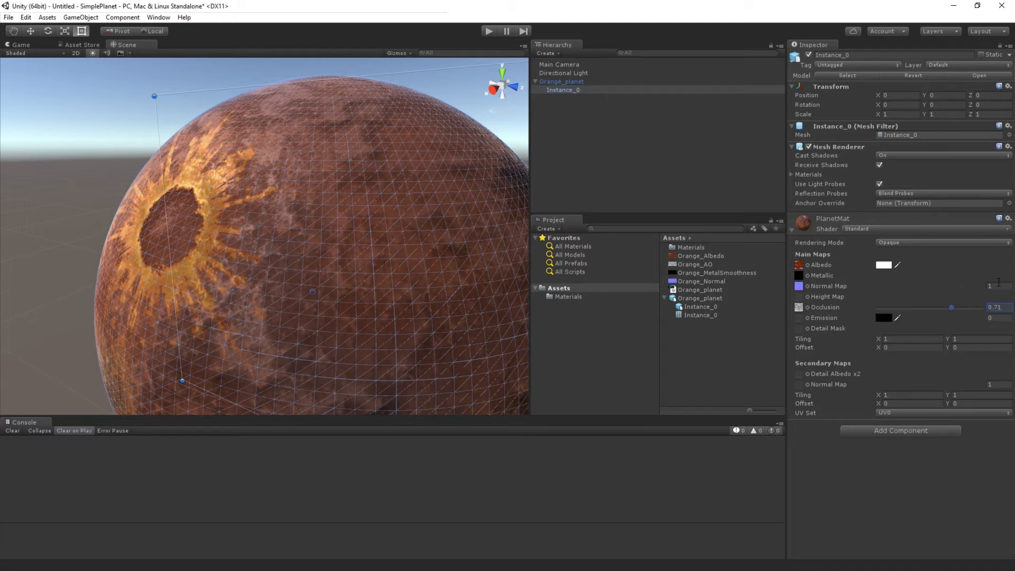
click(999, 285)
text(0.5)
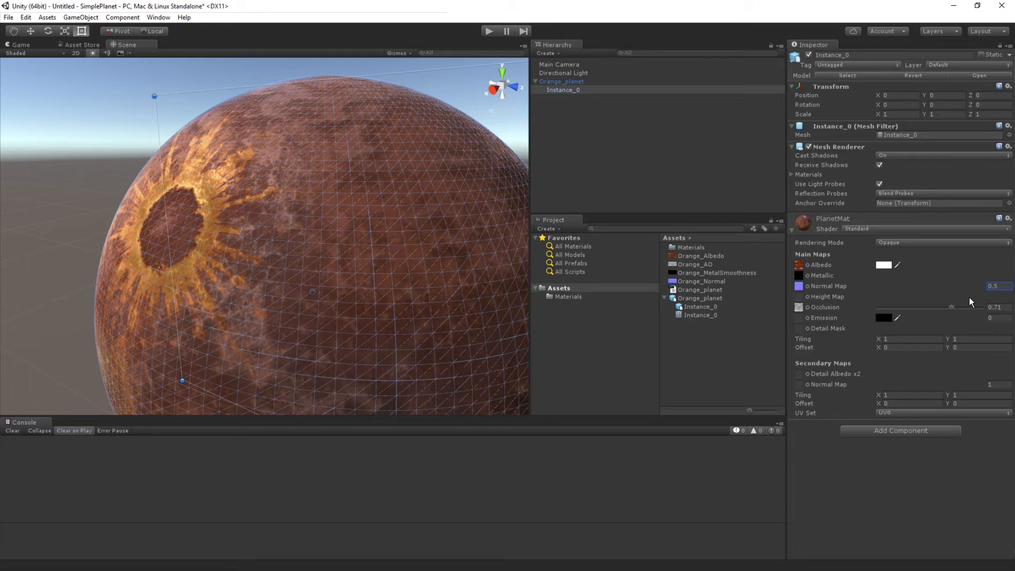
double_click(1003, 285)
Step: Frame the planet and examine how its surface shading looks with the adjusted material strengths
key(f)
alt+drag(364, 237, 426, 230)
click(119, 128)
scroll(356, 262, up, 3)
alt+drag(356, 262, 320, 290)
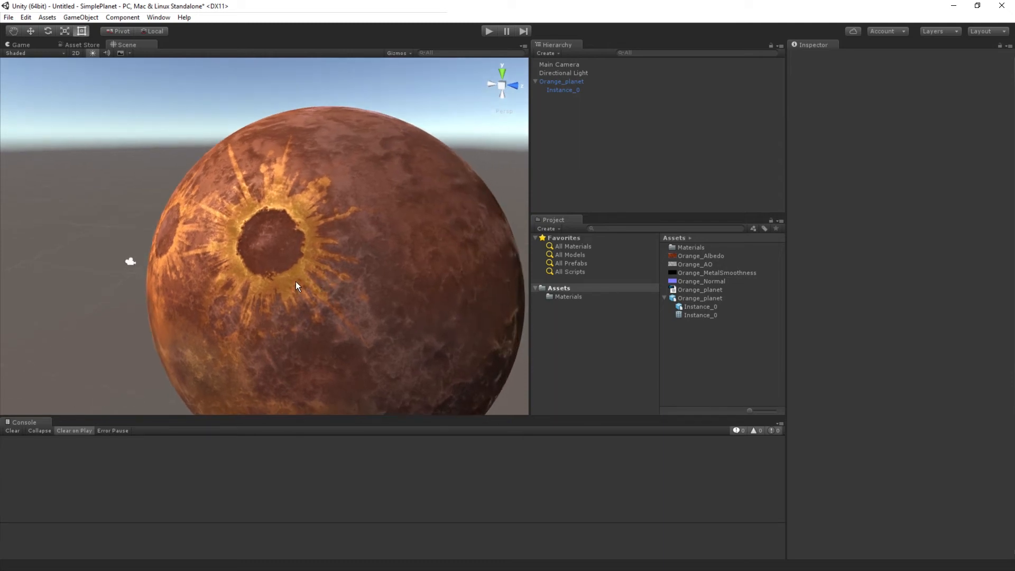
scroll(296, 282, down, 3)
mouse_move(304, 266)
alt+mouse_down()
mouse_move(297, 310)
mouse_move(255, 304)
mouse_move(309, 256)
alt+mouse_up()
key(t)
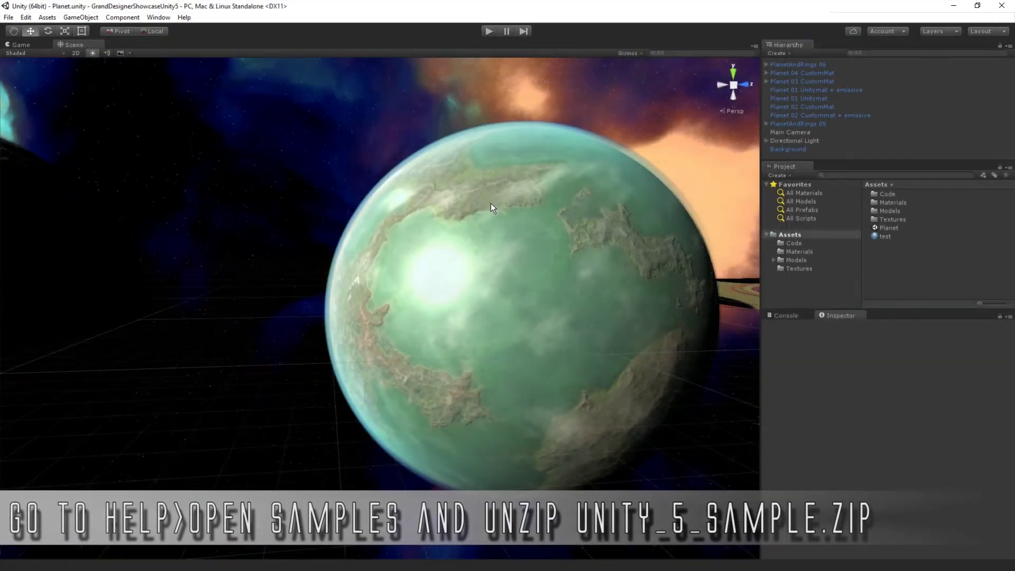
Step: Examine the row of sample planets and rings in the GrandDesignerShowcaseUnity5 project's Planet scene
scroll(510, 221, down, 10)
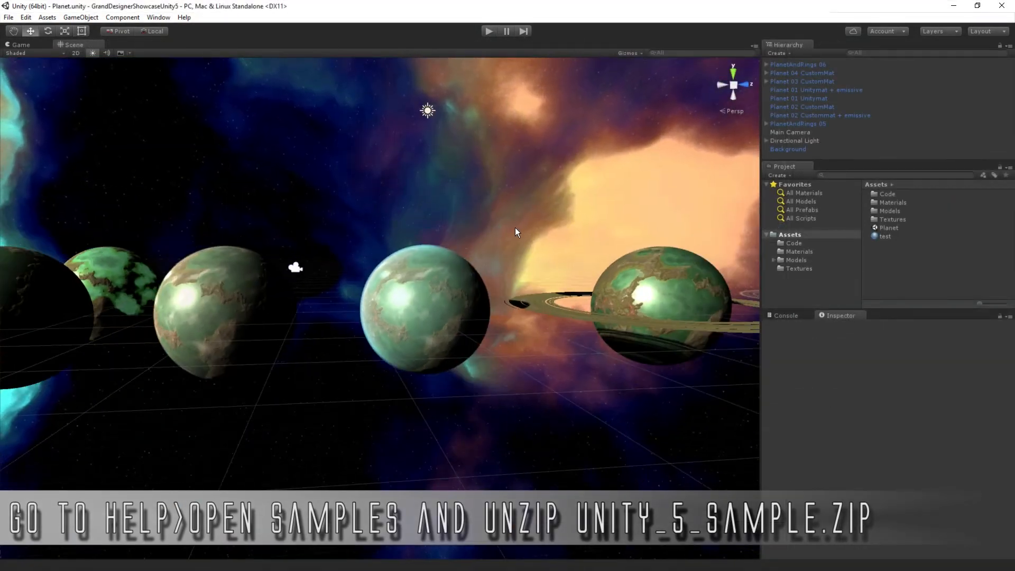
alt+drag(515, 227, 601, 373)
middle_drag(600, 374, 690, 320)
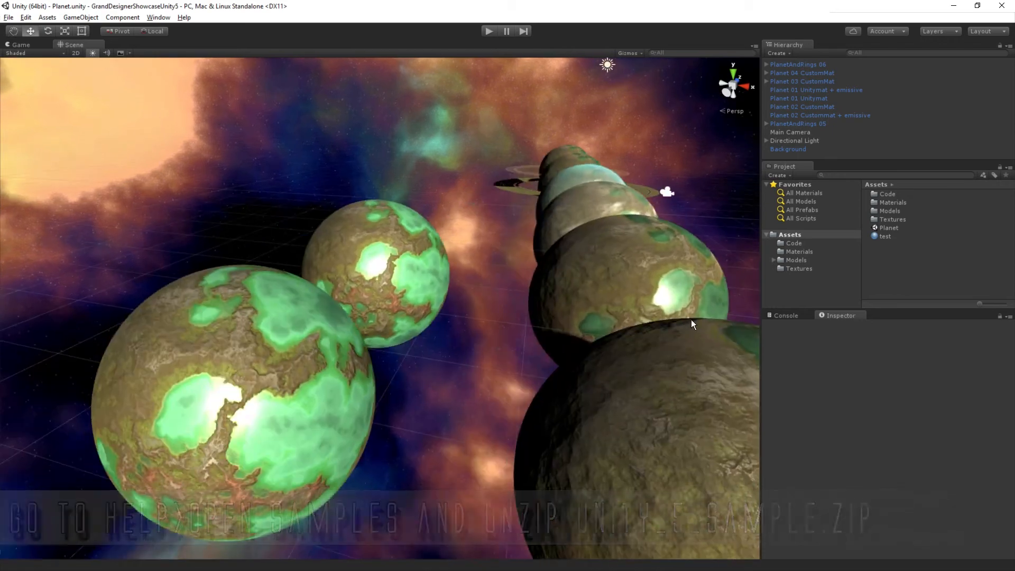
scroll(691, 323, down, 5)
alt+drag(691, 324, 491, 419)
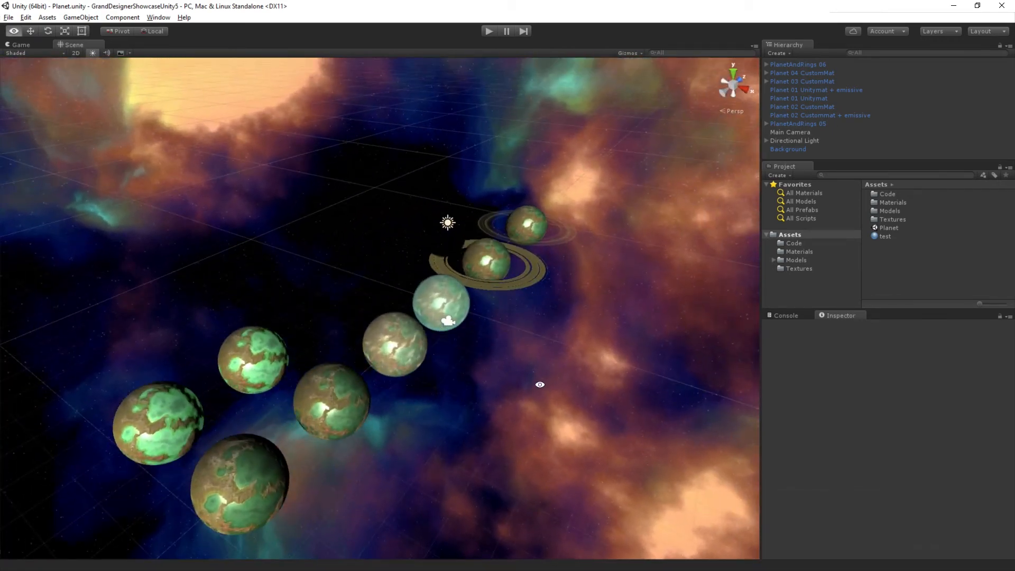
mouse_move(539, 386)
alt+middle_down()
mouse_move(558, 321)
mouse_move(541, 390)
alt+middle_up()
scroll(511, 350, up, 5)
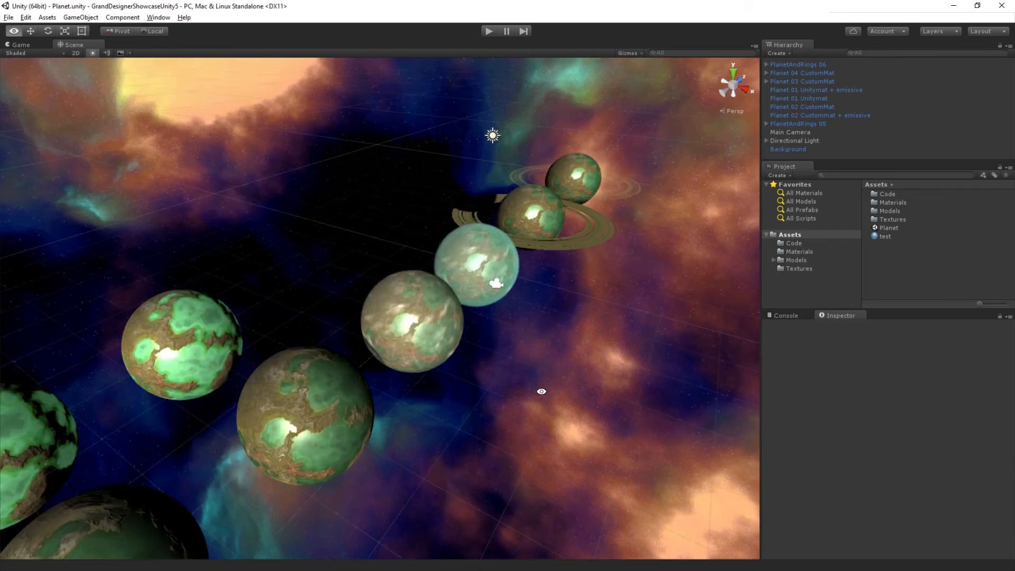
scroll(438, 360, down, 3)
alt+drag(438, 370, 442, 335)
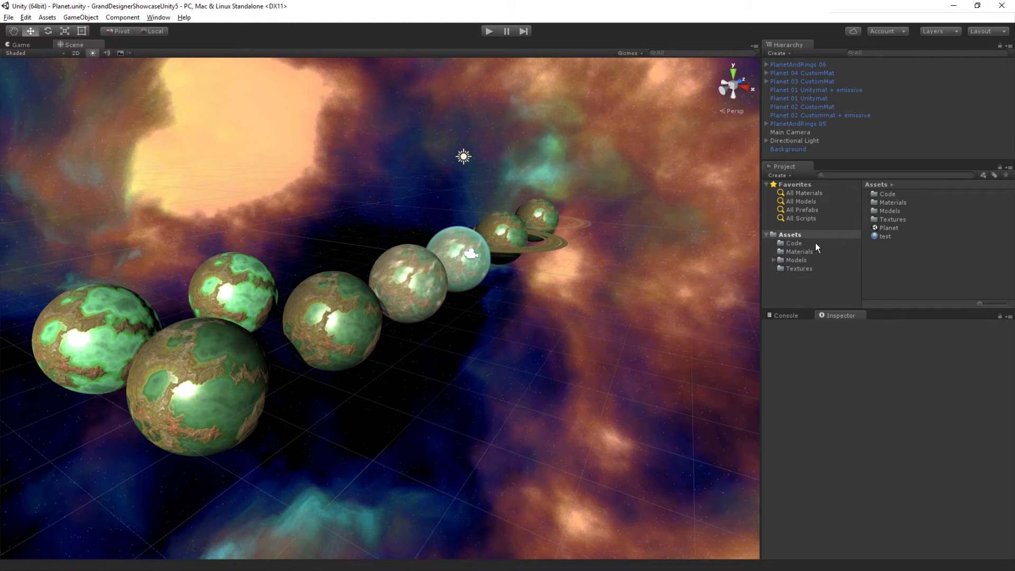
Step: Create a folder named SimplePlanet inside Assets and open it
right_click(789, 236)
mouse_move(814, 243)
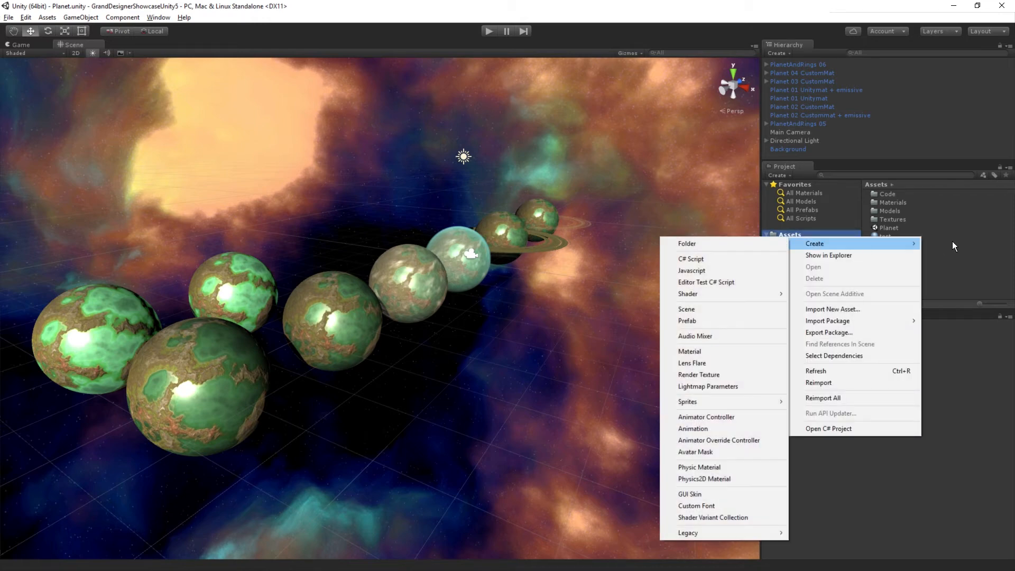
click(745, 244)
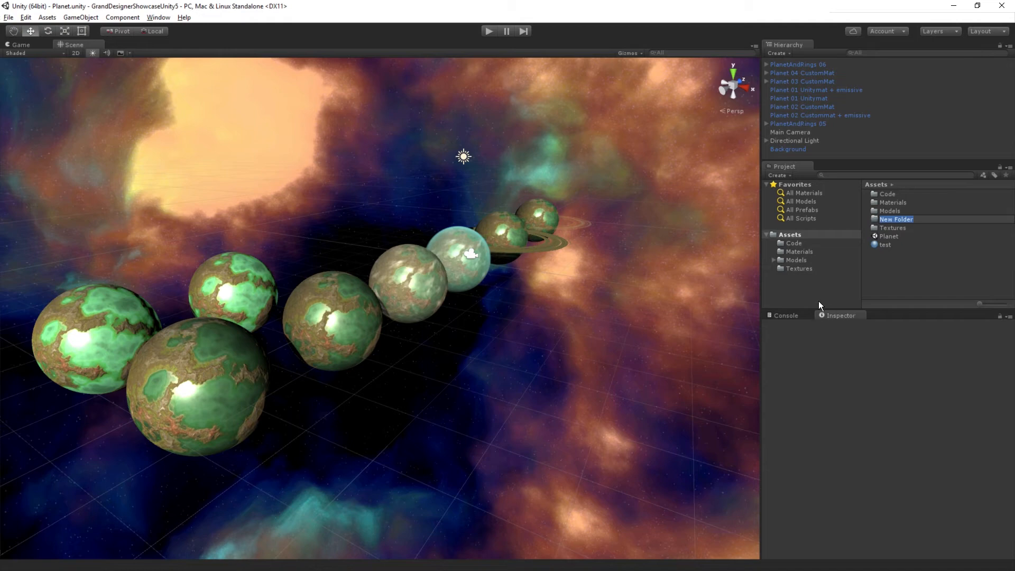
text(SimplePlanet)
key(Return)
key(Return)
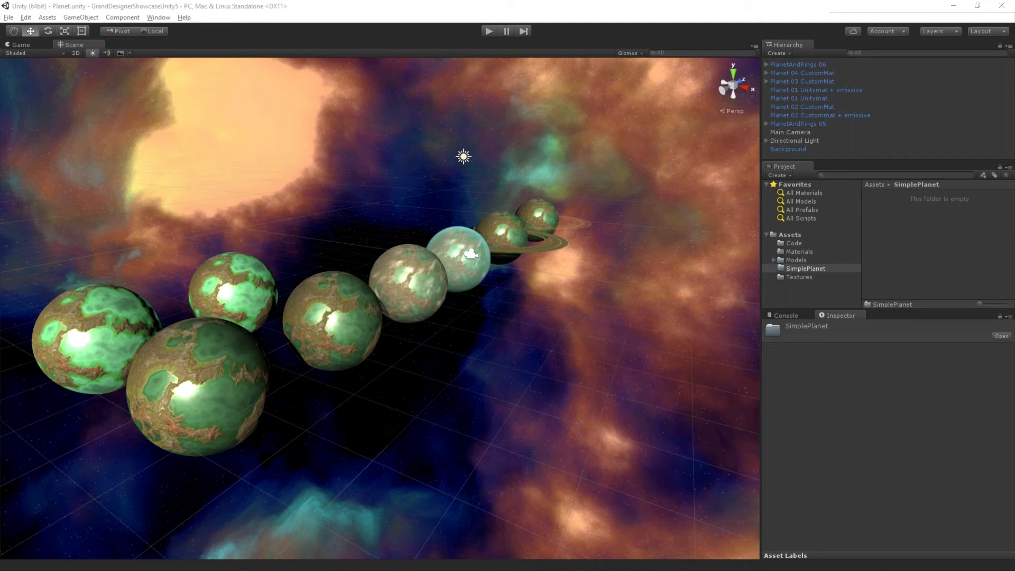
Step: Import the six Orange texture, material and mesh files into the SimplePlanet folder, and open the Materials folder
key(alt+Tab)
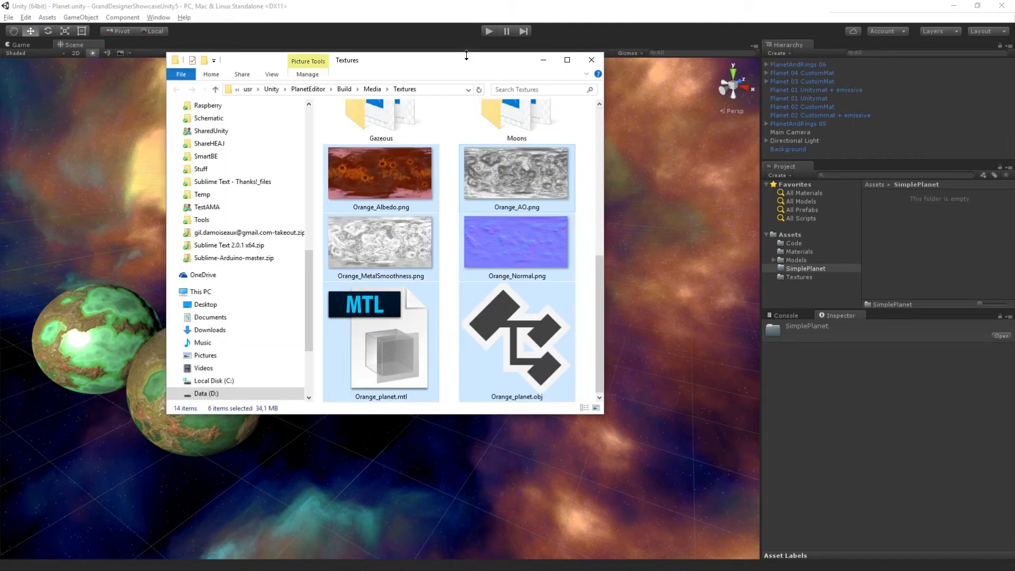
drag(393, 193, 938, 226)
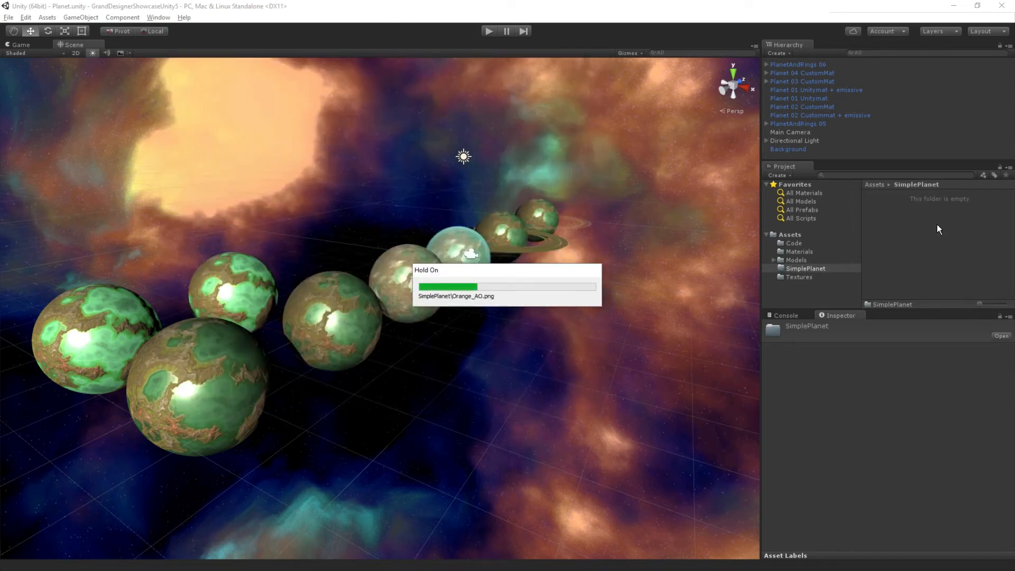
click(799, 251)
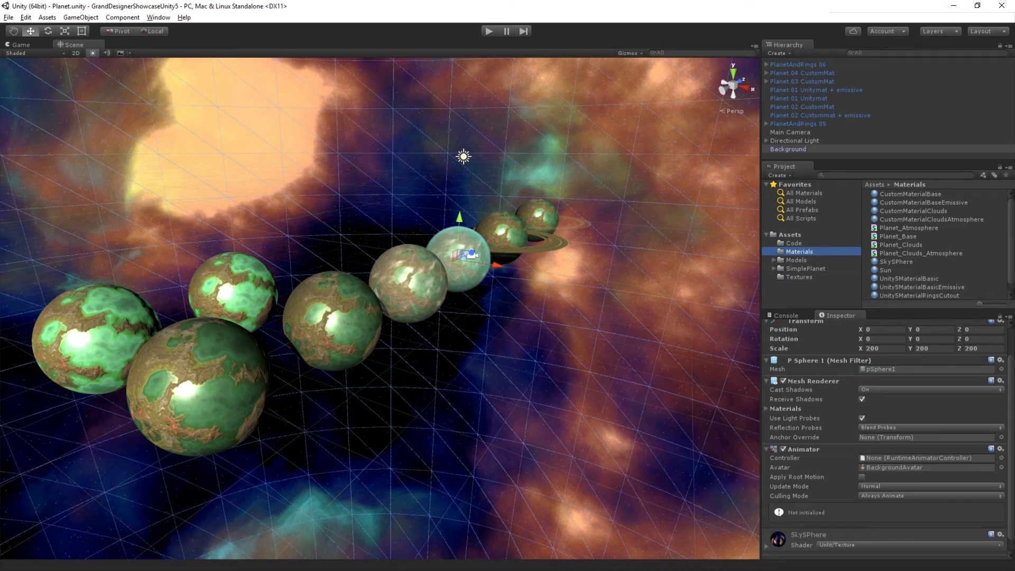
Step: Switch to Grand Designer and enable the Smoothness channel instead of MetalSmoothness in the Unity 5 channel output options
click(948, 7)
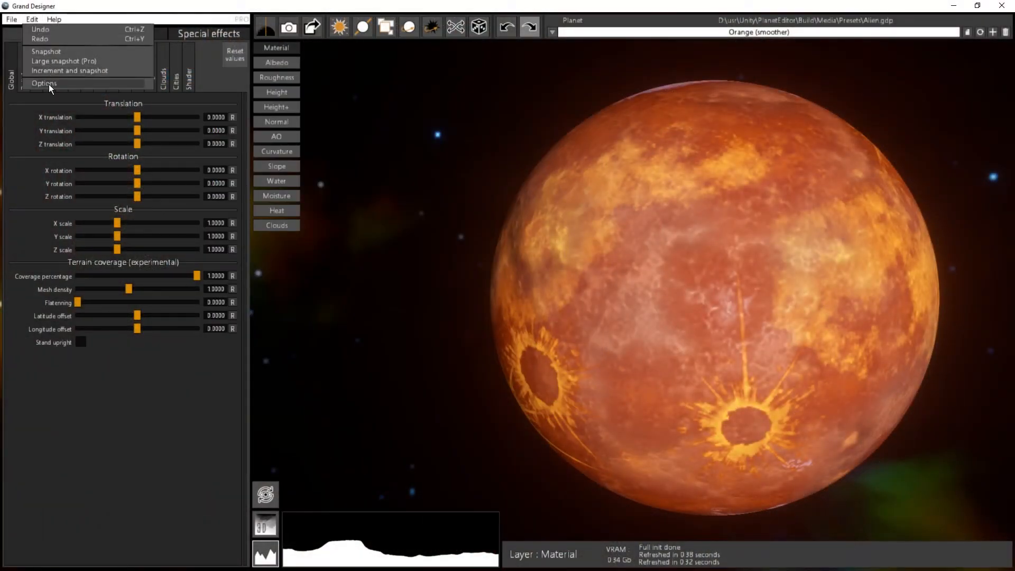
click(45, 83)
click(536, 181)
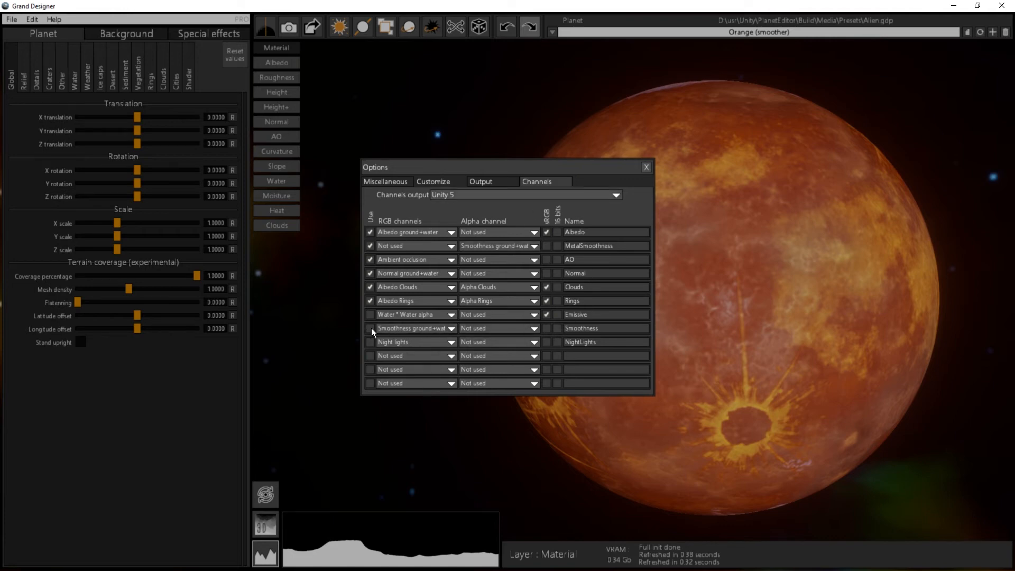
click(409, 330)
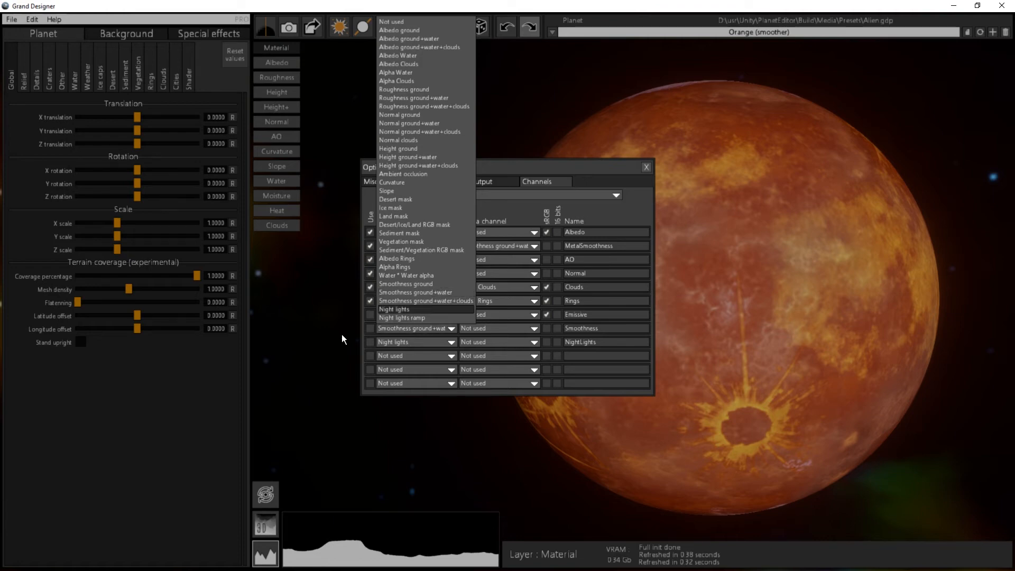
click(369, 327)
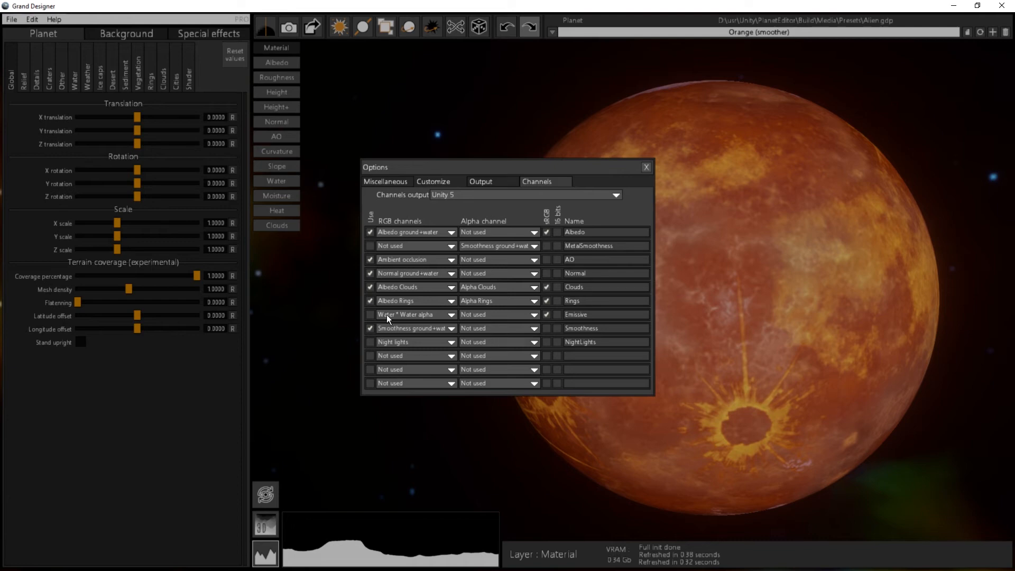
click(647, 167)
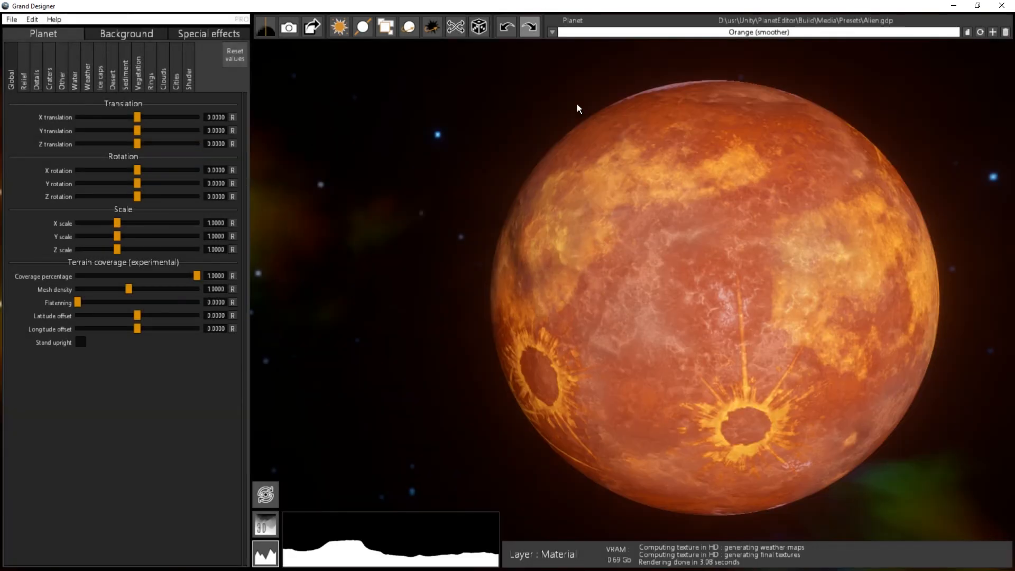
Step: Export the planet with its geometry as PNG textures using the Unity 5 channels and the filename Orange in the Textures folder
click(312, 27)
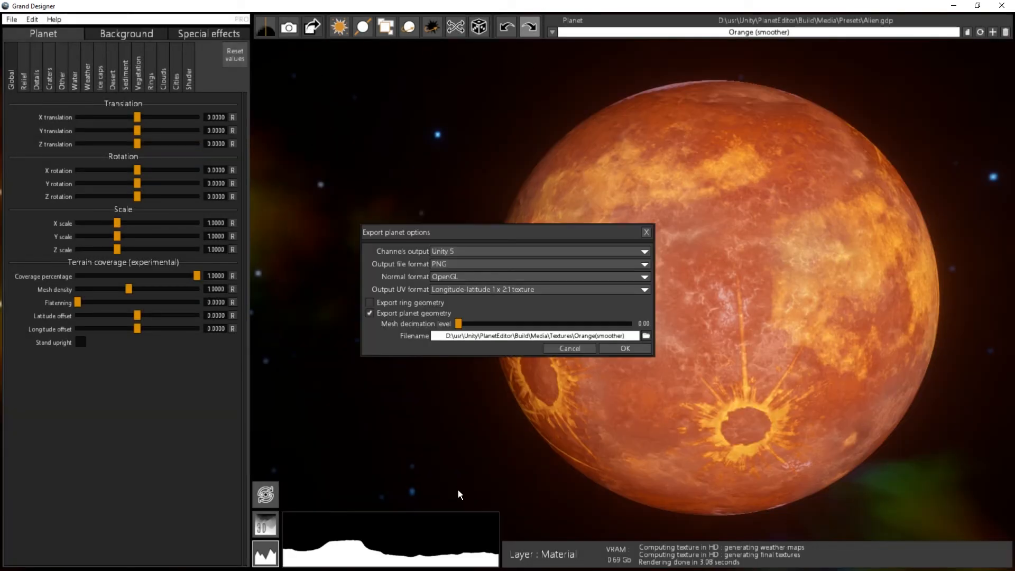
click(630, 333)
click(645, 335)
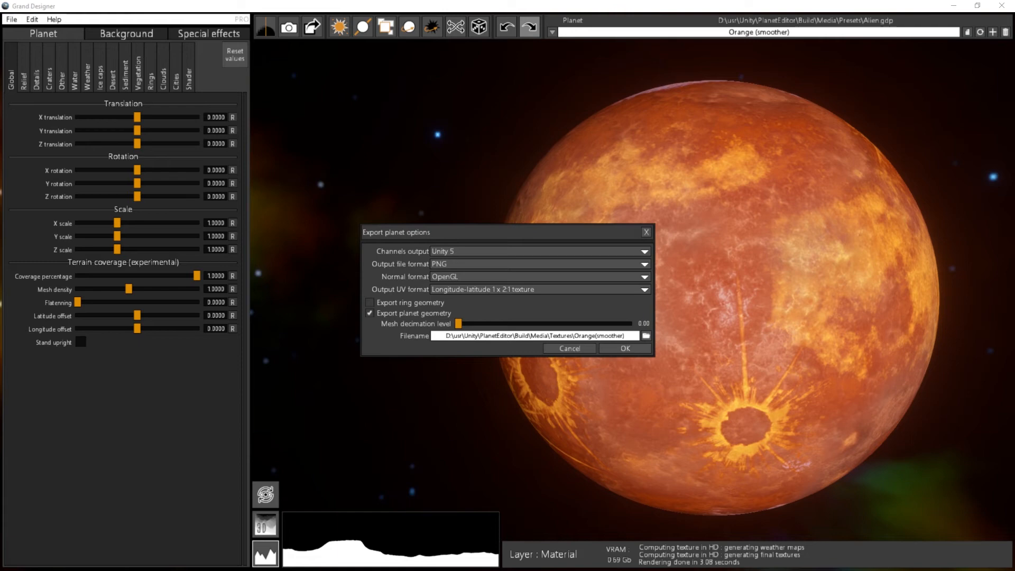
key(Return)
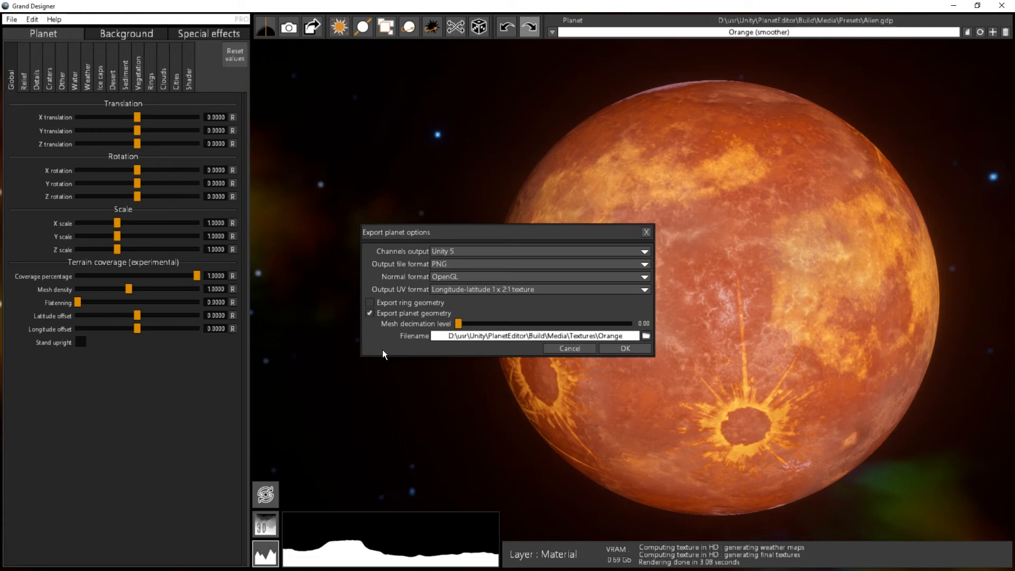
click(625, 348)
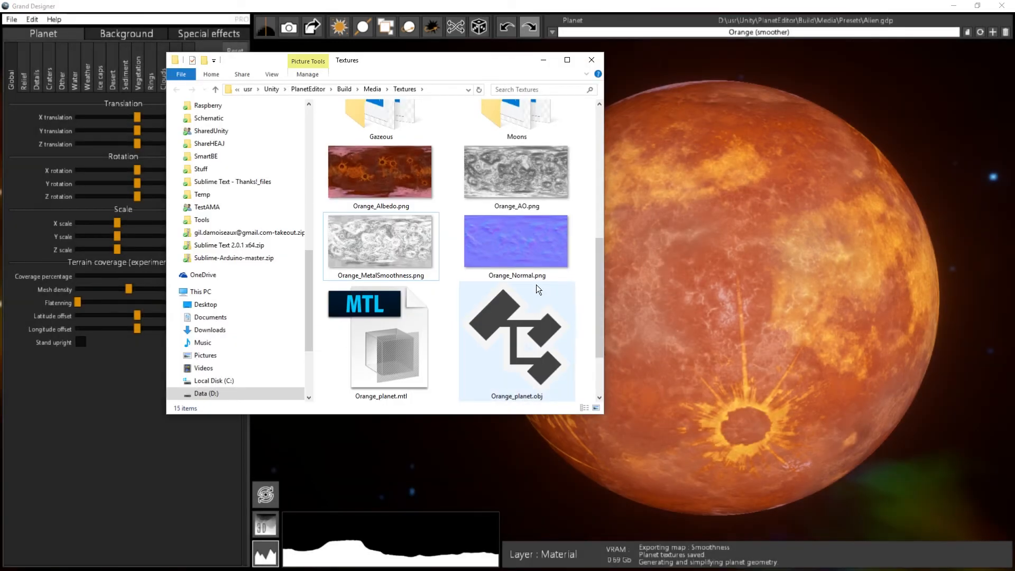
Step: Check the exported Orange_Smoothness.png in the Textures folder and close Grand Designer to return to Unity
scroll(519, 288, down, 2)
mouse_move(381, 376)
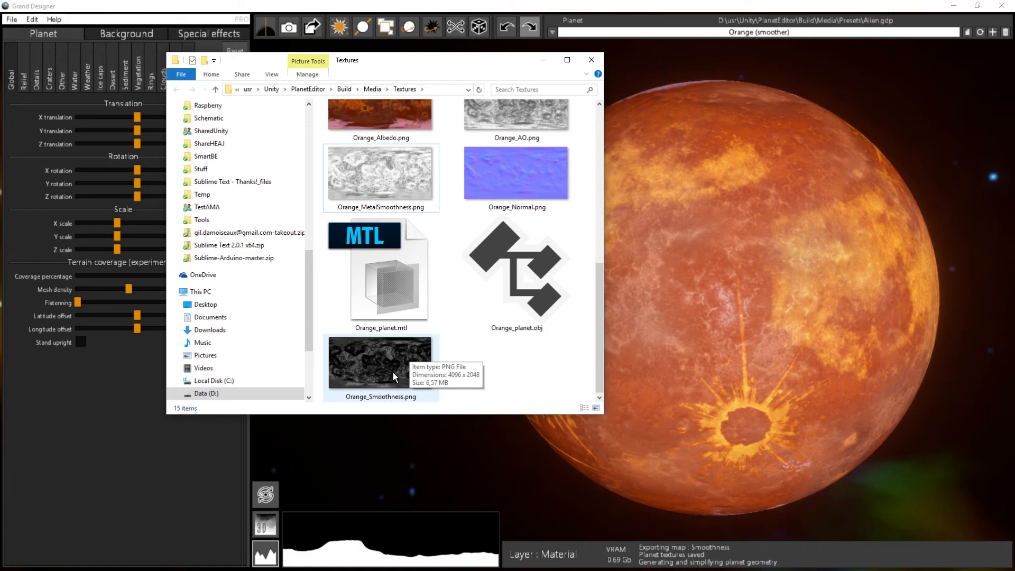
drag(458, 61, 0, 49)
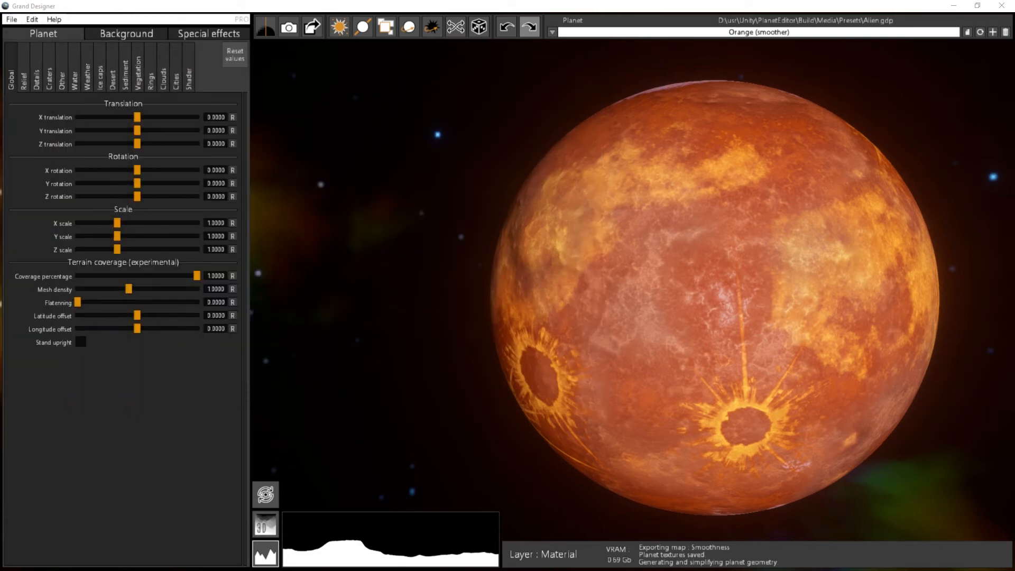
click(1002, 5)
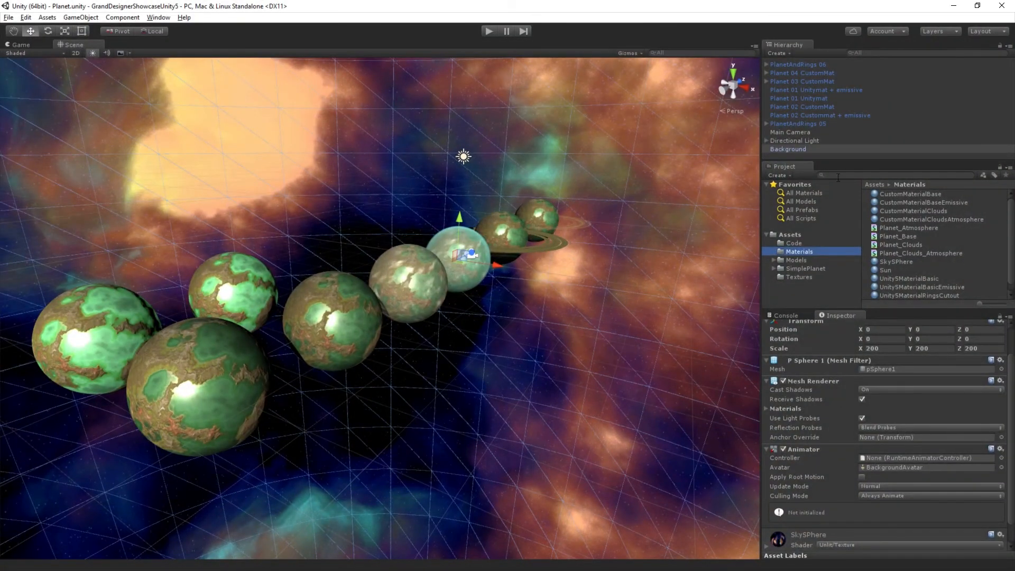
Step: Import Orange_Smoothness into the SimplePlanet folder and delete the Orange_MetalSmoothness texture from it
click(808, 269)
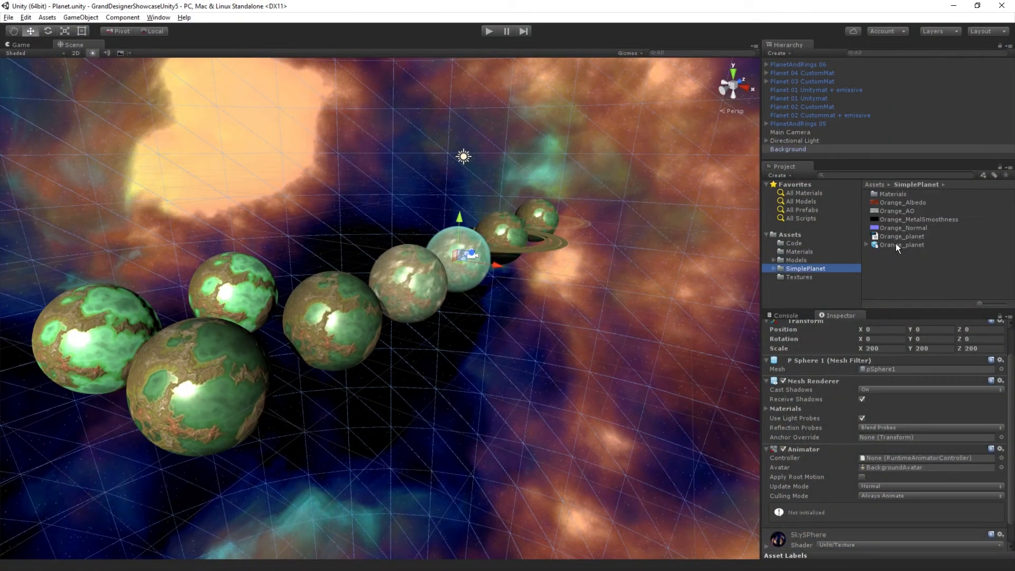
drag(0, 227, 942, 254)
click(932, 220)
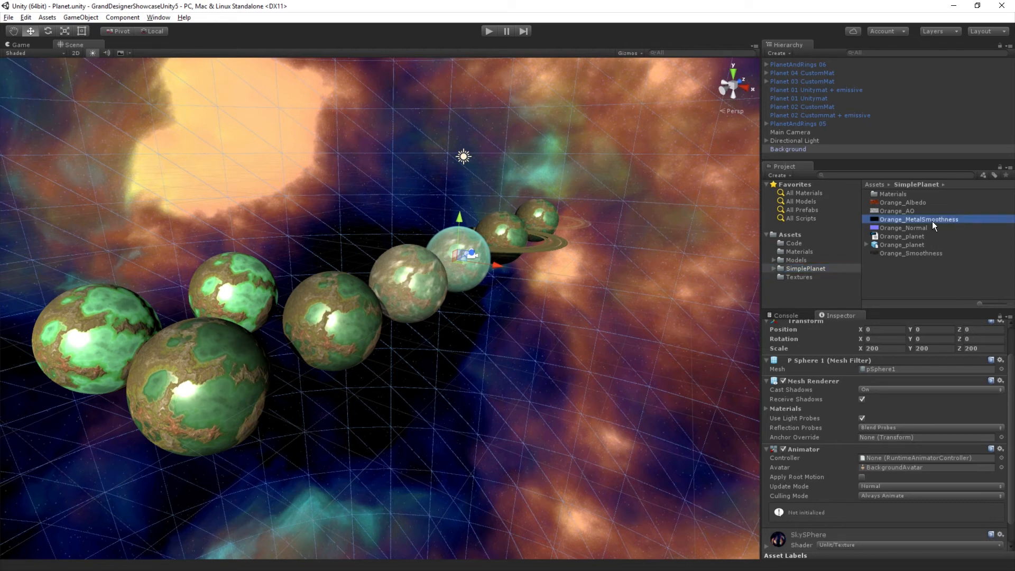
key(Delete)
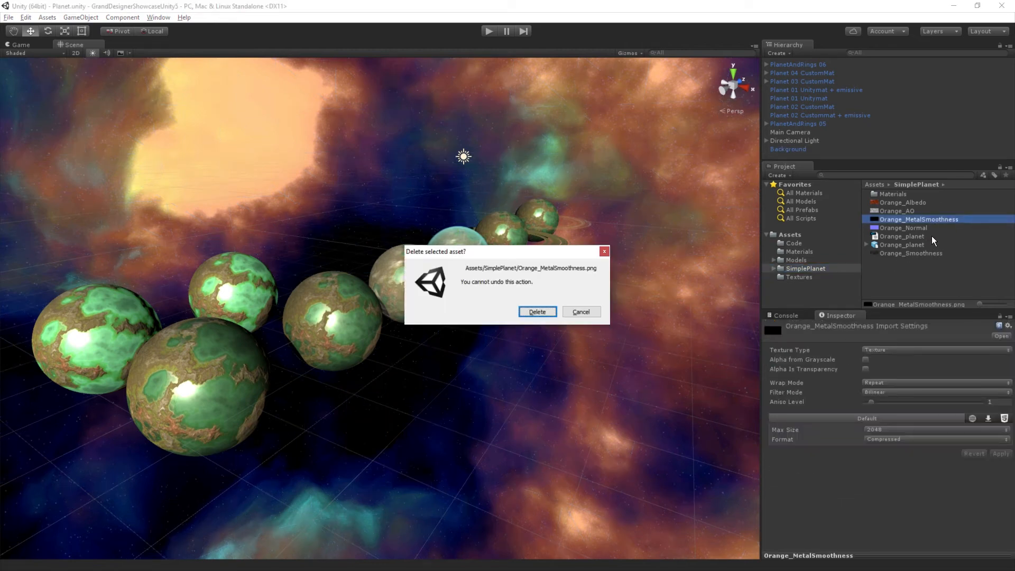
click(532, 311)
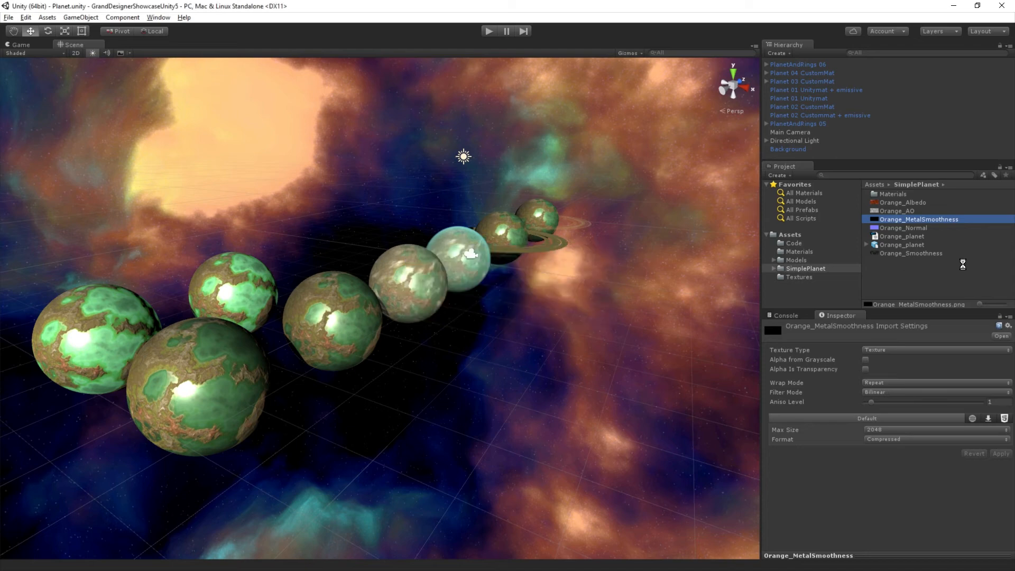
Step: Set the max size of the Orange albedo, AO, normal and smoothness textures to 4096 and apply the import settings
click(913, 203)
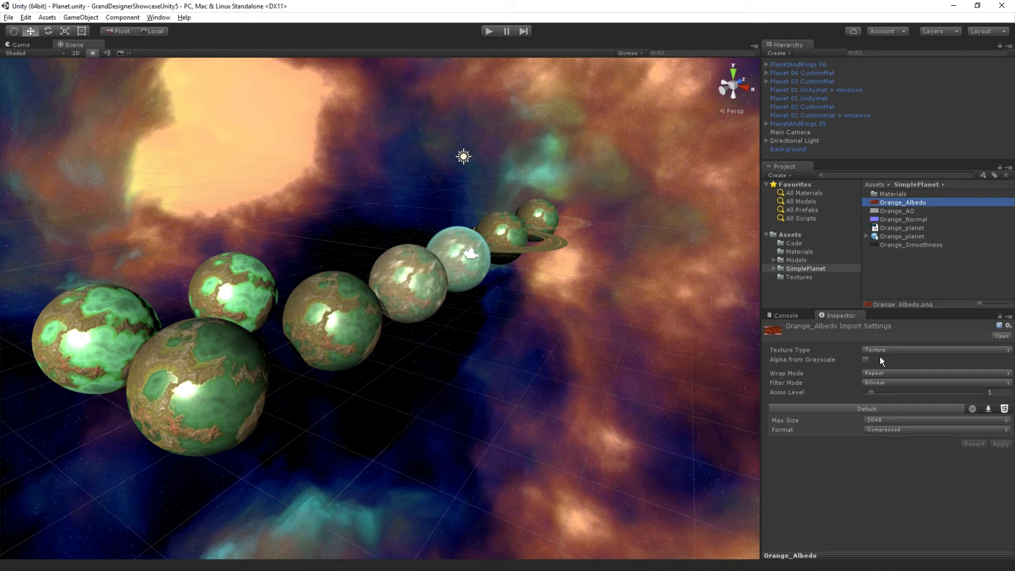
click(905, 211)
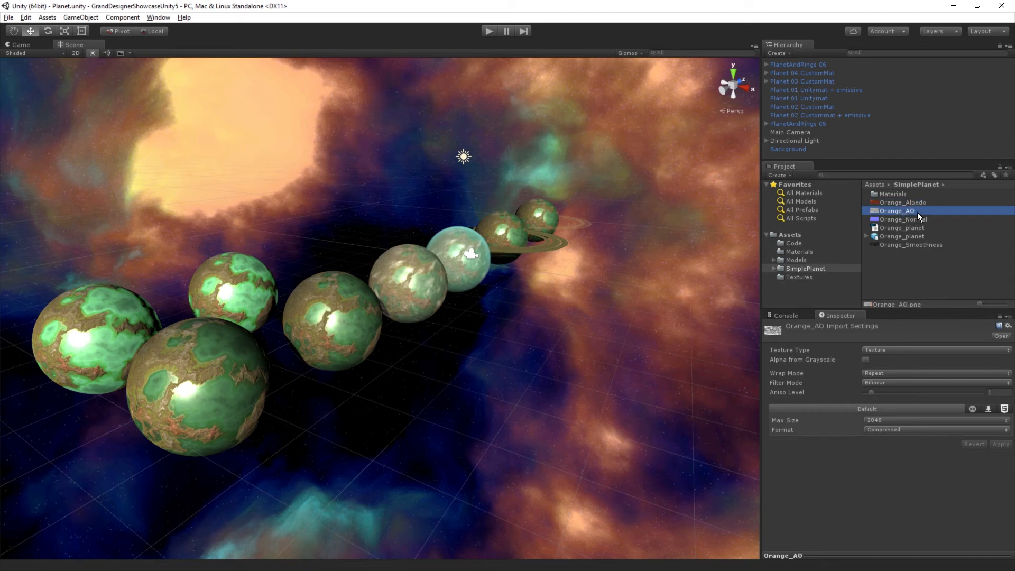
click(912, 202)
ctrl+click(910, 210)
ctrl+click(915, 220)
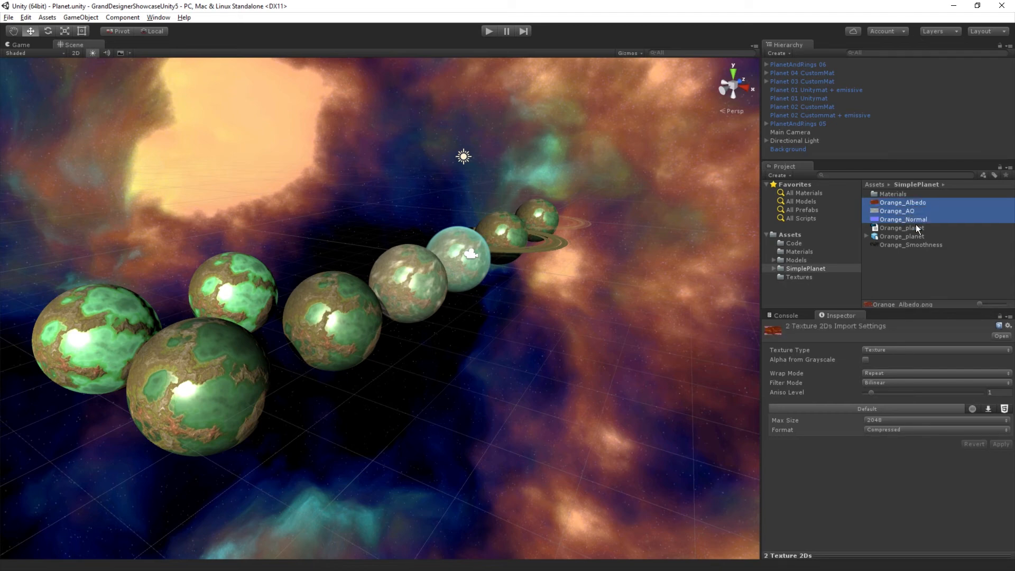
ctrl+click(919, 244)
click(893, 419)
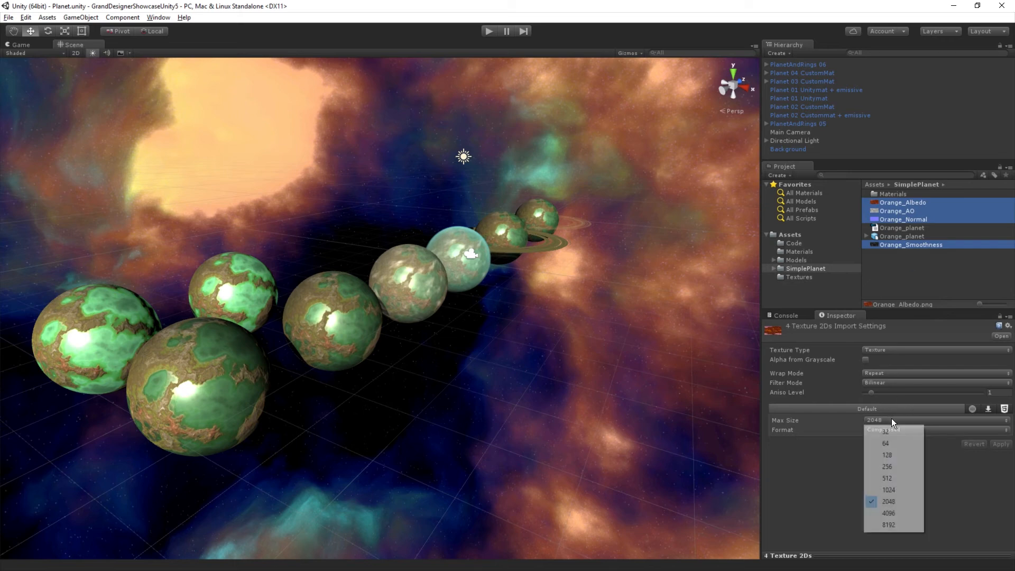
click(894, 513)
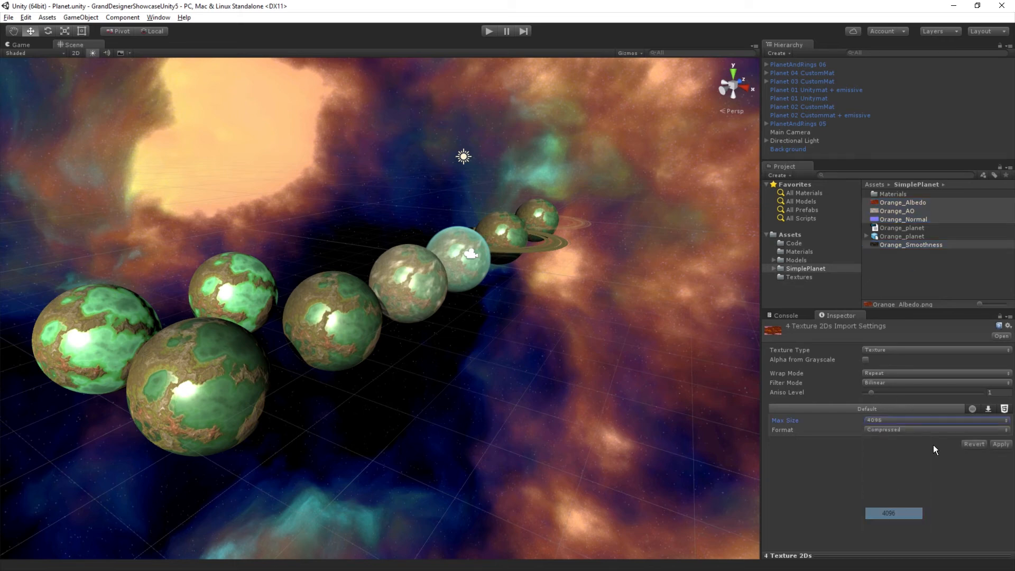
click(1001, 444)
click(917, 275)
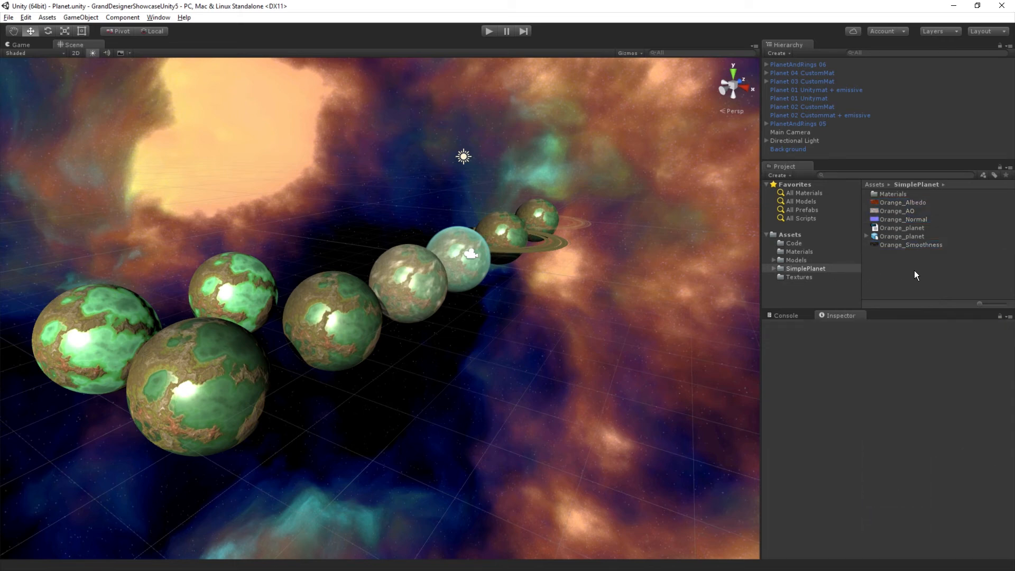
Step: Change the Orange_AO texture type to Advanced, enable Bypass sRGB Sampling and apply the import settings
click(900, 211)
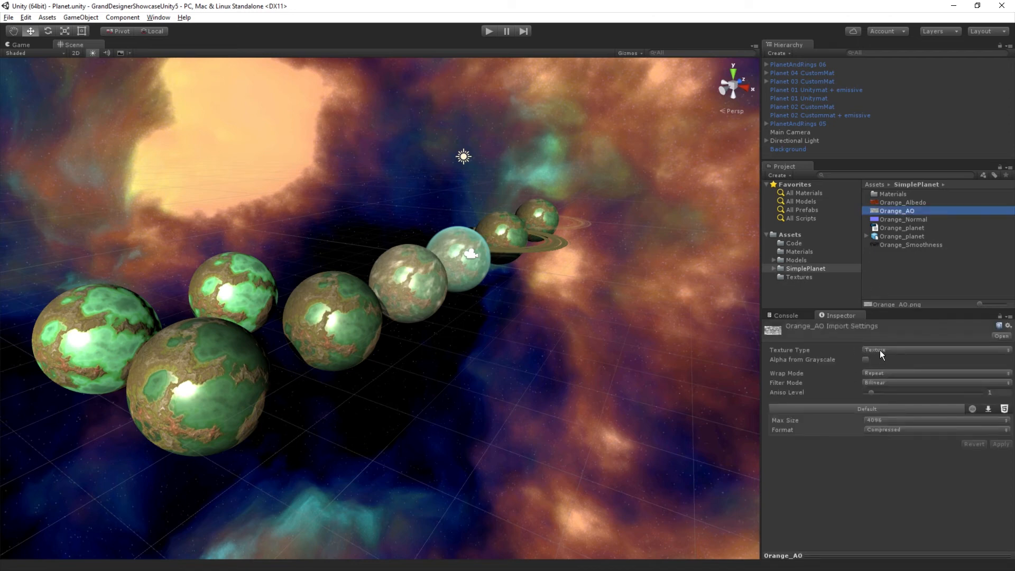
click(880, 350)
click(892, 455)
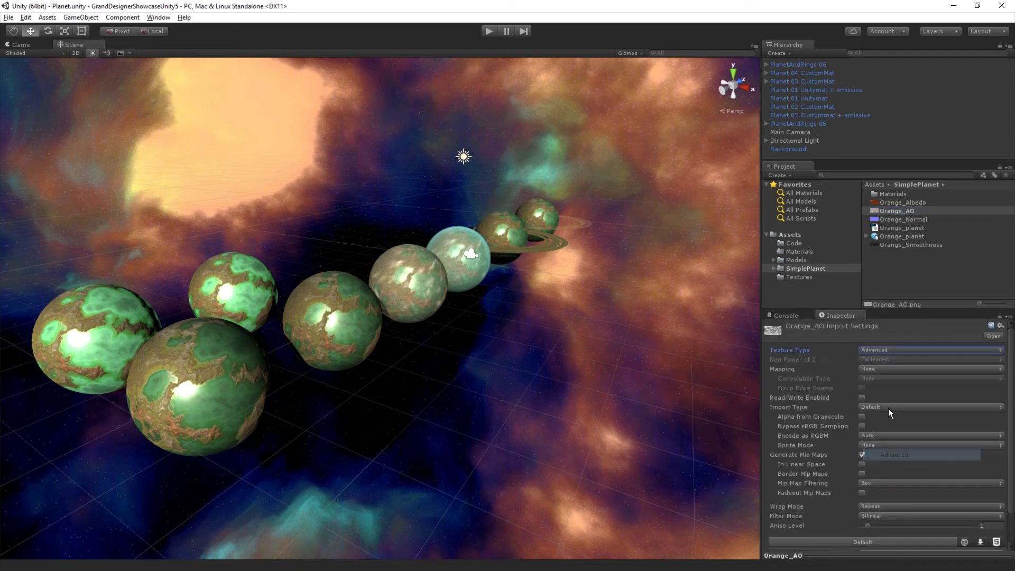
click(863, 426)
scroll(922, 399, down, 3)
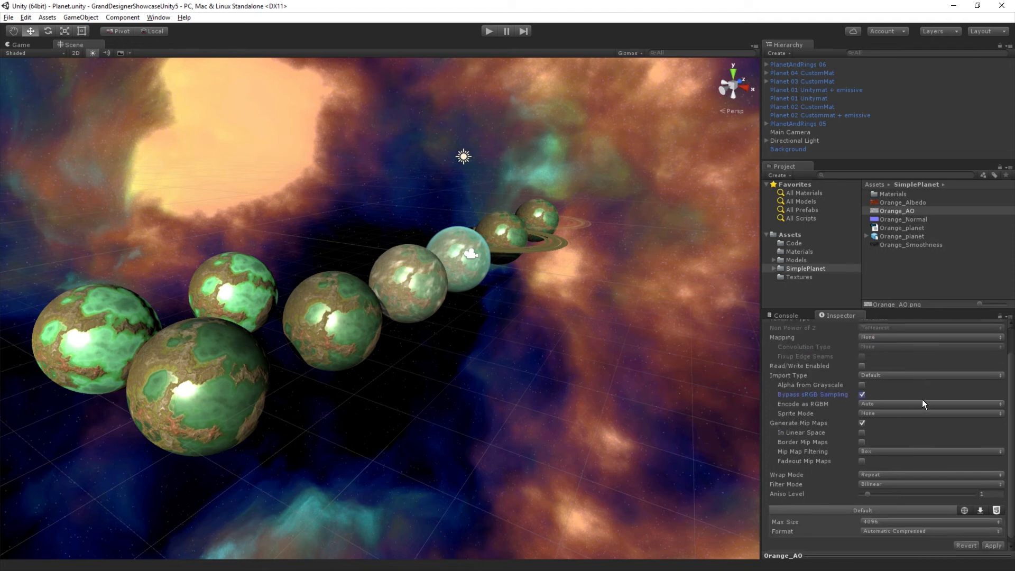
click(993, 542)
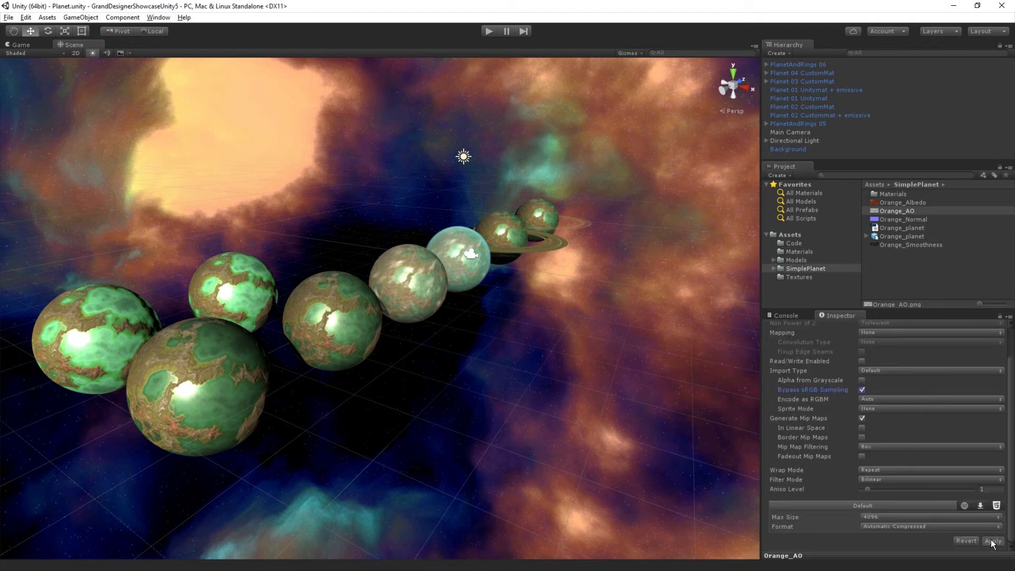
Step: Change the Orange_Normal texture type to Normal map with Create from Grayscale disabled, and apply the import settings
click(906, 220)
click(880, 349)
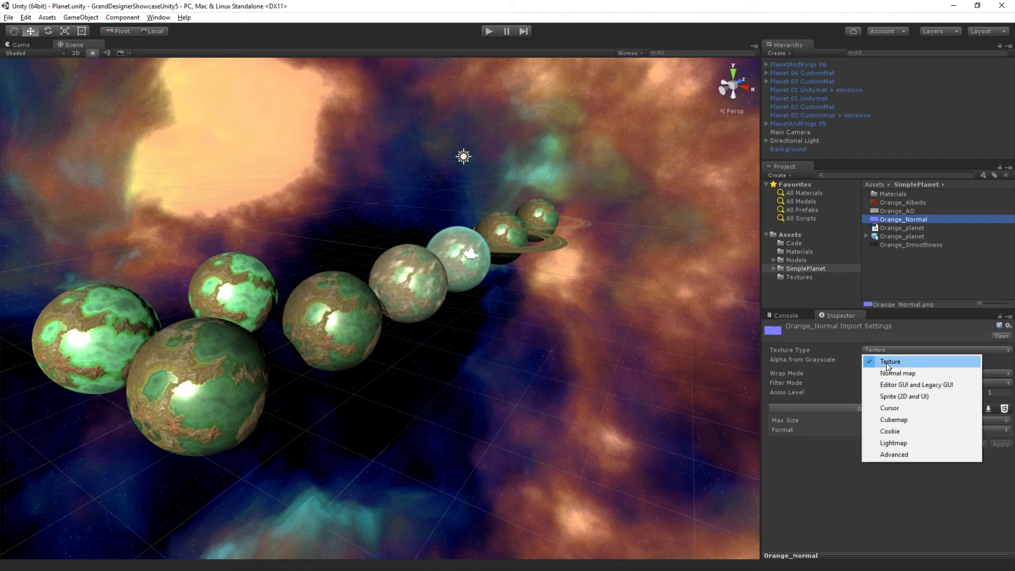
click(882, 372)
click(866, 360)
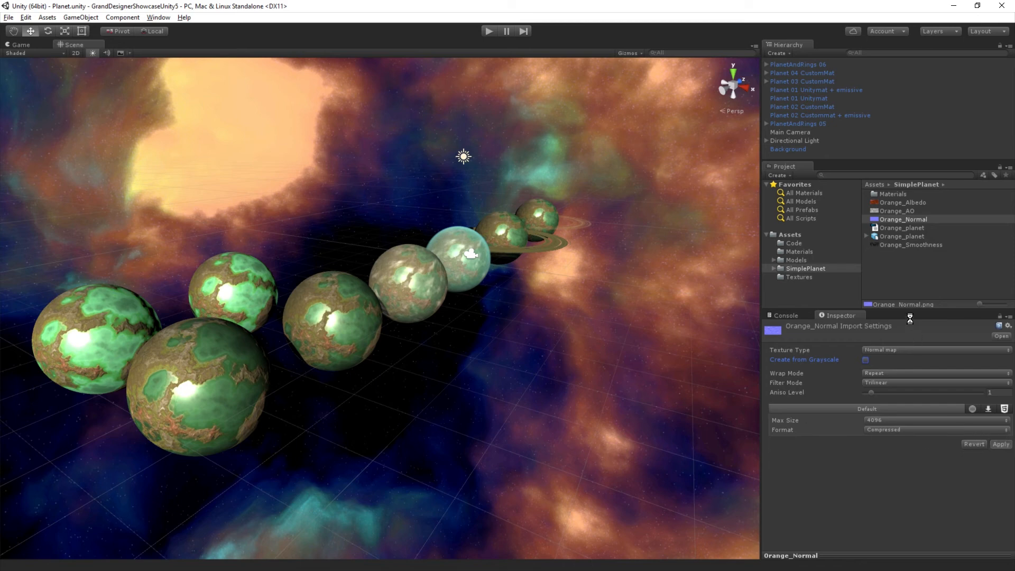
Step: Change the Orange_Smoothness texture type to Advanced, enable Bypass sRGB Sampling and apply the import settings
click(898, 245)
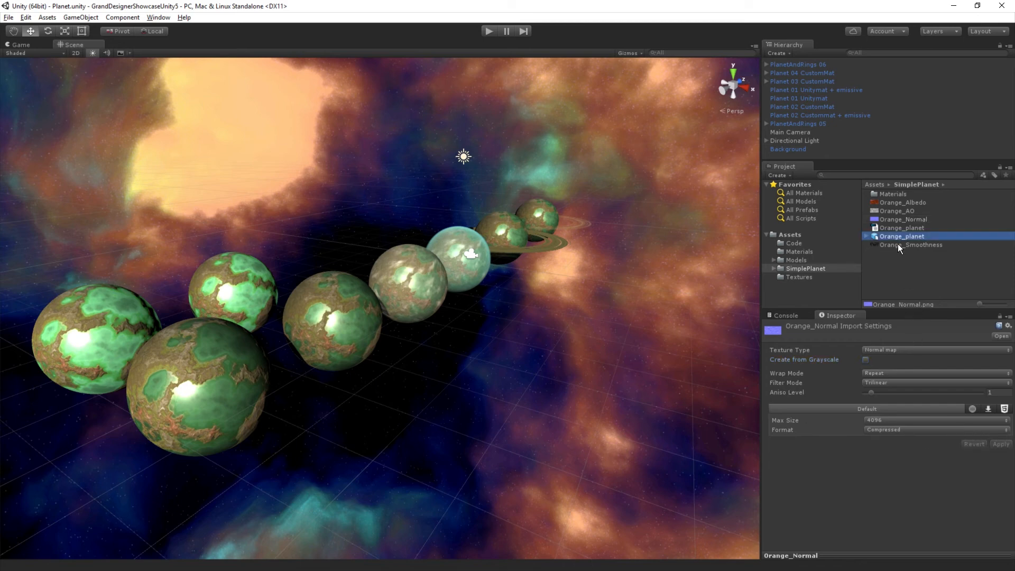
click(893, 350)
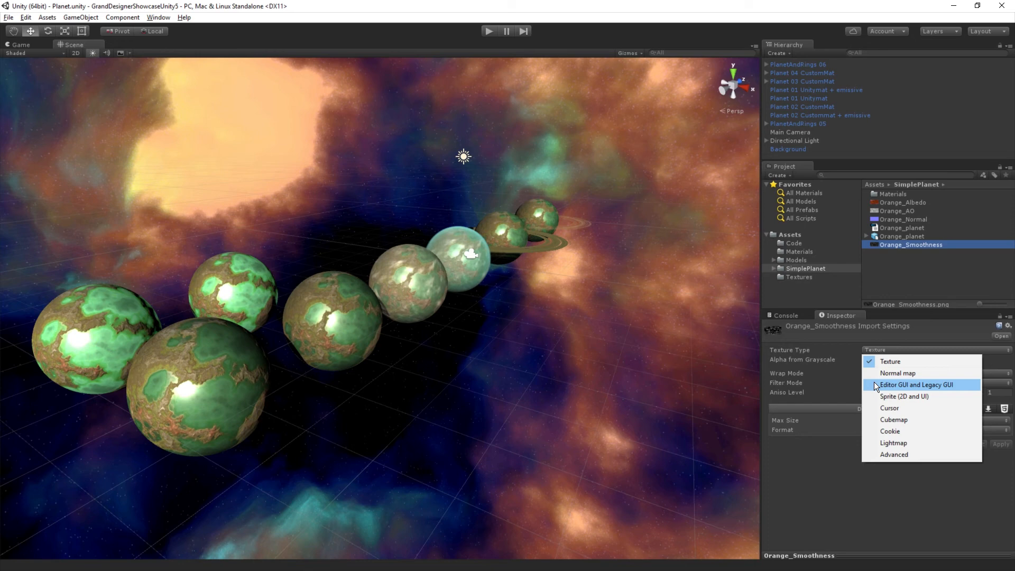
click(899, 452)
click(864, 427)
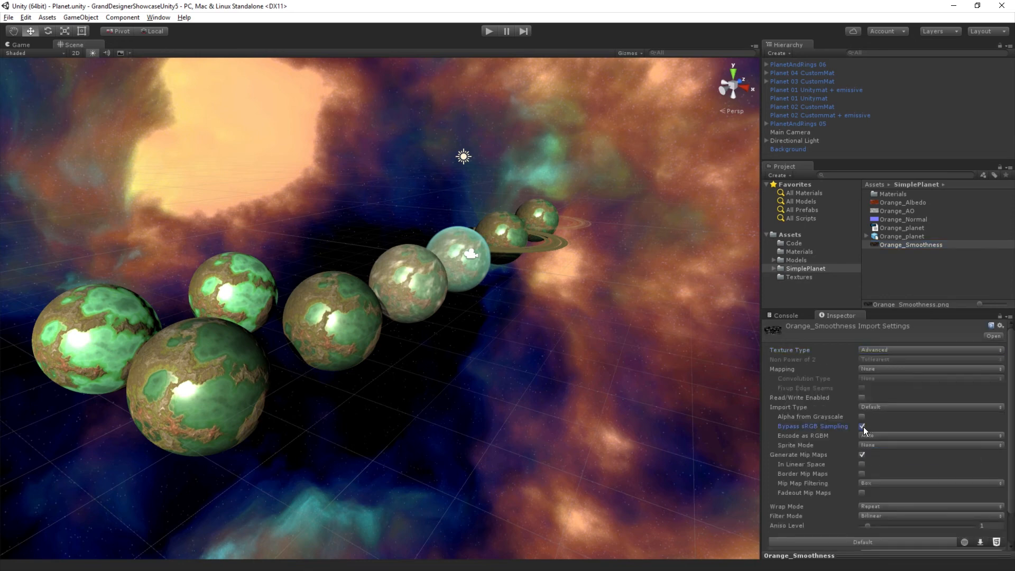
scroll(942, 415, down, 2)
click(990, 541)
Step: Place the Orange_planet model in the scene, then select and frame its Instance_0 mesh
drag(903, 236, 556, 397)
key(f)
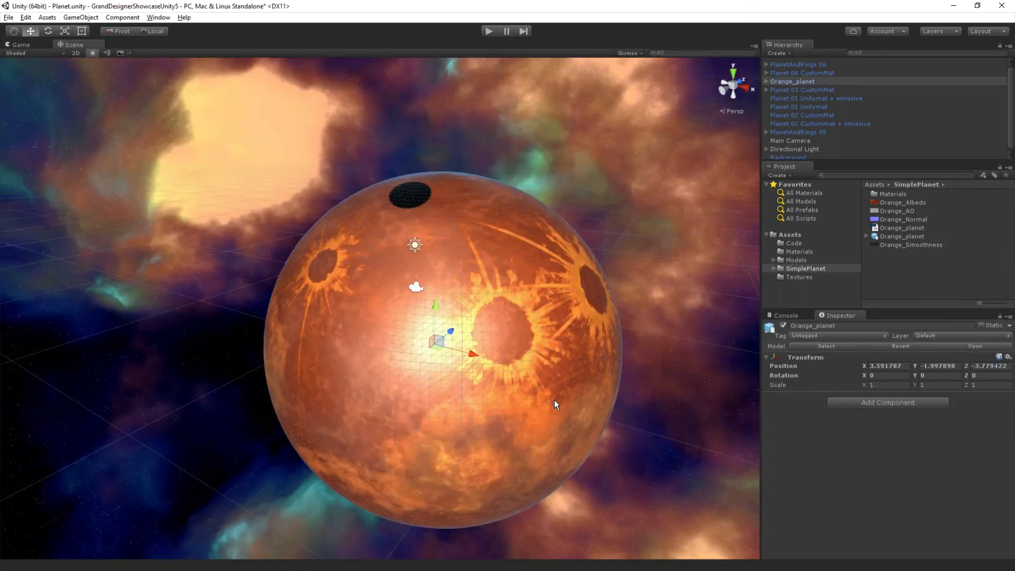
alt+drag(449, 433, 490, 425)
click(491, 424)
key(f)
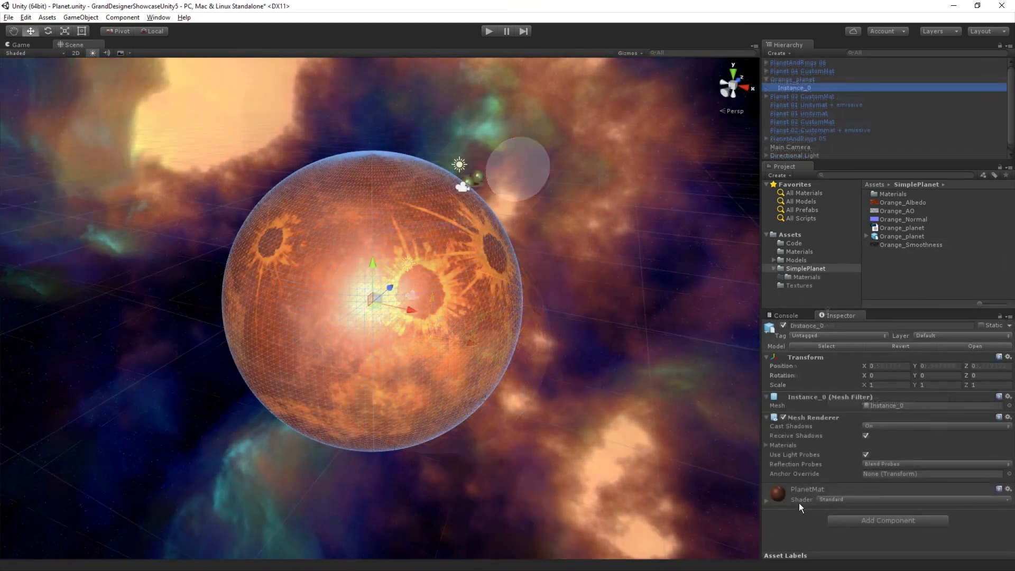
Step: Switch the PlanetMat shader of the planet mesh to Custom/Planet_Base
click(849, 497)
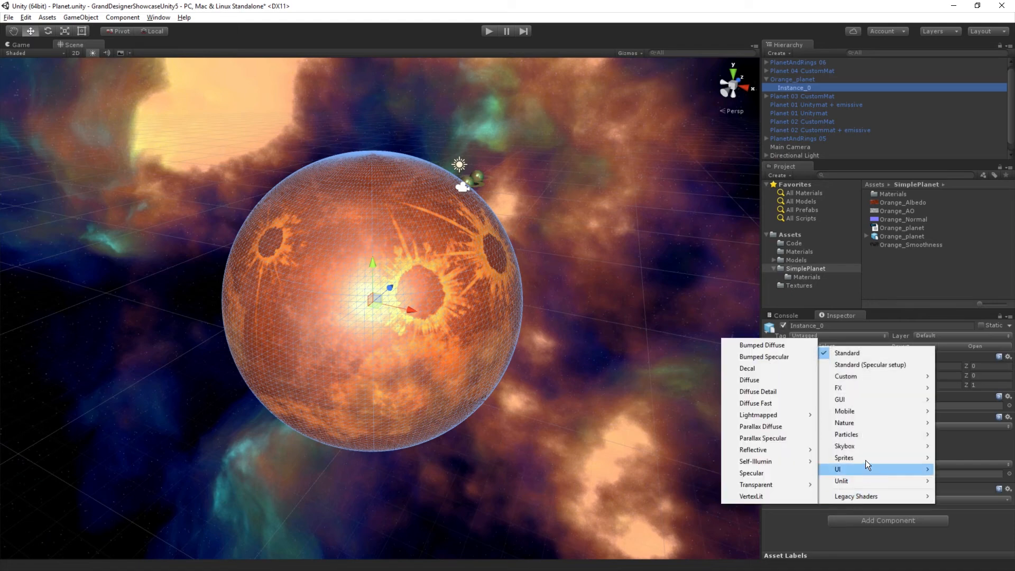
mouse_move(846, 380)
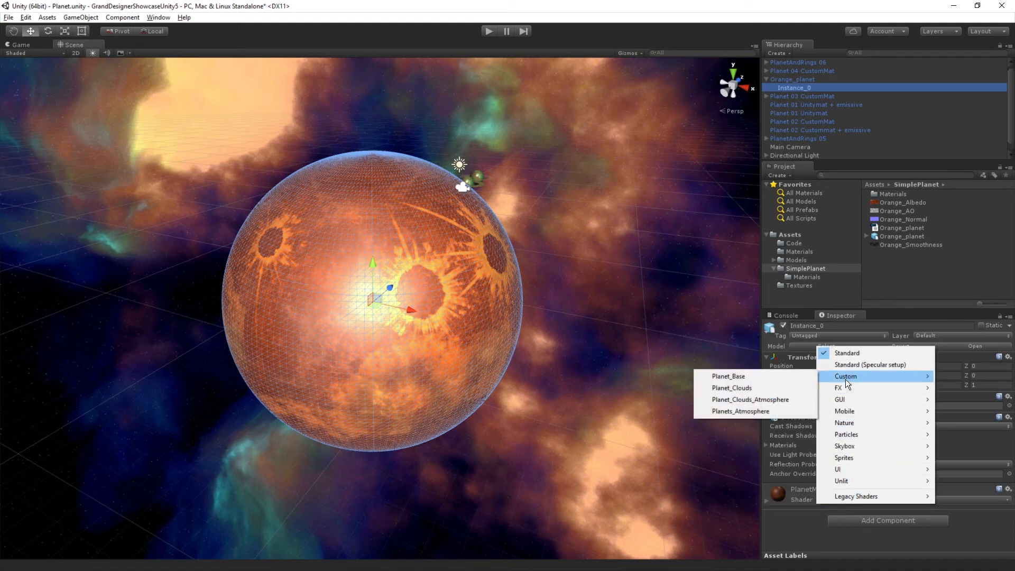
click(754, 377)
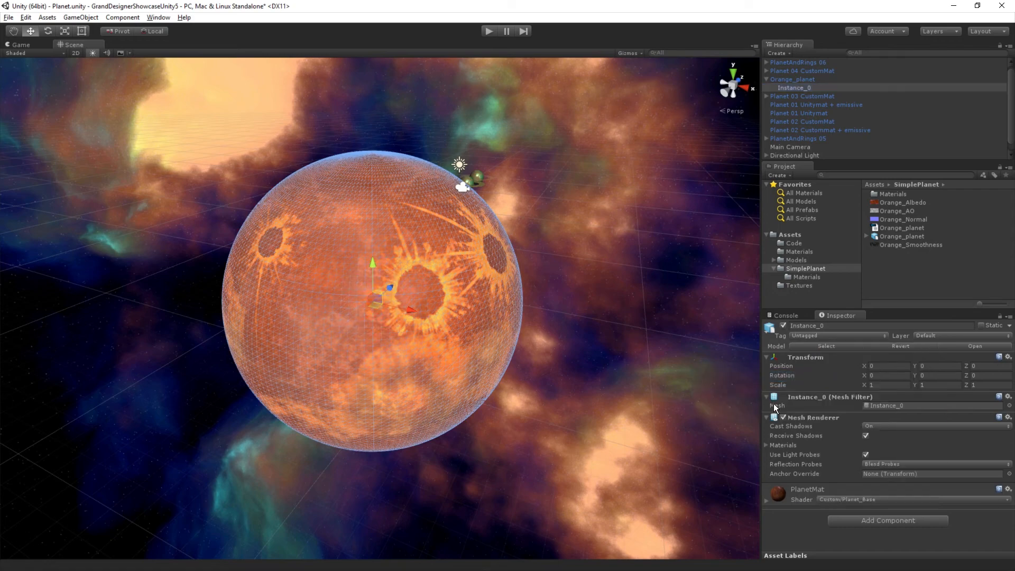
Step: Assign Orange_Smoothness as the Glossiness map, Orange_Normal as the Normal Map and Orange_AO as the AO Map of PlanetMat
click(770, 502)
scroll(874, 404, down, 5)
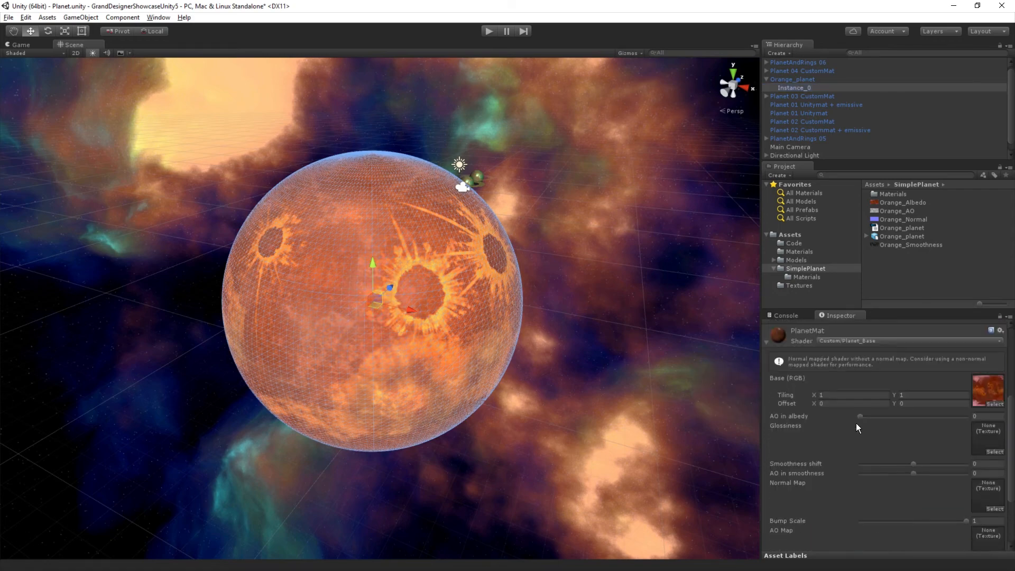
drag(897, 311, 890, 261)
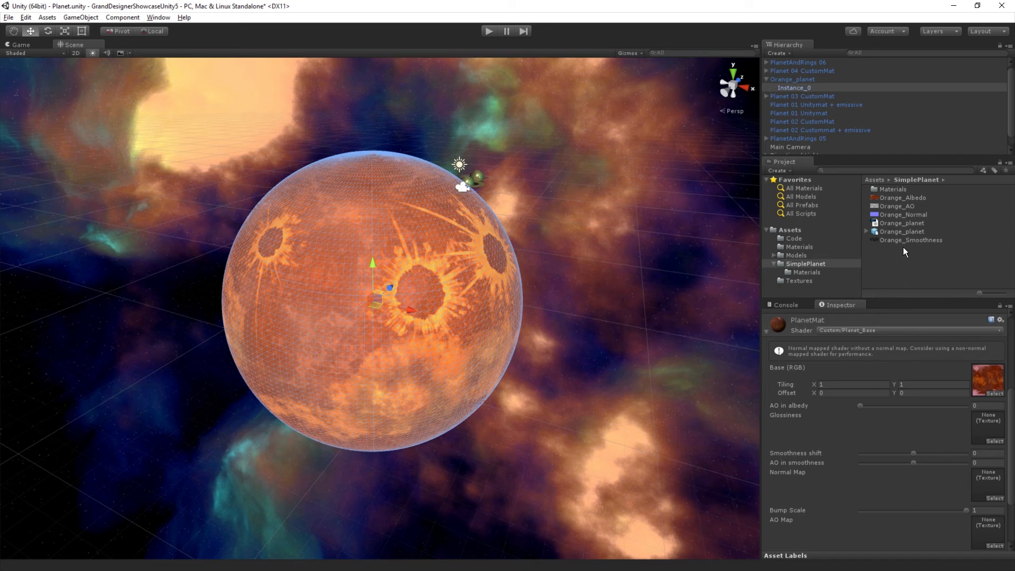
mouse_move(897, 240)
mouse_down()
mouse_move(892, 373)
mouse_move(1003, 457)
mouse_move(993, 438)
mouse_up()
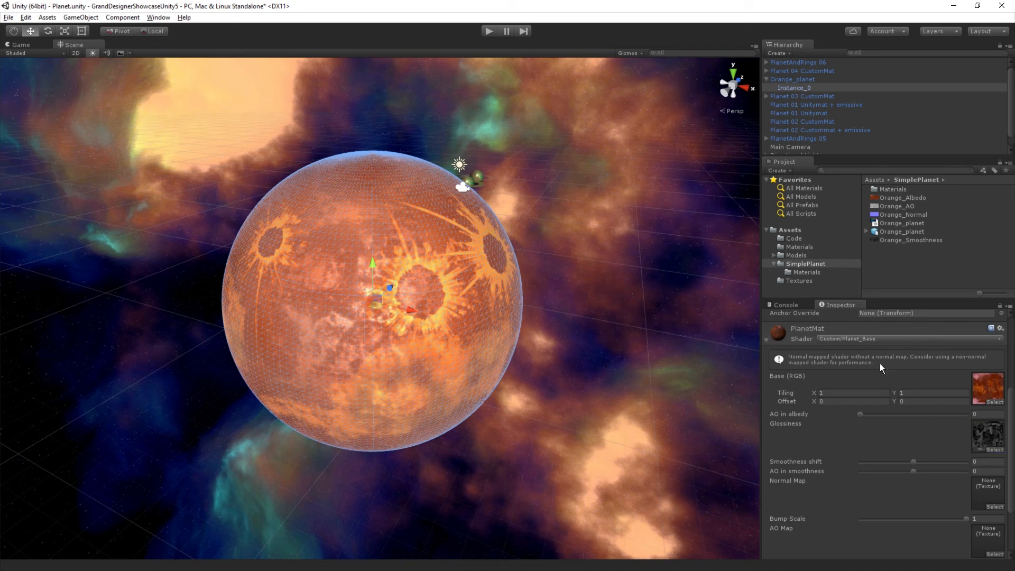
drag(897, 215, 990, 498)
drag(896, 208, 985, 523)
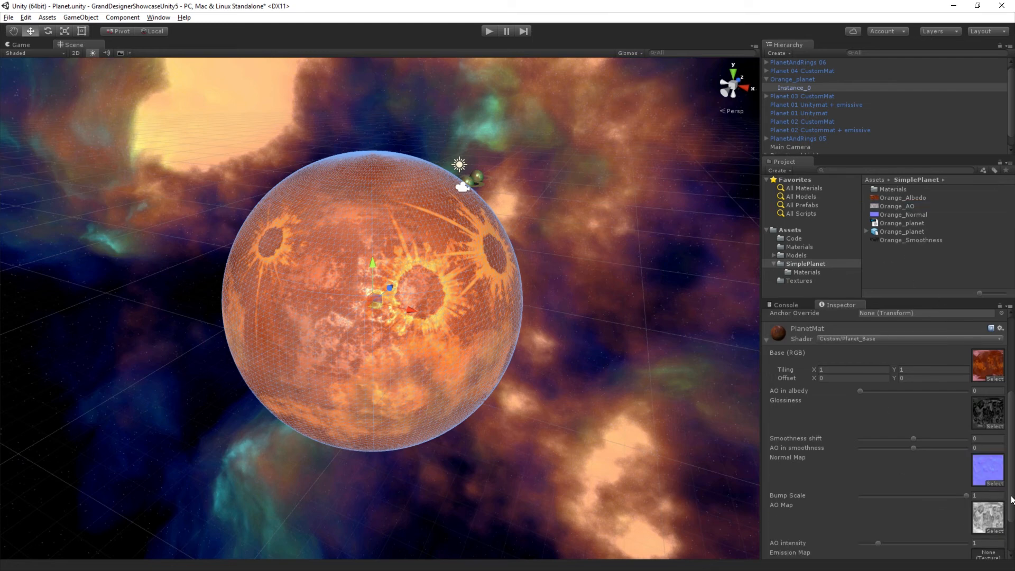
Step: Set the AO in albedo amount of PlanetMat to about 0.189
scroll(1002, 524, down, 3)
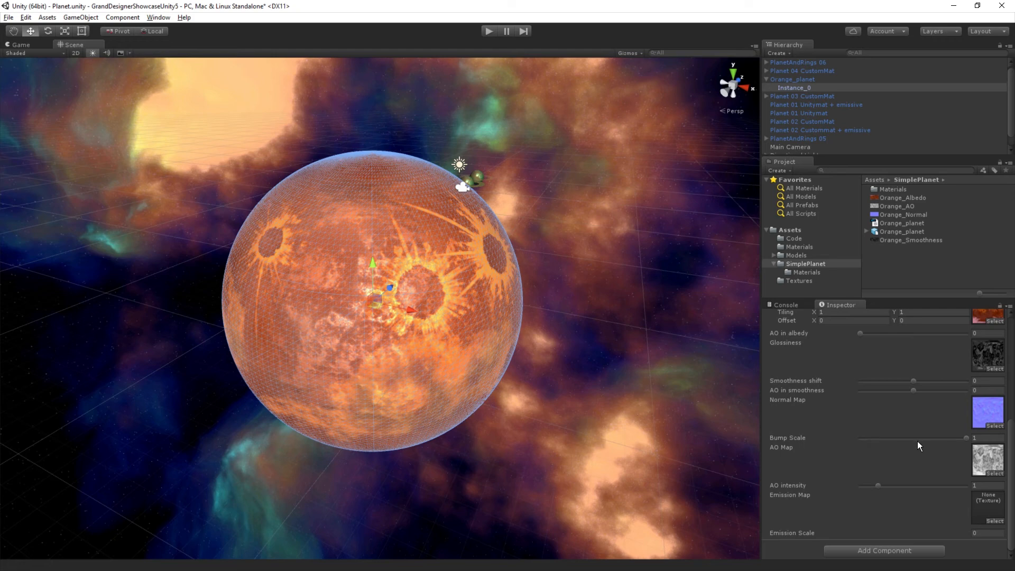
scroll(919, 441, up, 6)
scroll(916, 433, down, 3)
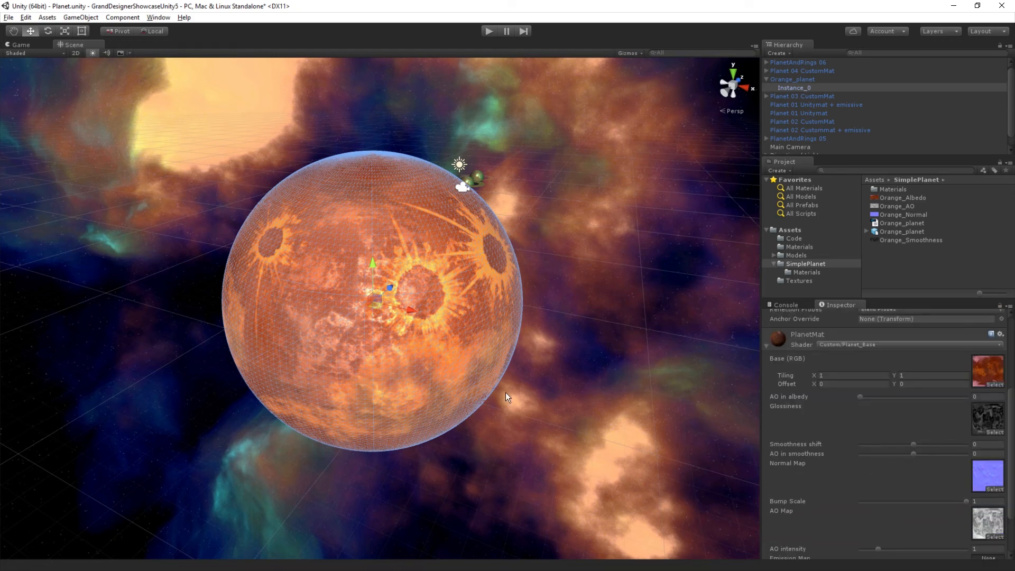
scroll(430, 329, up, 5)
middle_drag(437, 328, 455, 303)
scroll(454, 307, down, 4)
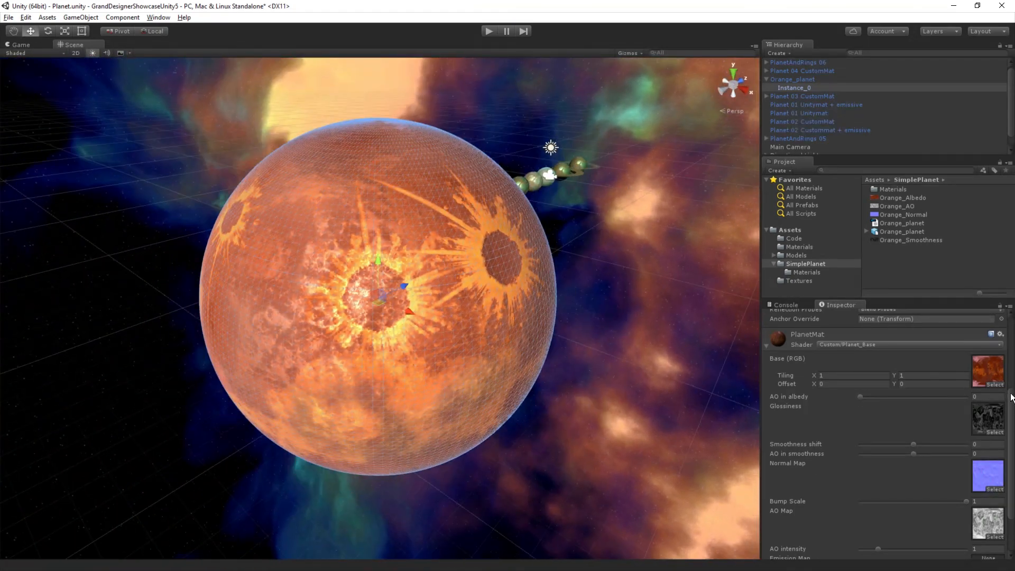
mouse_move(863, 397)
mouse_down()
mouse_move(951, 402)
mouse_move(874, 400)
mouse_up()
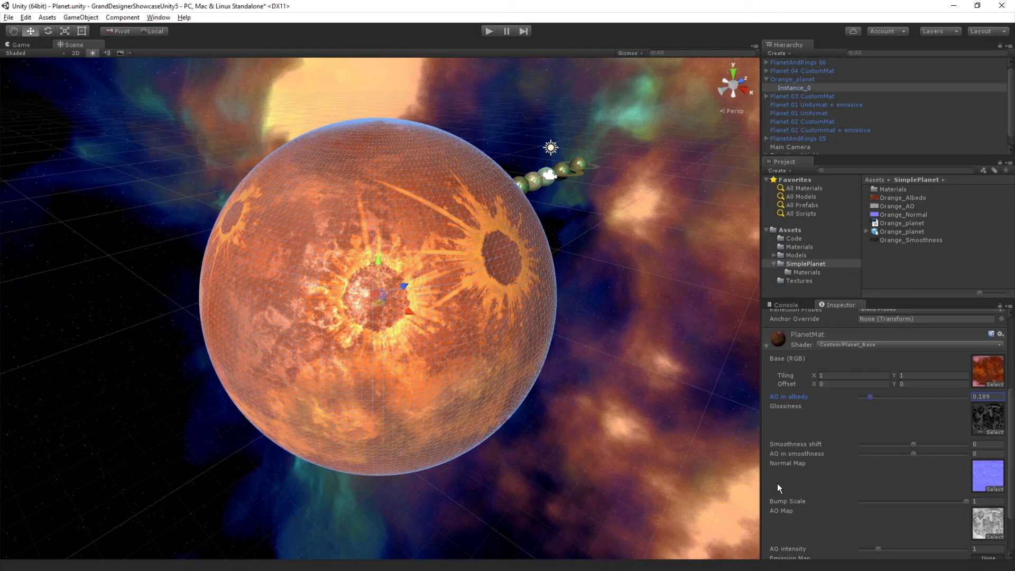
Step: Set PlanetMat's Smoothness shift to about -0.026 and AO in smoothness to about -0.02, with Bump Scale at 1
alt+drag(414, 370, 419, 315)
scroll(431, 358, up, 1)
scroll(421, 315, up, 5)
middle_drag(421, 316, 472, 355)
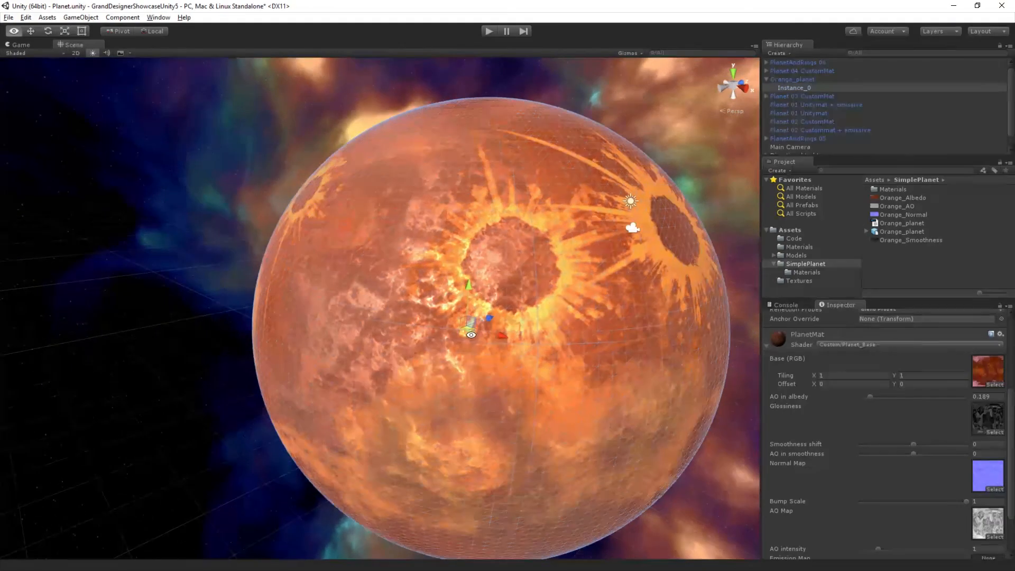
mouse_move(914, 445)
mouse_down()
mouse_move(944, 447)
mouse_move(869, 444)
mouse_move(943, 458)
mouse_move(910, 445)
mouse_up()
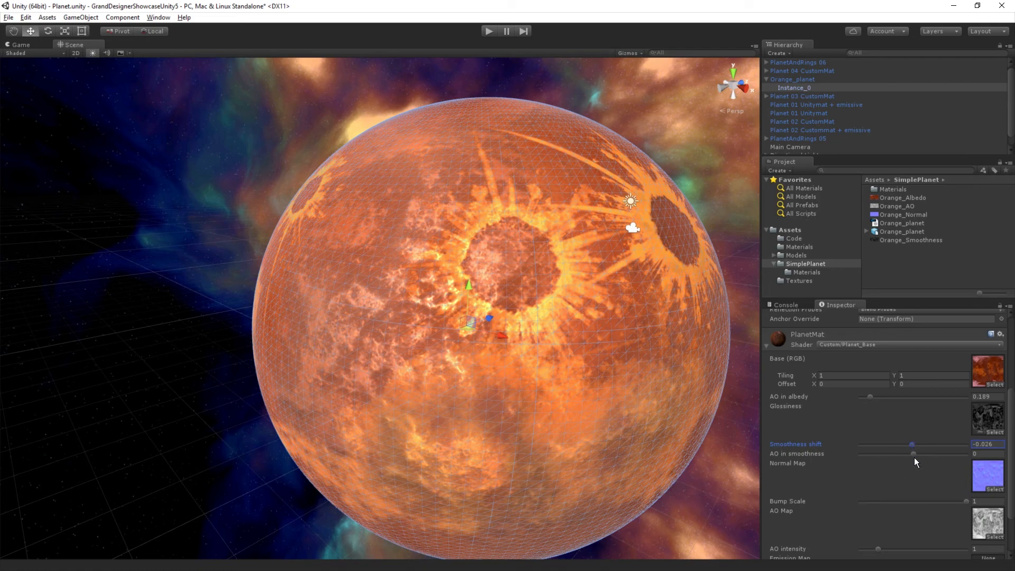
mouse_move(914, 455)
mouse_down()
mouse_move(890, 449)
mouse_move(960, 450)
mouse_move(915, 457)
mouse_up()
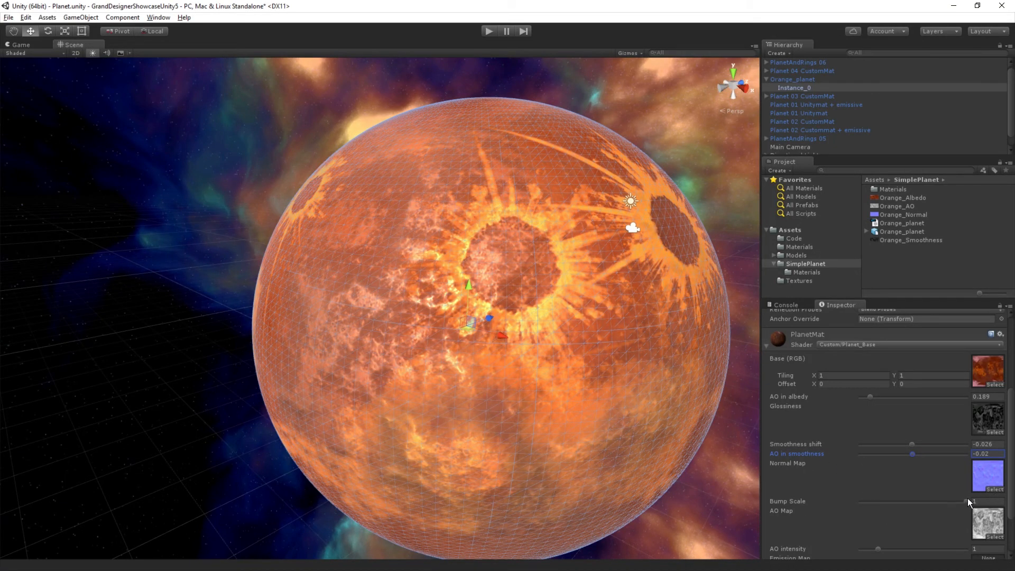
mouse_move(969, 501)
mouse_down()
mouse_move(814, 505)
mouse_move(1004, 499)
mouse_move(655, 500)
mouse_move(1014, 492)
mouse_up()
drag(1011, 417, 1009, 473)
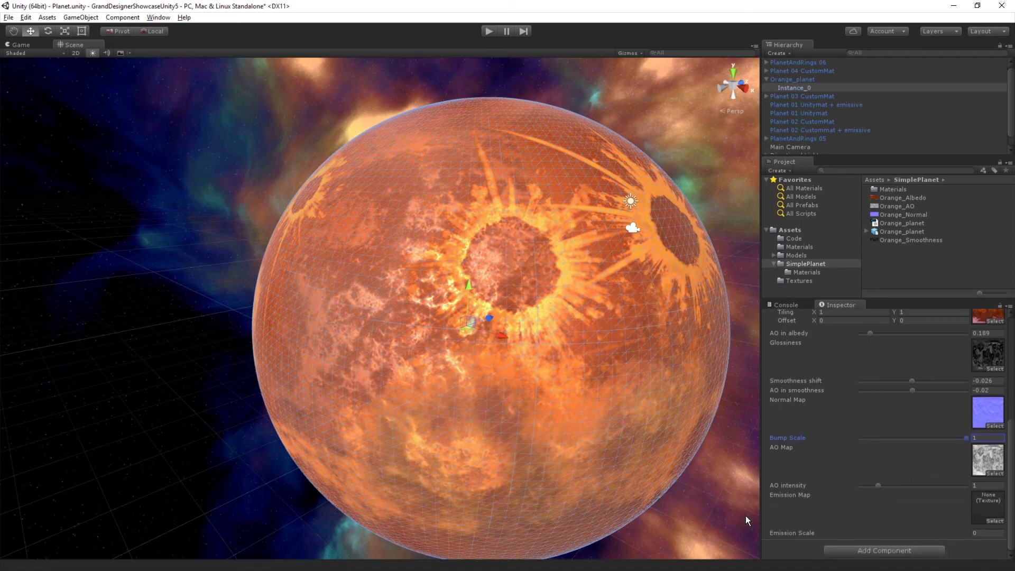
Step: Increase the AO intensity of PlanetMat on the orange planet
mouse_move(876, 487)
mouse_down()
mouse_move(949, 484)
mouse_move(910, 487)
mouse_up()
scroll(916, 425, up, 5)
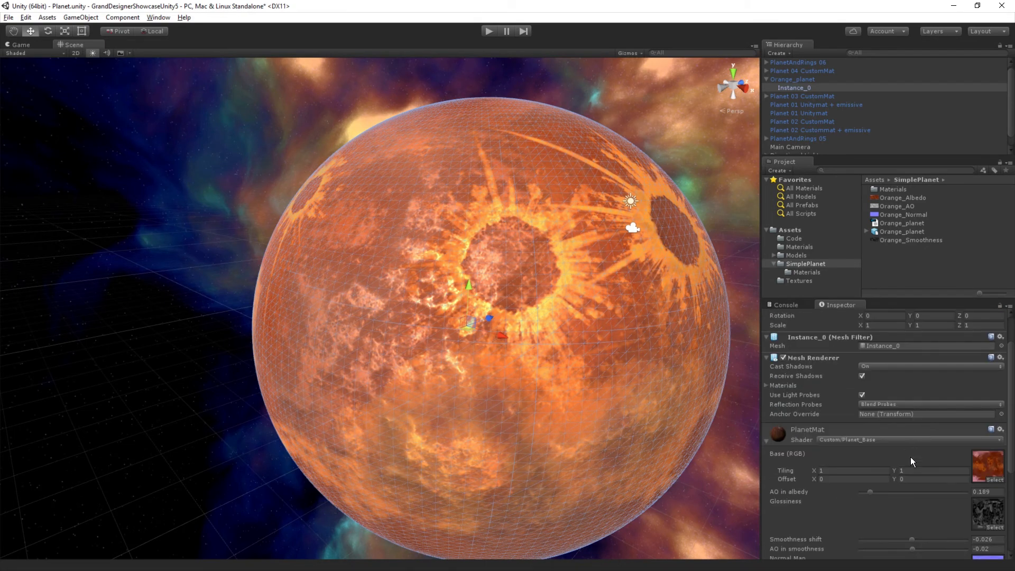
scroll(911, 457, down, 1)
scroll(699, 367, down, 3)
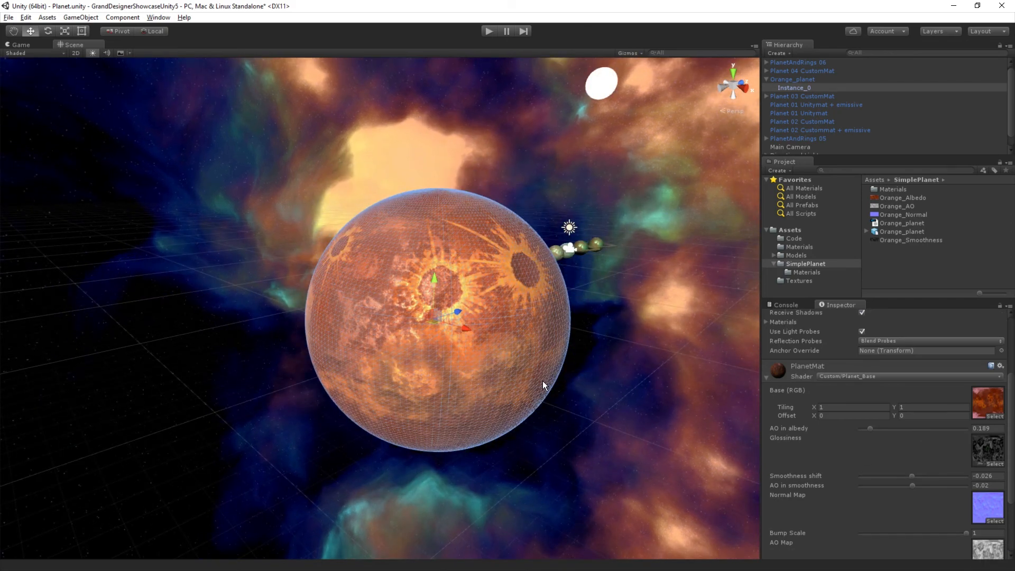
Step: Examine the orange planet without its wireframe, and compare the showcase planets lined up in the scene
click(256, 182)
alt+drag(328, 310, 372, 330)
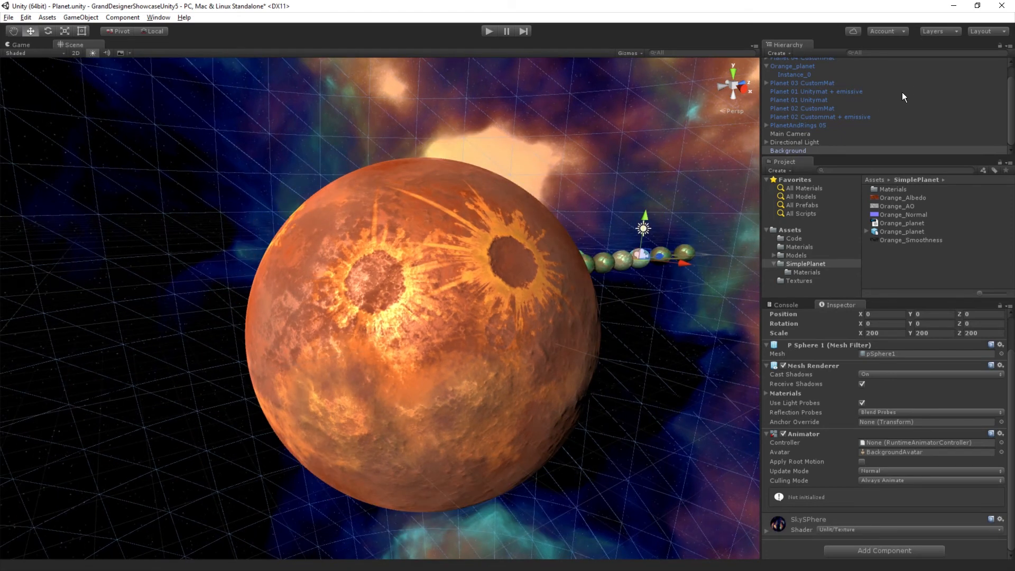
scroll(900, 104, up, 1)
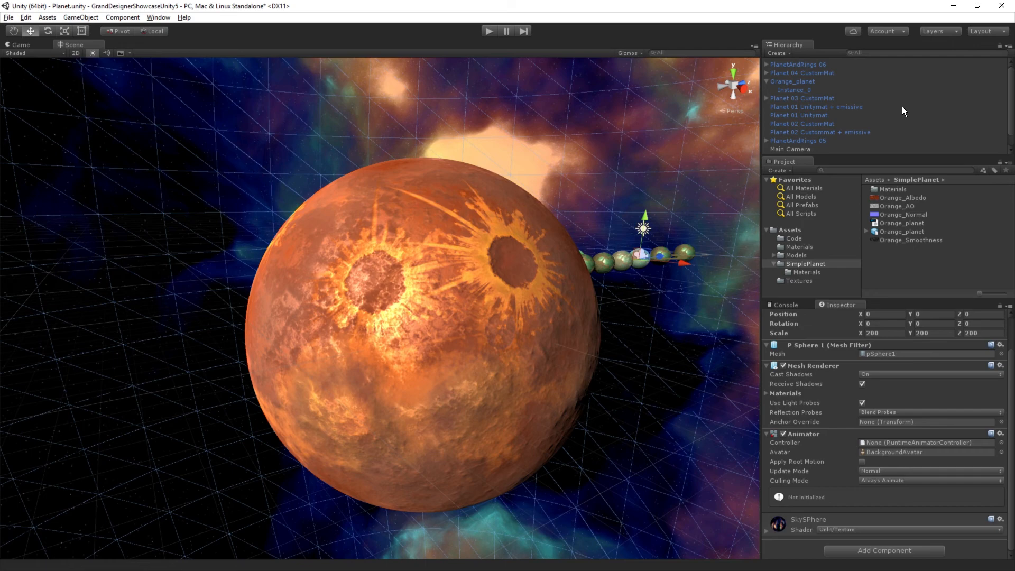
scroll(661, 293, up, 3)
scroll(667, 293, down, 3)
middle_drag(669, 294, 595, 363)
alt+drag(596, 363, 554, 378)
middle_drag(553, 378, 498, 315)
scroll(418, 297, up, 8)
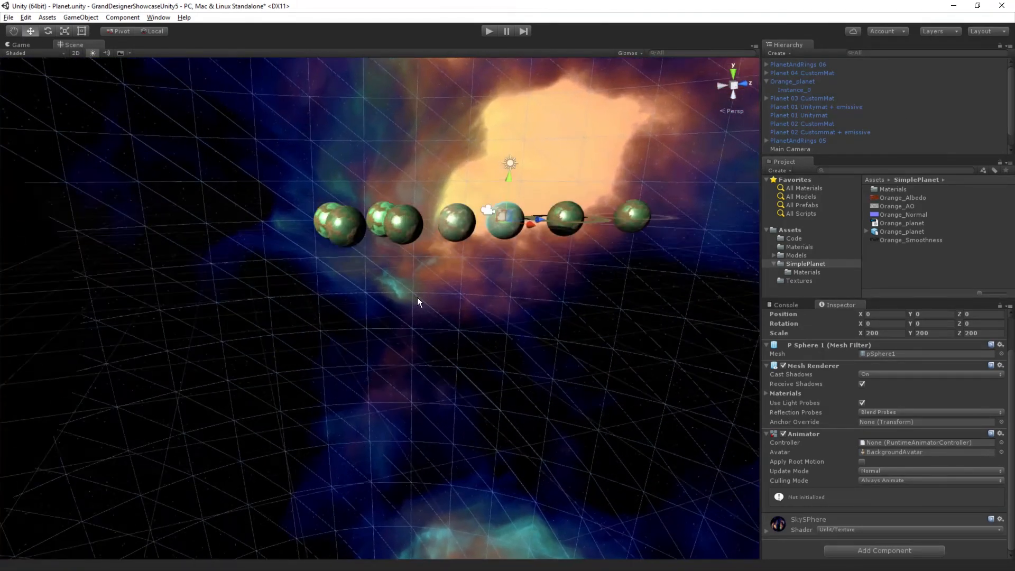
middle_drag(478, 212, 424, 283)
scroll(425, 291, up, 5)
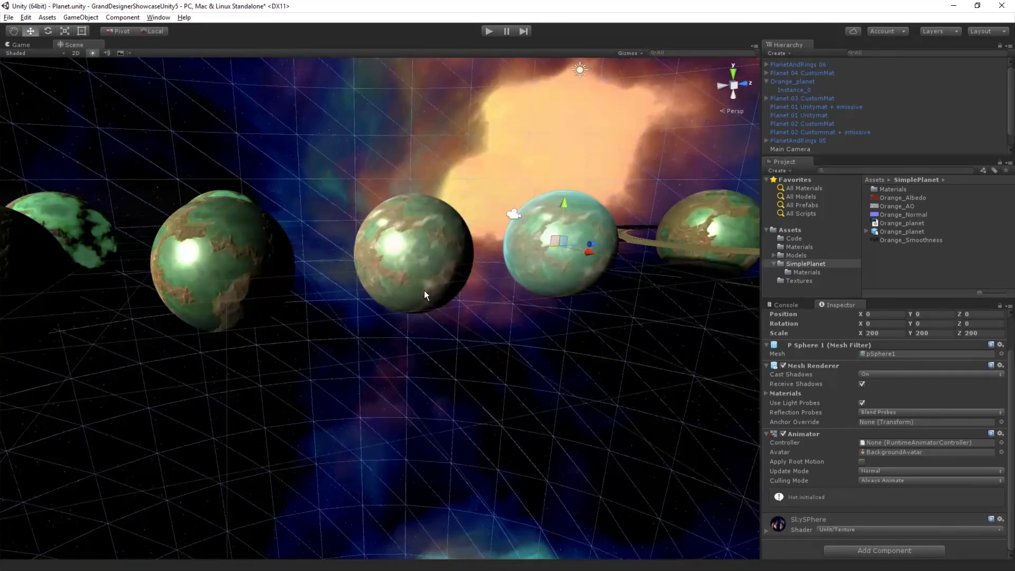
middle_drag(302, 329, 394, 353)
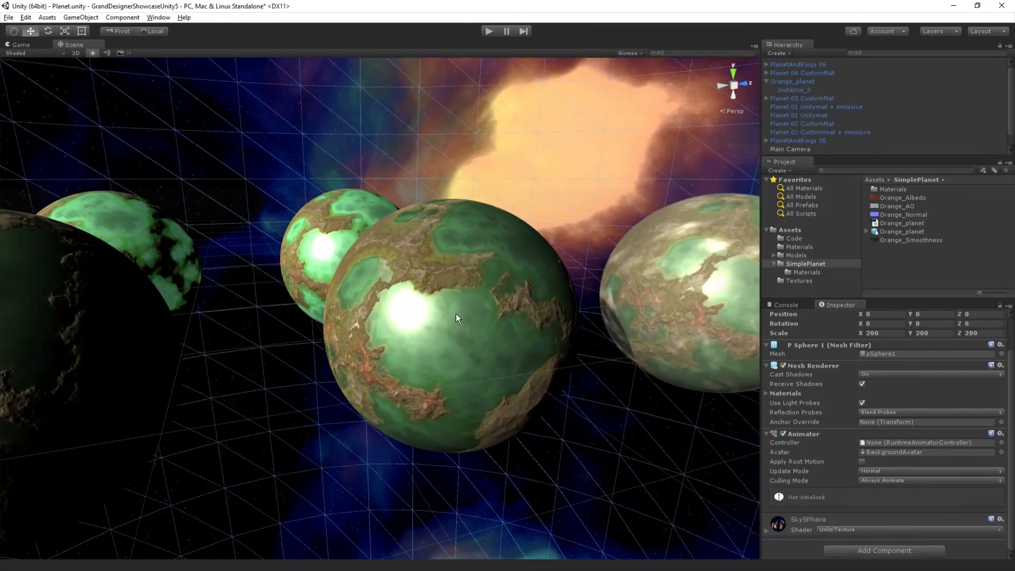
scroll(463, 298, up, 4)
middle_drag(566, 291, 386, 307)
scroll(512, 277, up, 4)
middle_drag(512, 278, 398, 302)
Step: Frame Planet 04 CustomMat, expand it in the object tree and select its CloudsAtmosphere child
click(398, 302)
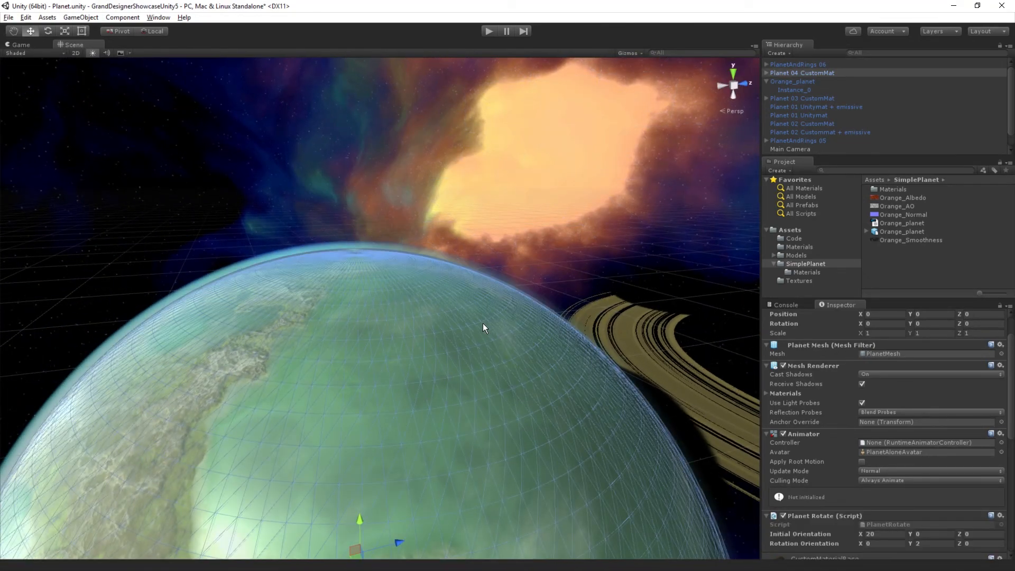
key(f)
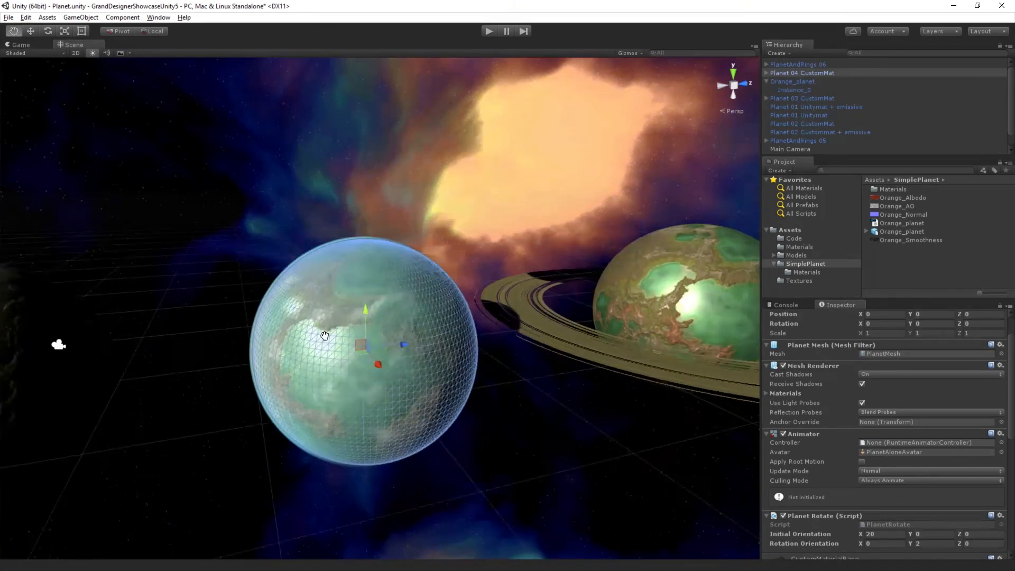
scroll(402, 302, up, 2)
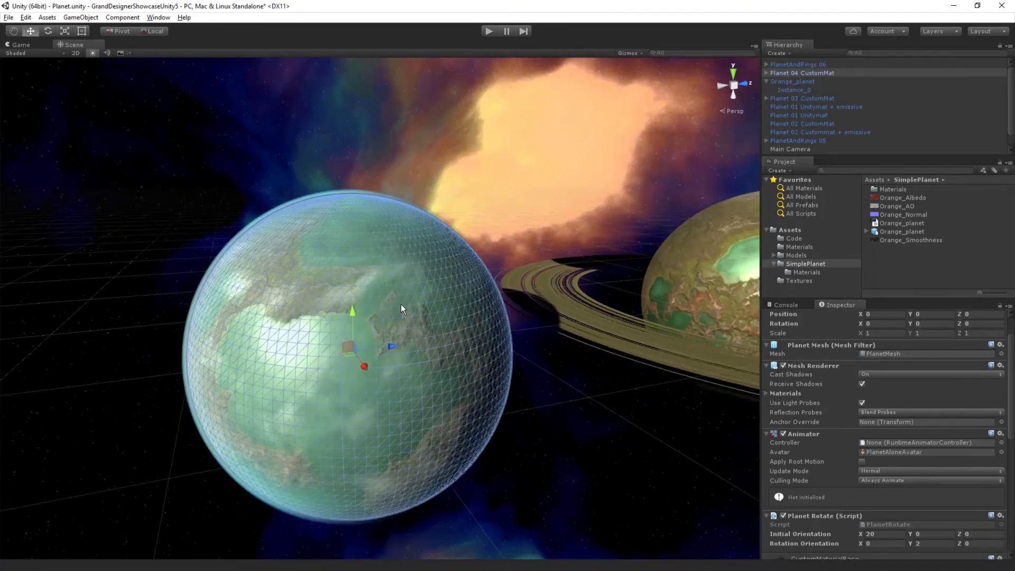
click(767, 73)
click(808, 81)
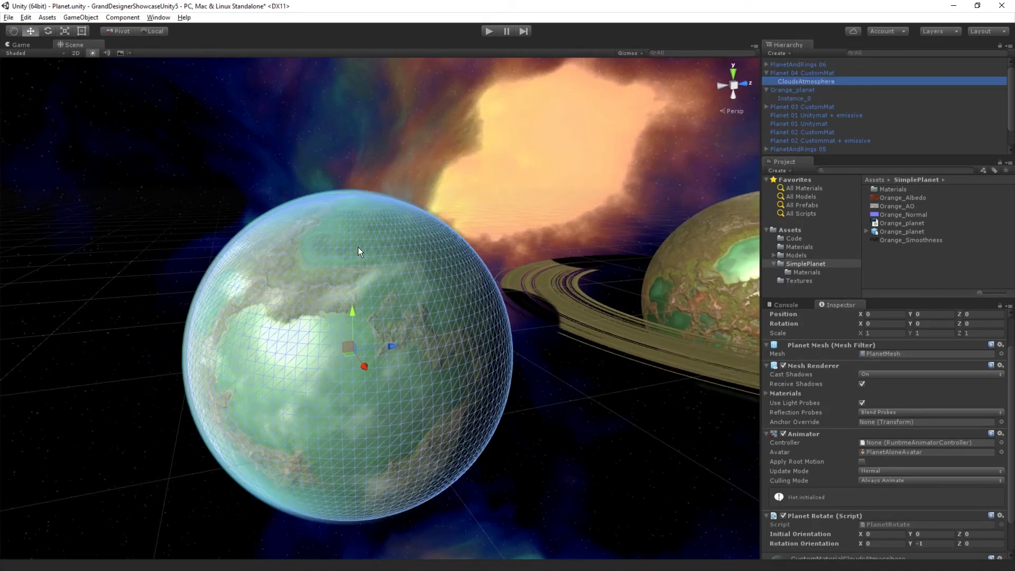
scroll(358, 247, down, 3)
middle_drag(346, 331, 373, 362)
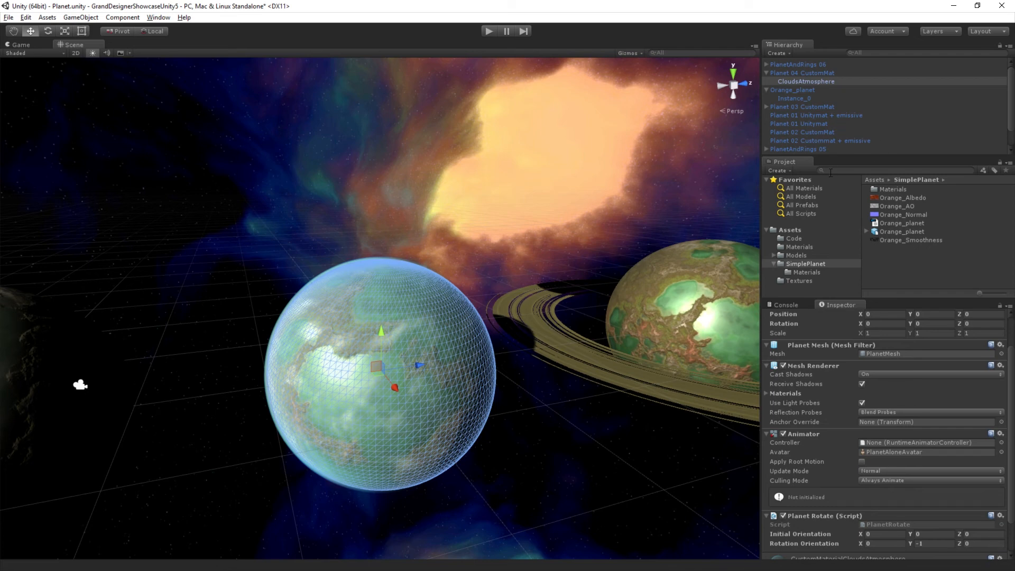
Step: Duplicate the CloudsAtmosphere object of Planet 04 CustomMat and parent the copy to Instance_0 of Orange_planet
drag(845, 157, 852, 310)
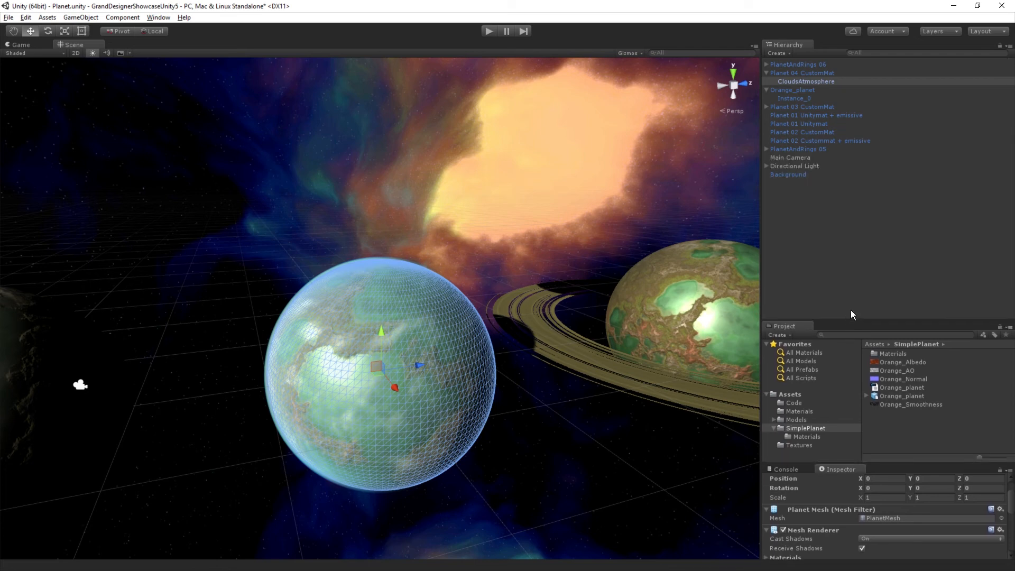
scroll(466, 319, down, 5)
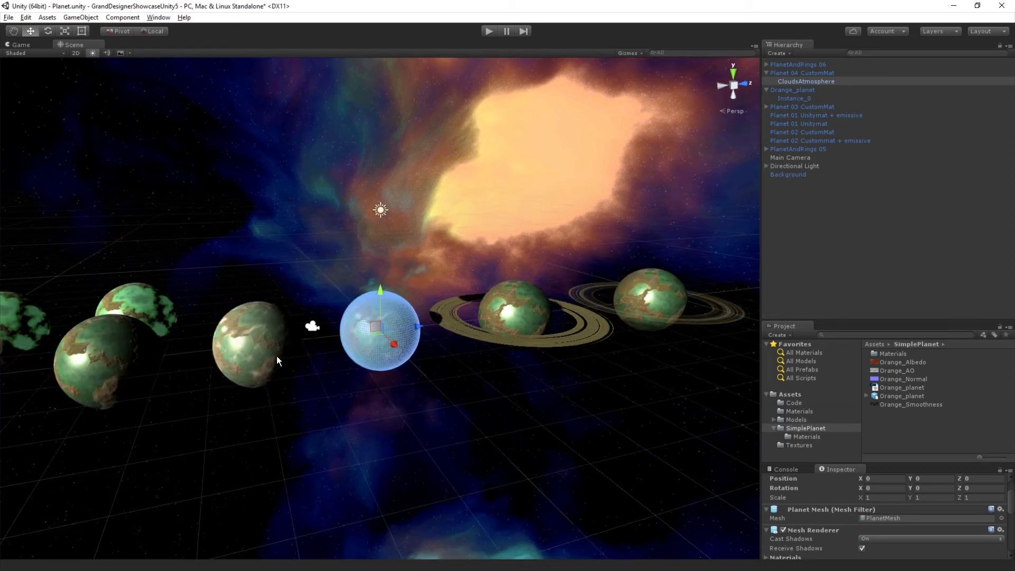
scroll(277, 357, down, 10)
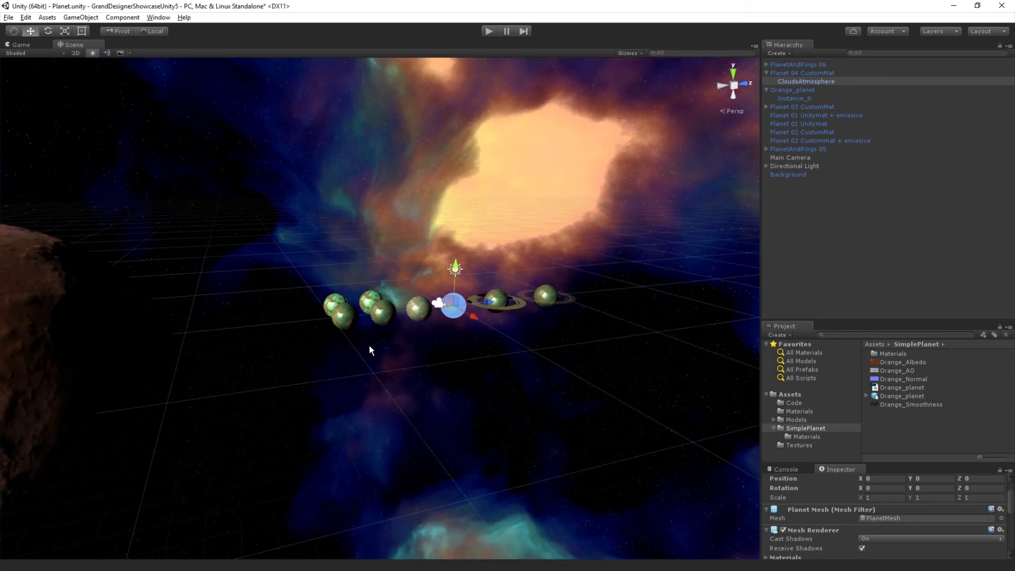
scroll(369, 350, down, 6)
click(164, 353)
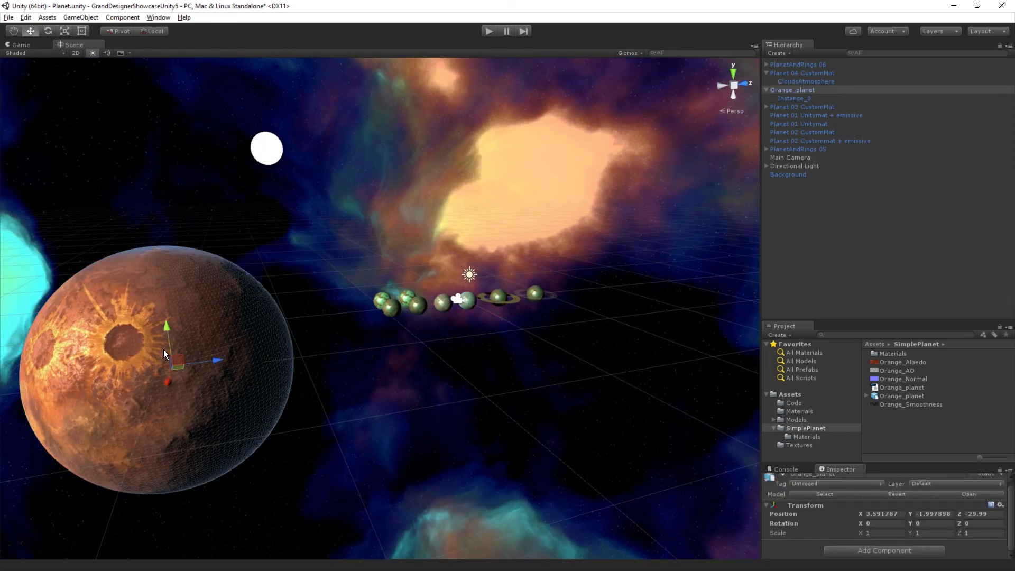
click(801, 81)
key(ctrl+d)
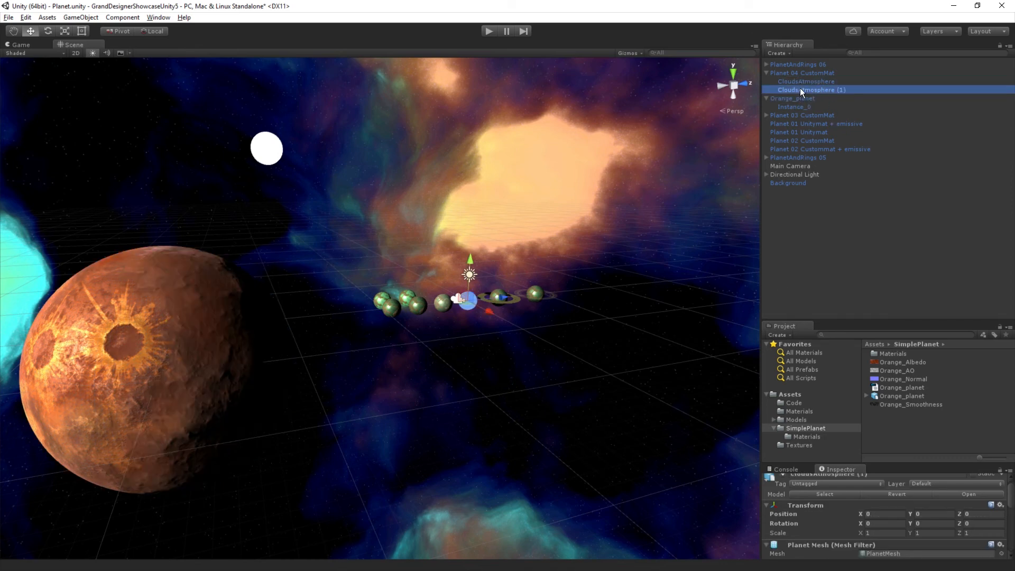
drag(801, 89, 793, 106)
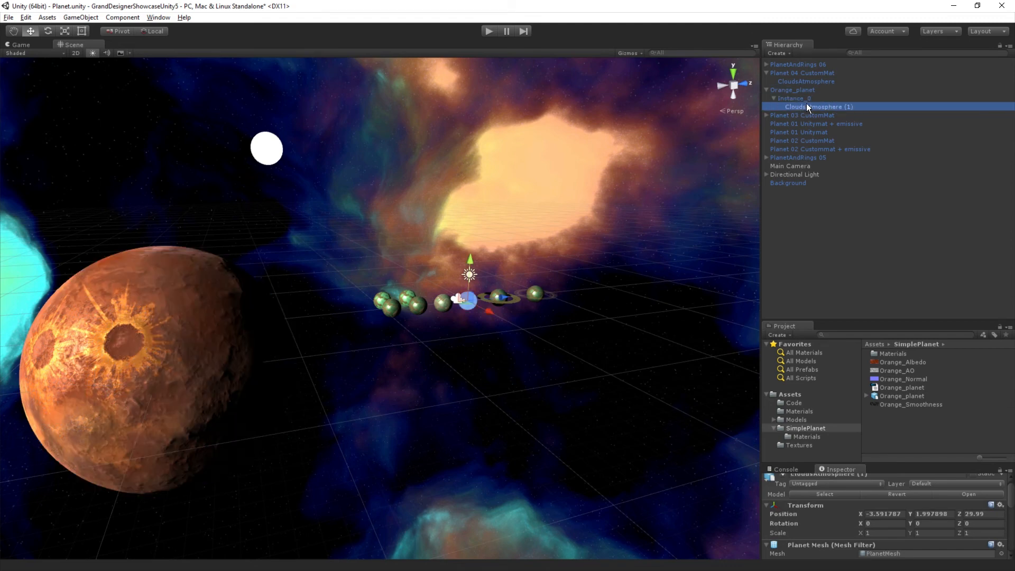
Step: Set the scale of the duplicated CloudsAtmosphere object to 10 in X, Y and Z
scroll(893, 511, down, 2)
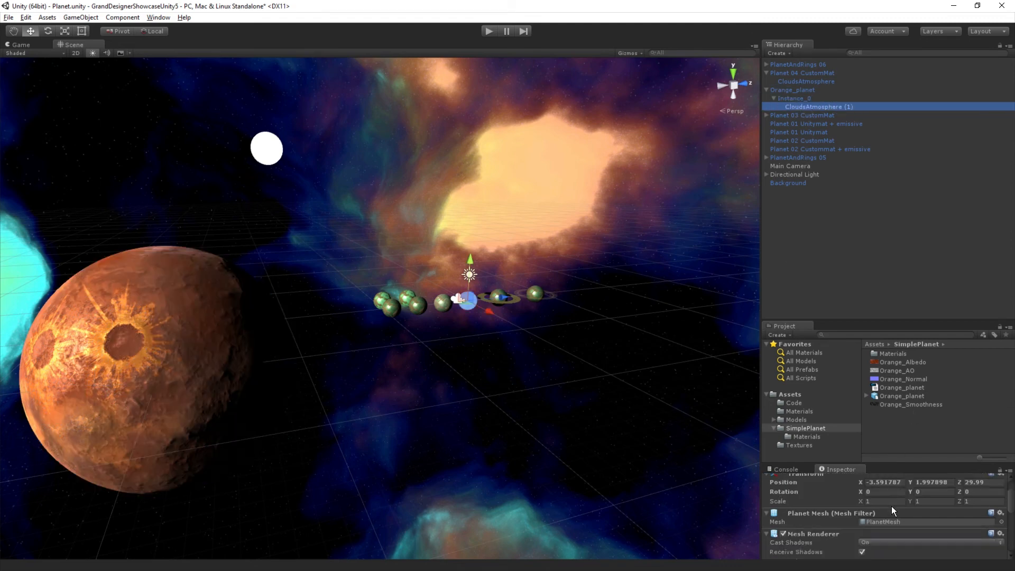
click(892, 501)
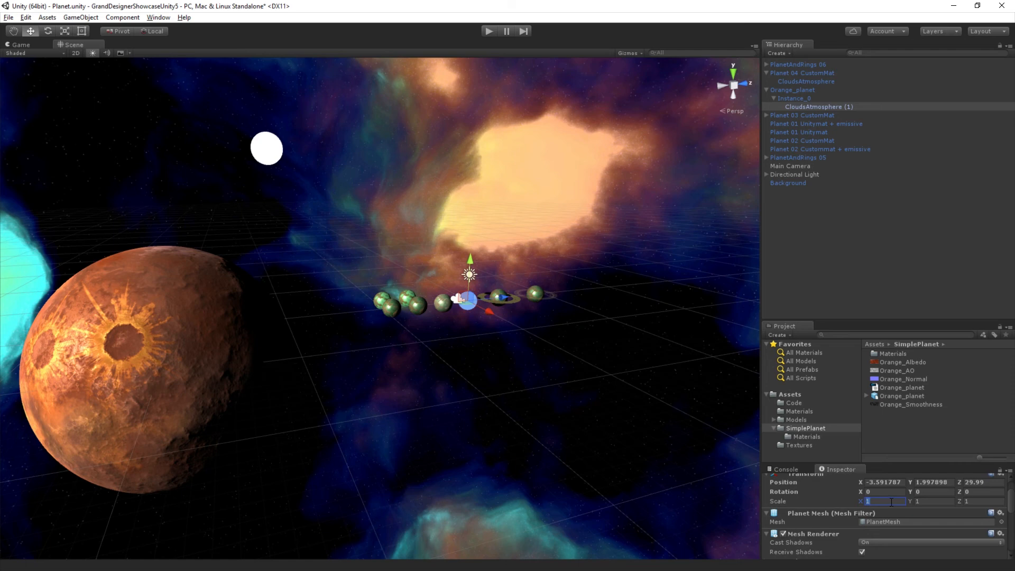
text(10)
key(Tab)
text(10)
key(Tab)
text(10)
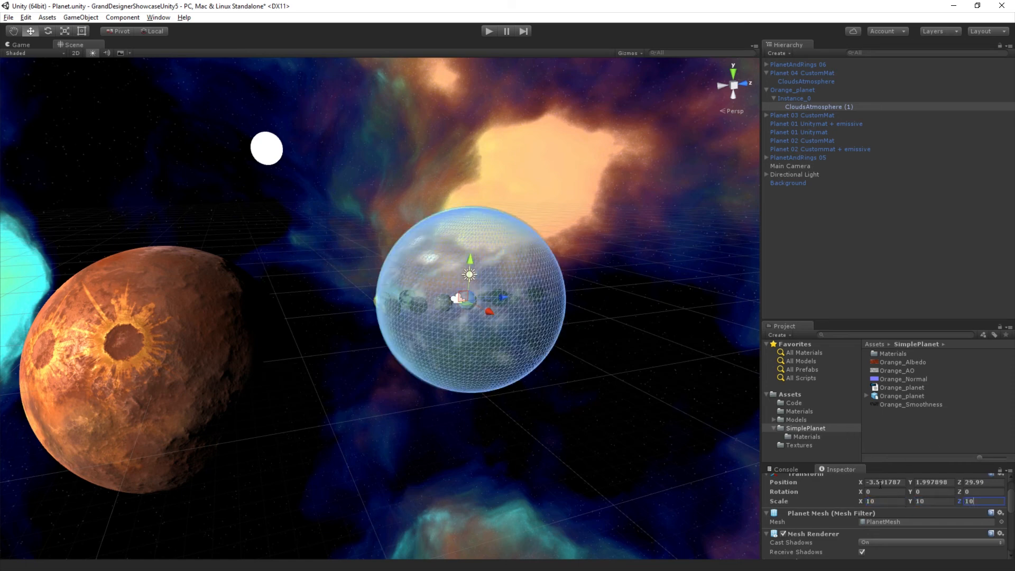
Step: Set the local position of the duplicated CloudsAtmosphere object to 0, 0, 0
key(Tab)
text(0)
key(Tab)
text(0)
key(Tab)
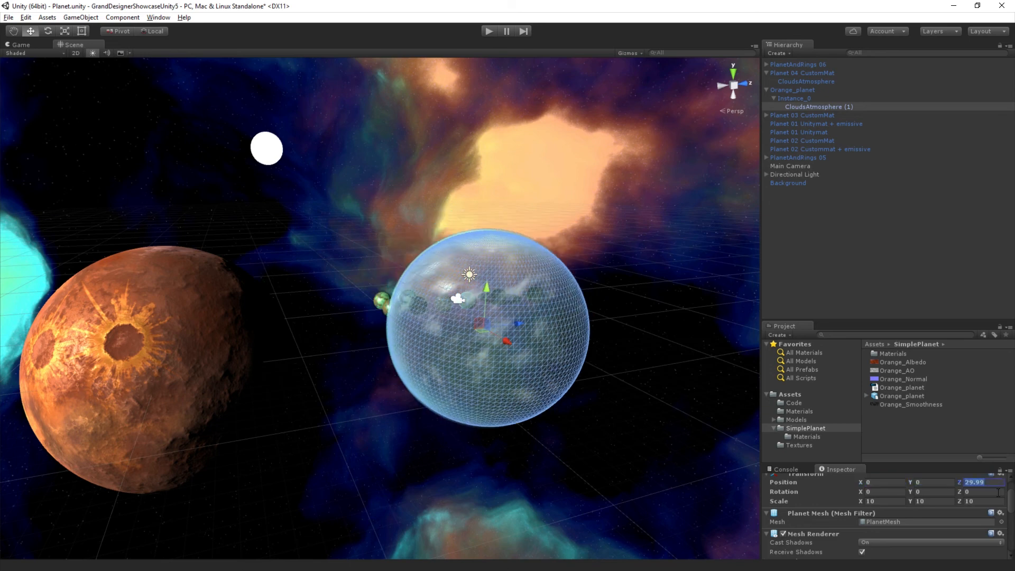
text(0)
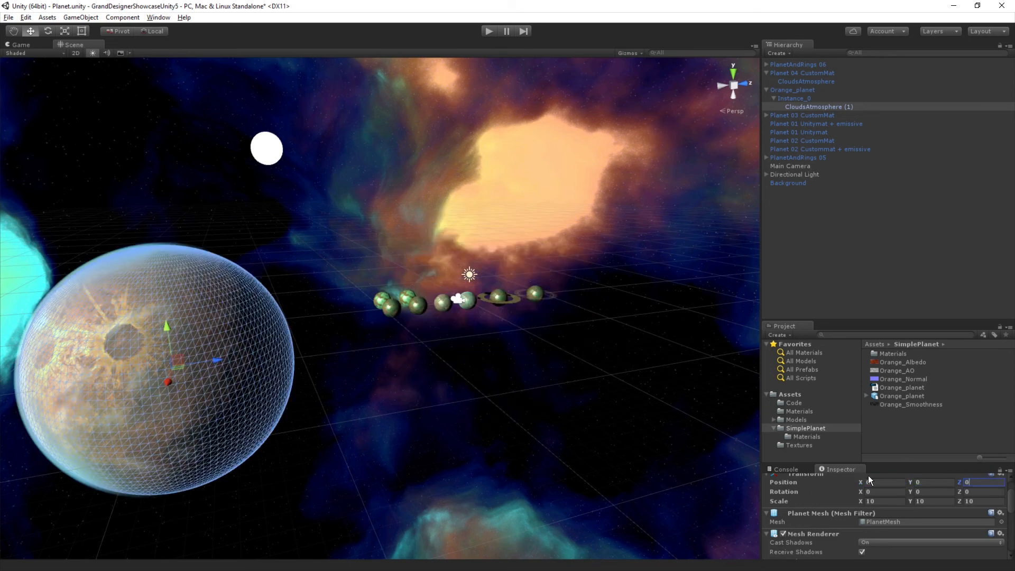
Step: Examine the cloud layer around the orange planet, along with its components and assigned material
scroll(276, 408, down, 4)
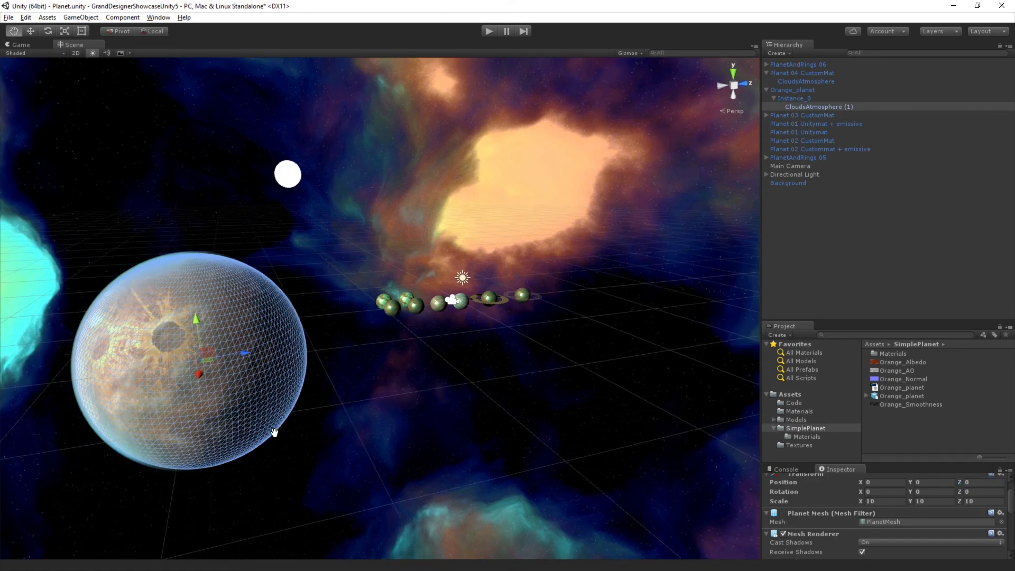
middle_drag(274, 429, 373, 401)
scroll(372, 401, up, 6)
scroll(368, 410, up, 4)
alt+drag(356, 424, 401, 422)
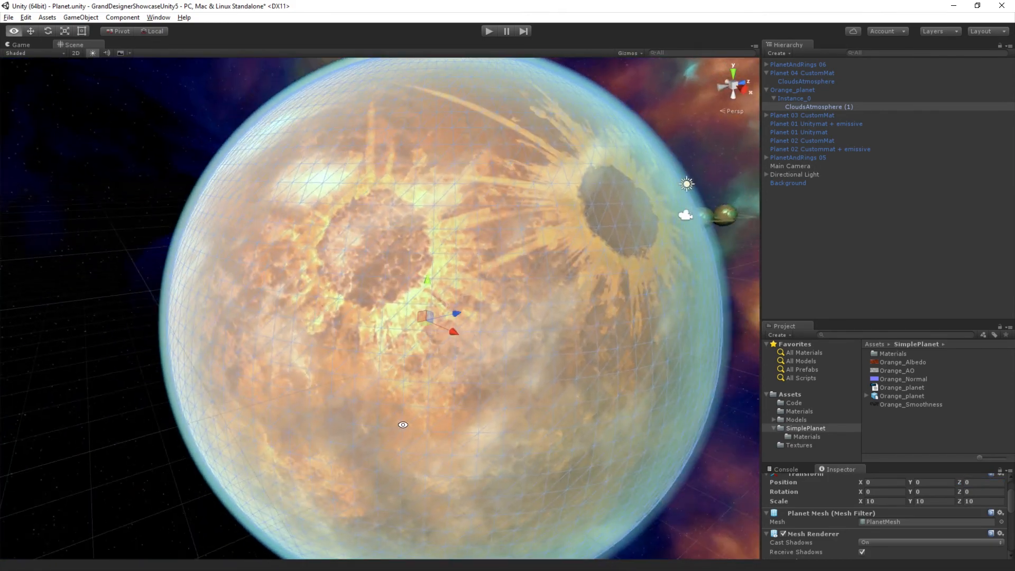
scroll(327, 179, down, 4)
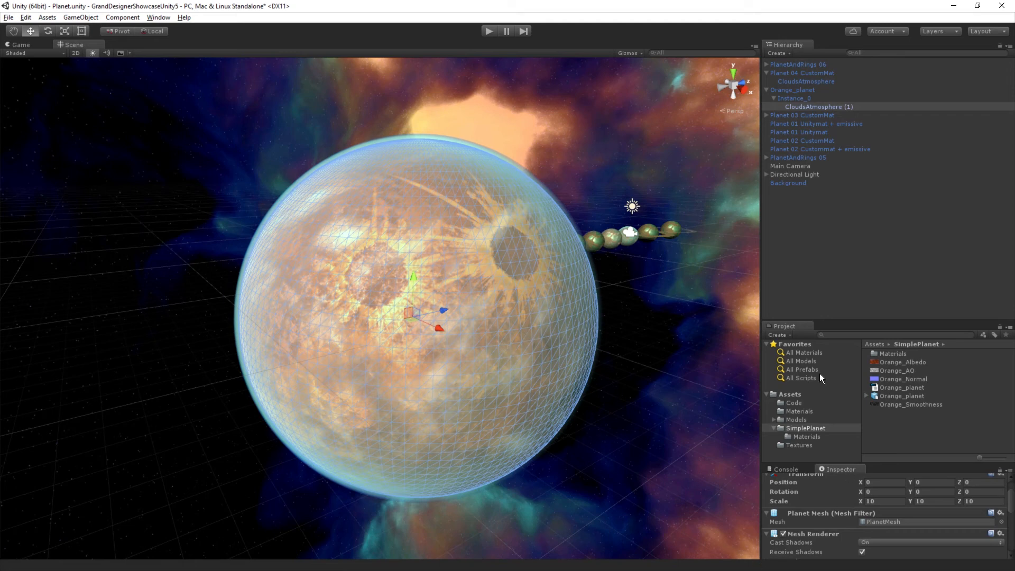
drag(865, 319, 865, 219)
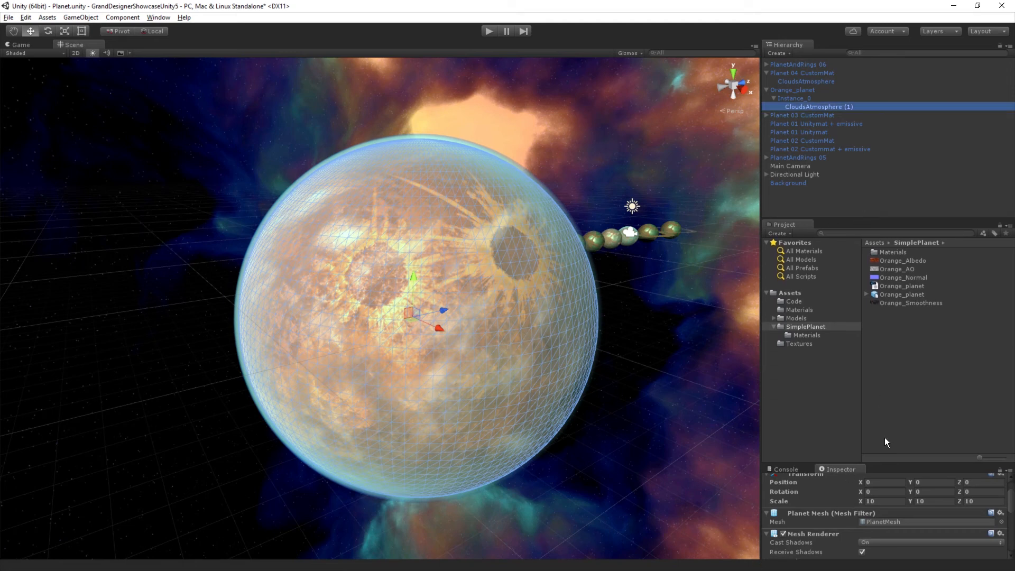
drag(866, 464, 876, 263)
scroll(897, 523, down, 2)
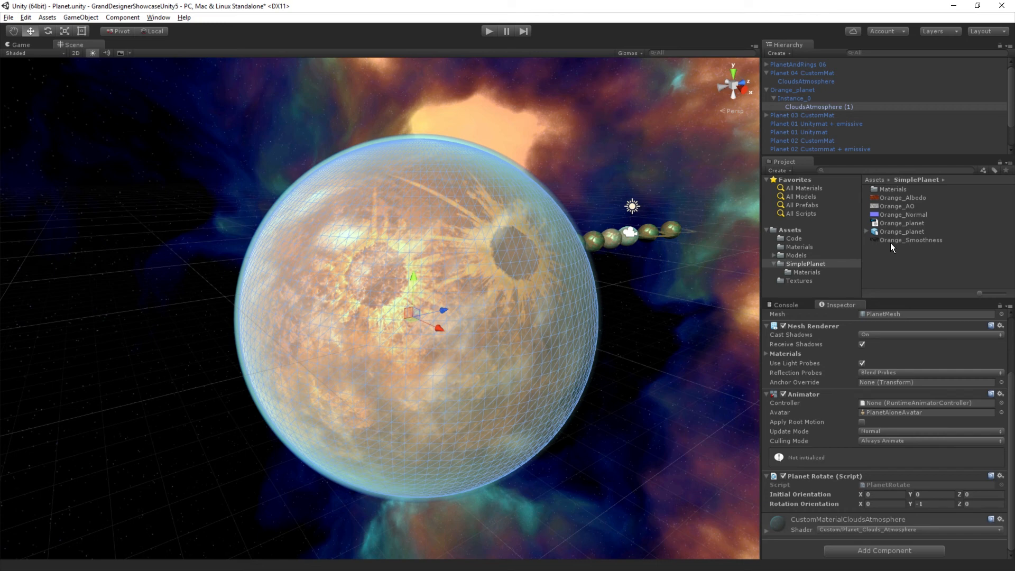
Step: Create a material named Atmosphere in the SimplePlanet folder
right_click(885, 256)
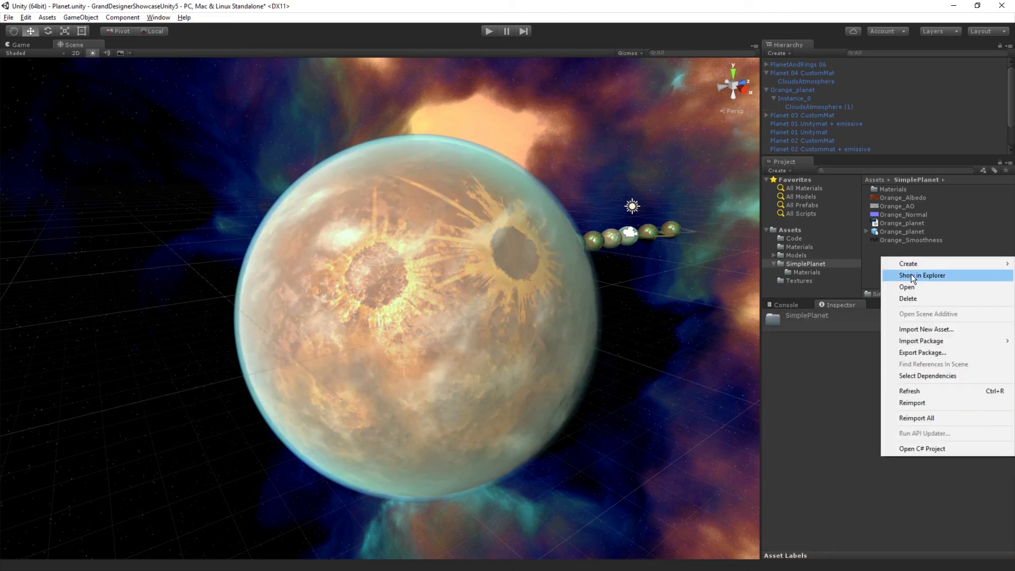
mouse_move(912, 264)
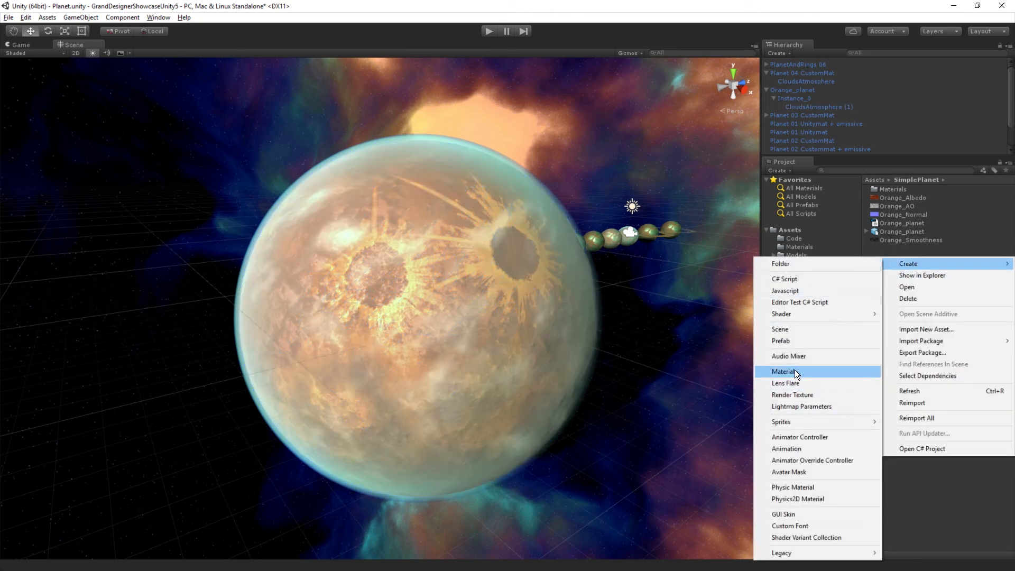
click(795, 371)
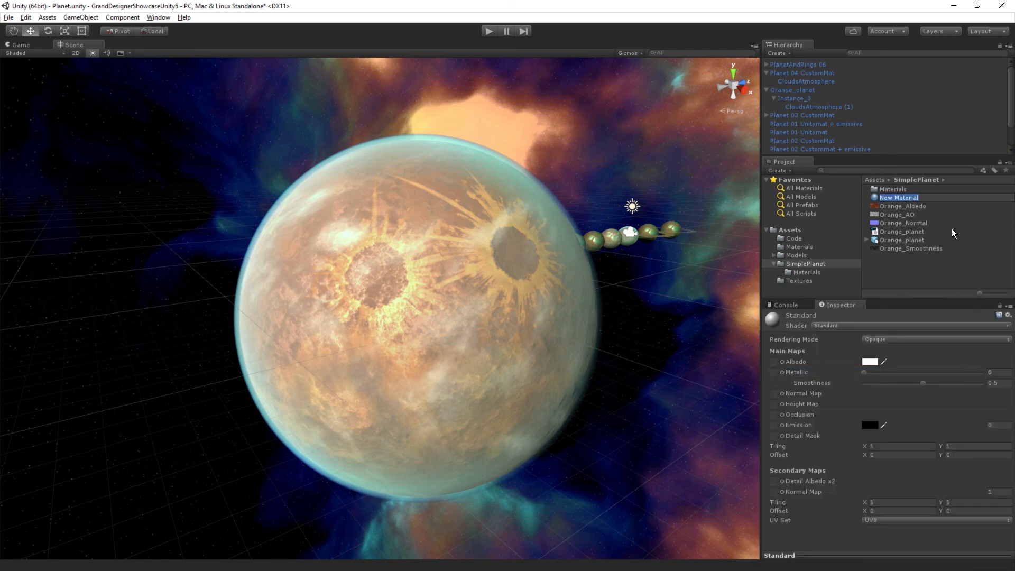
text(Atmosphere)
key(Return)
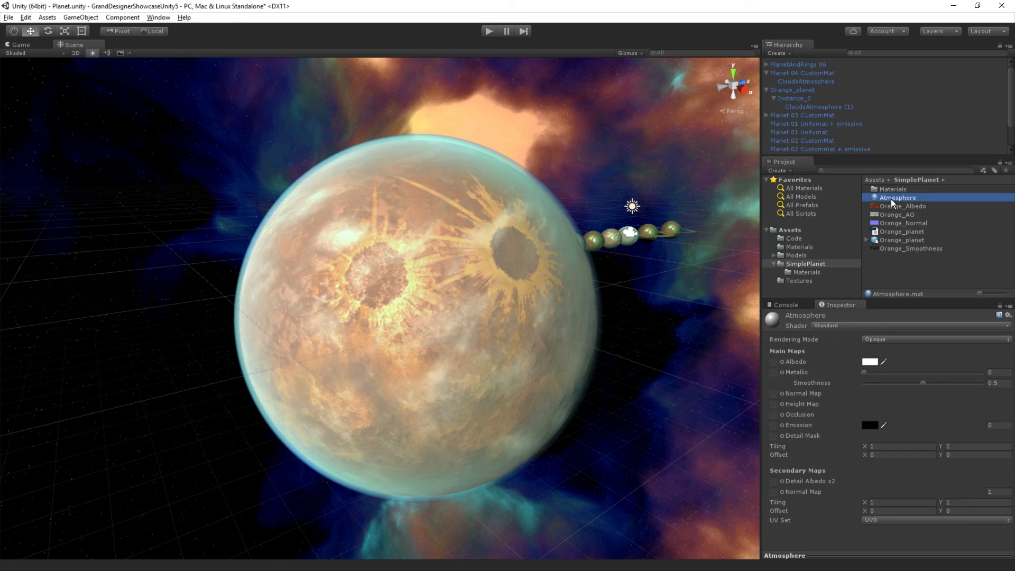
Step: Apply the Atmosphere material to the duplicated CloudsAtmosphere object under Instance_0, keeping the material selected for editing
drag(893, 199, 819, 94)
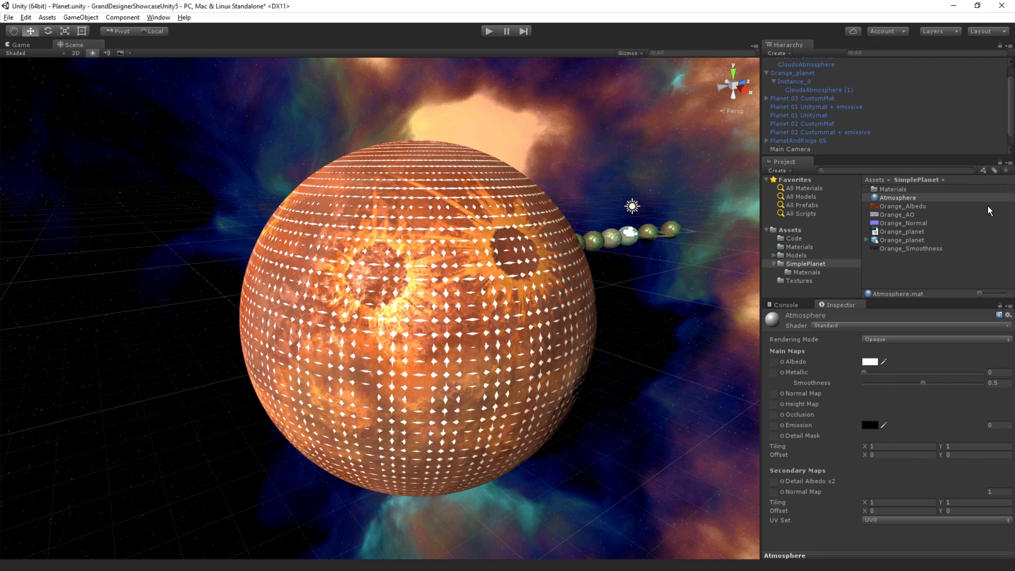
click(898, 198)
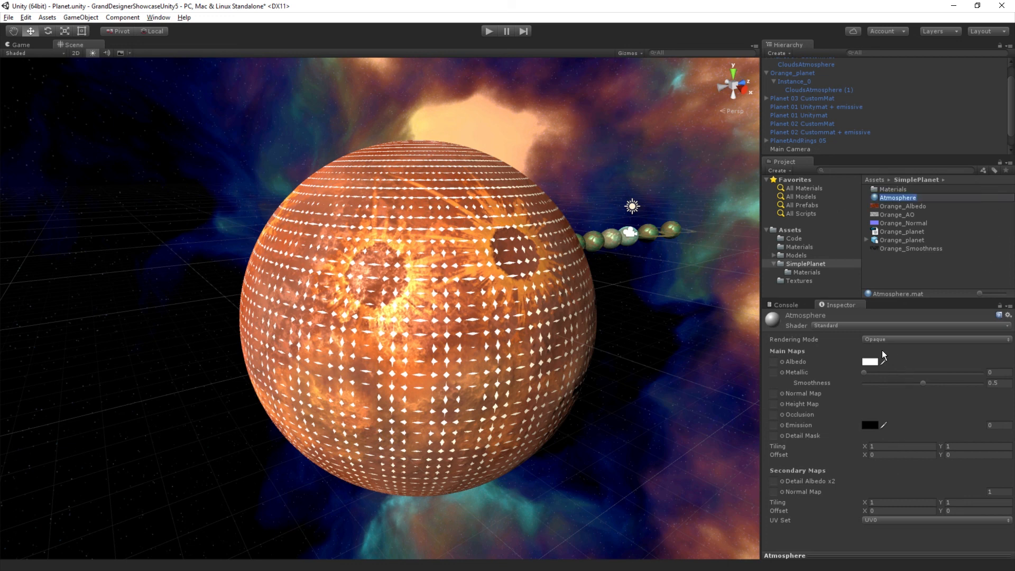
click(898, 205)
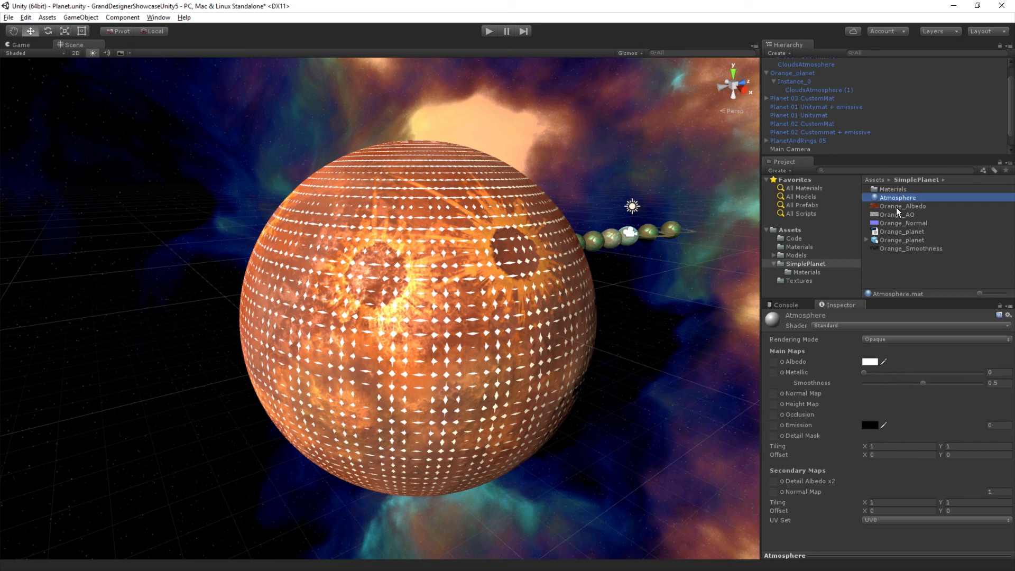
Step: Switch the Atmosphere material's shader to Custom/Planets_Atmosphere
click(897, 208)
click(899, 199)
click(847, 327)
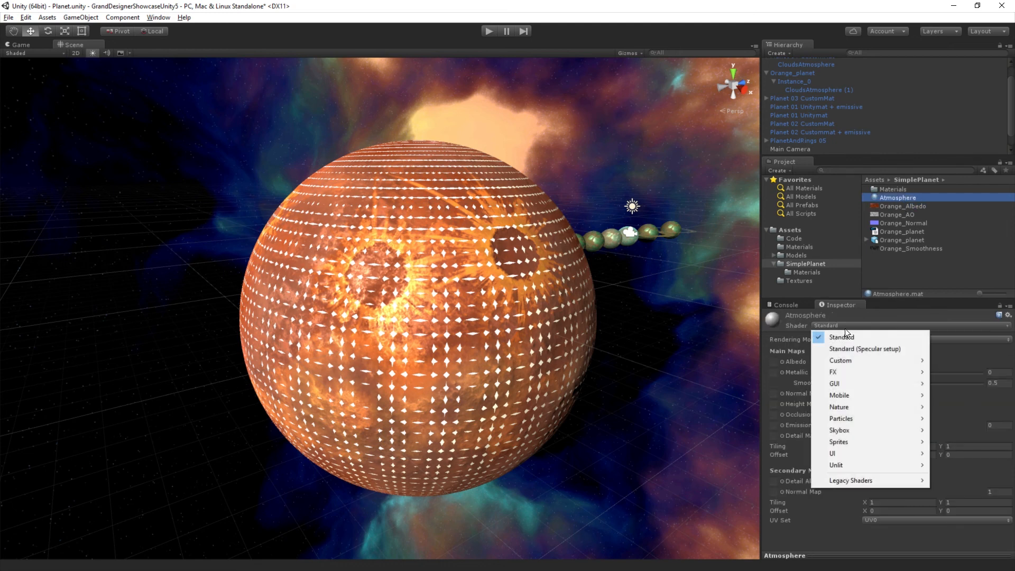
mouse_move(849, 359)
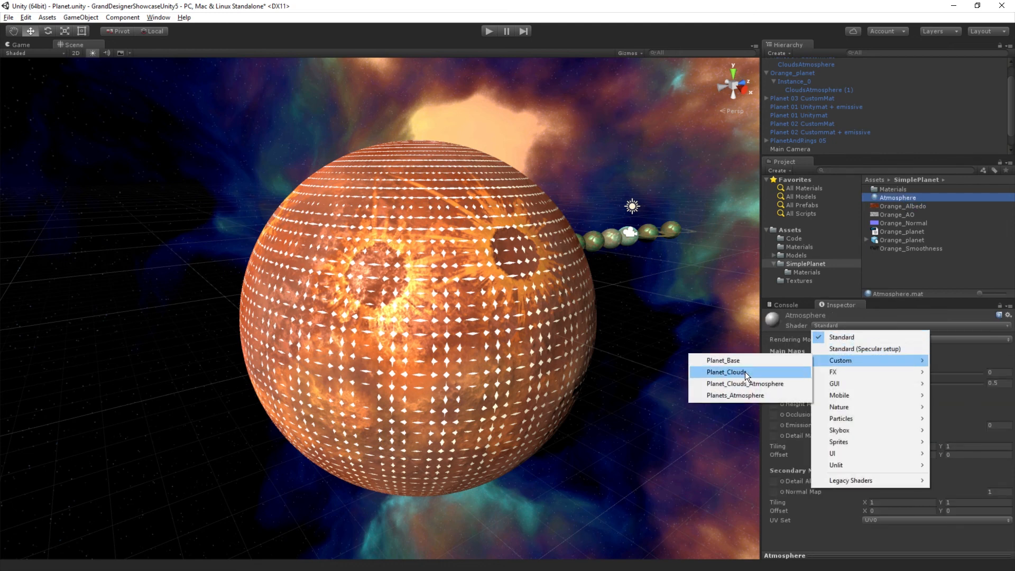
click(744, 397)
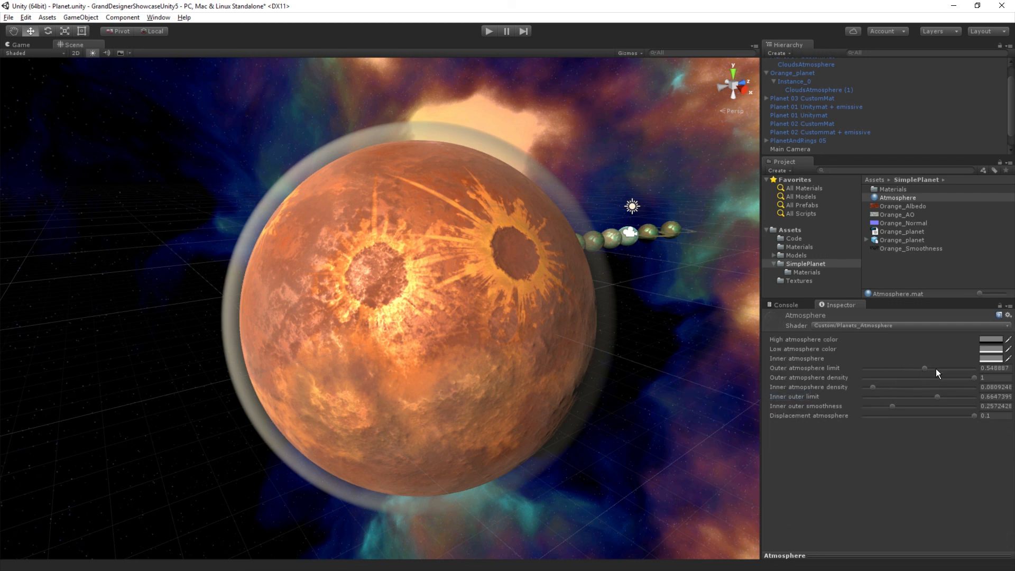
Step: Lower the Atmosphere material's outer atmosphere limit to 0.439, outer atmosphere density to 0.914 and atmosphere displacement to 0.0273
mouse_move(924, 369)
mouse_down()
mouse_move(845, 356)
mouse_move(913, 369)
mouse_up()
mouse_move(975, 379)
mouse_down()
mouse_move(905, 375)
mouse_move(966, 376)
mouse_up()
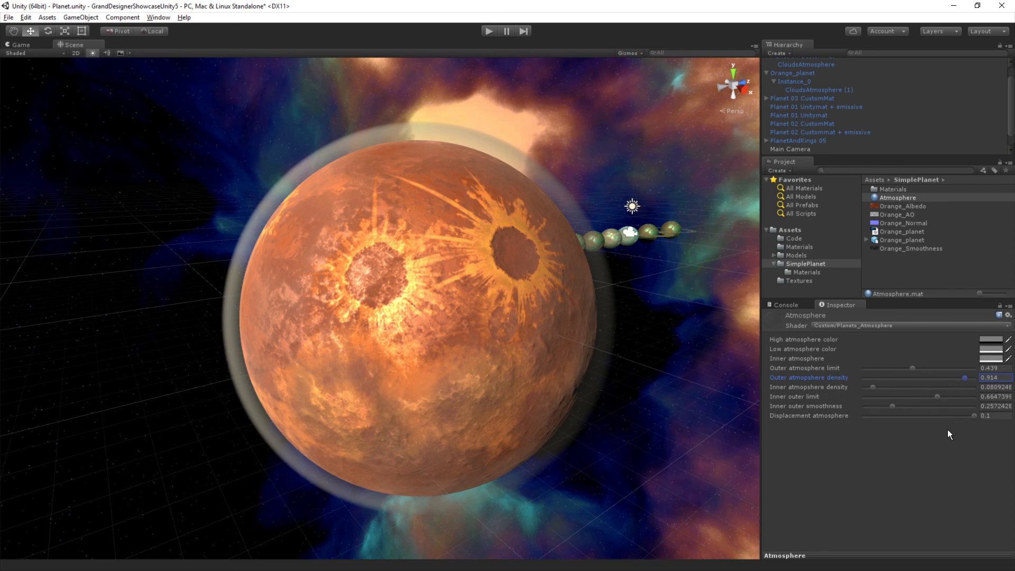
drag(973, 415, 896, 415)
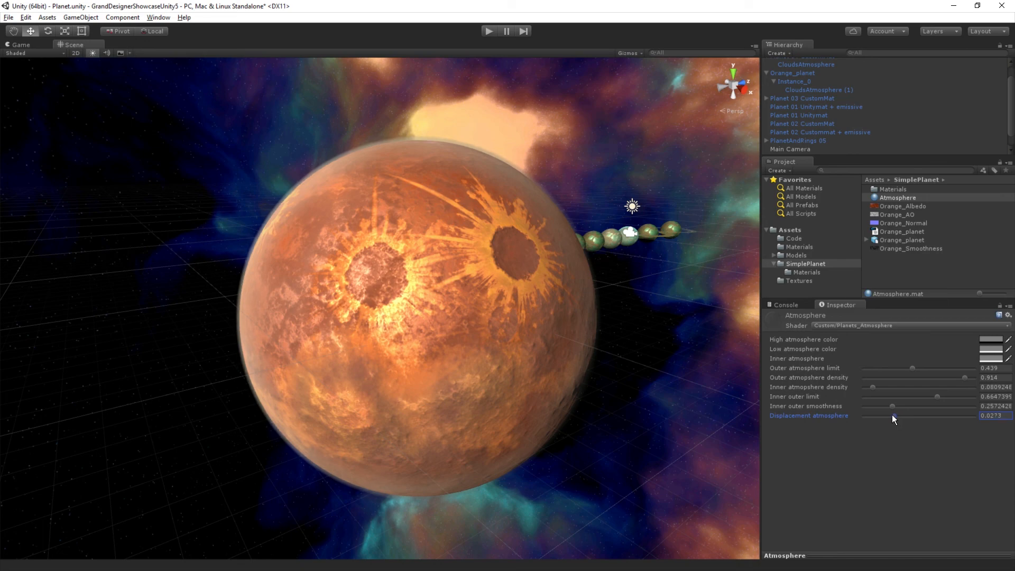
Step: Raise the Atmosphere material's displacement to 0.0345 while judging the haze along the planet's edge up close
scroll(426, 347, up, 5)
middle_drag(425, 346, 418, 447)
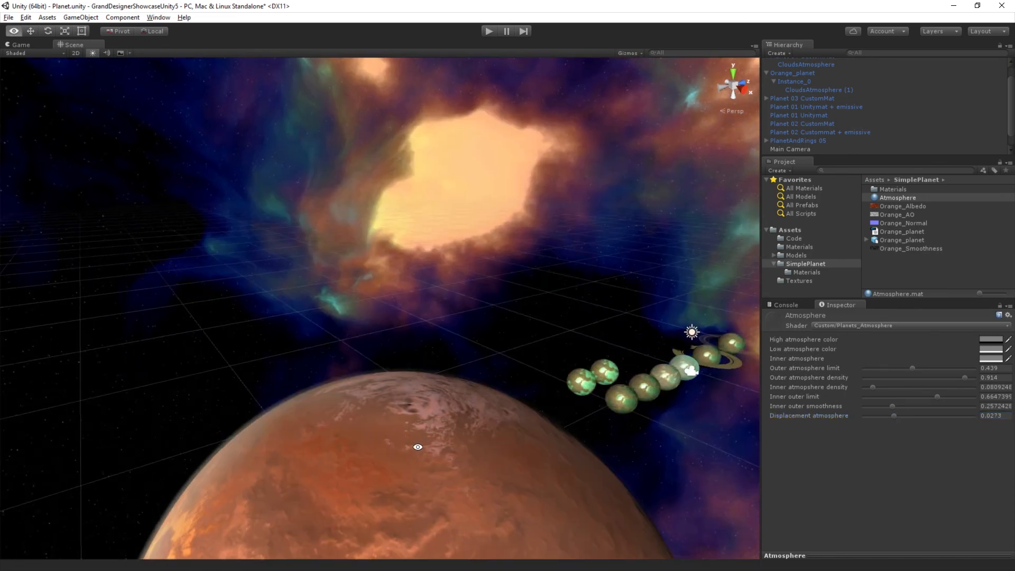
alt+drag(417, 447, 515, 430)
middle_drag(515, 431, 444, 360)
alt+drag(445, 360, 501, 351)
scroll(503, 338, up, 3)
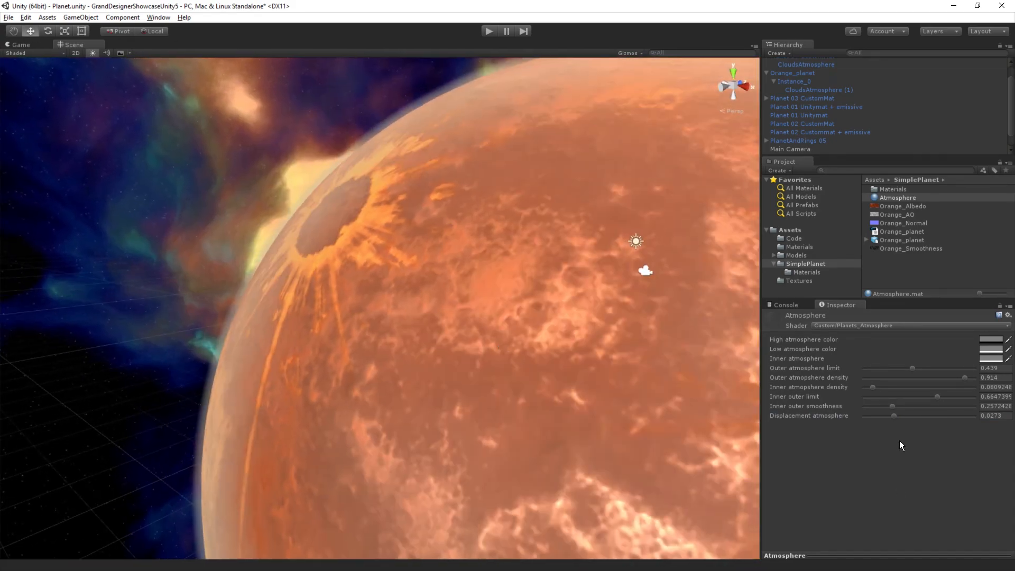
mouse_move(893, 415)
mouse_down()
mouse_move(884, 415)
mouse_move(899, 418)
mouse_up()
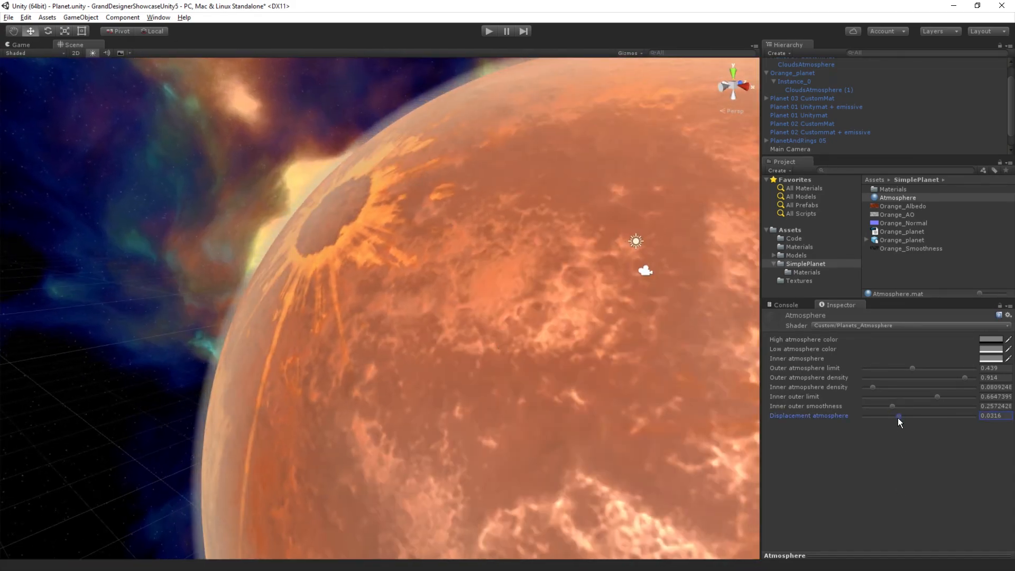
Step: Set the high atmosphere color to orange-red, hex FF440000
scroll(264, 414, down, 5)
alt+drag(281, 413, 328, 403)
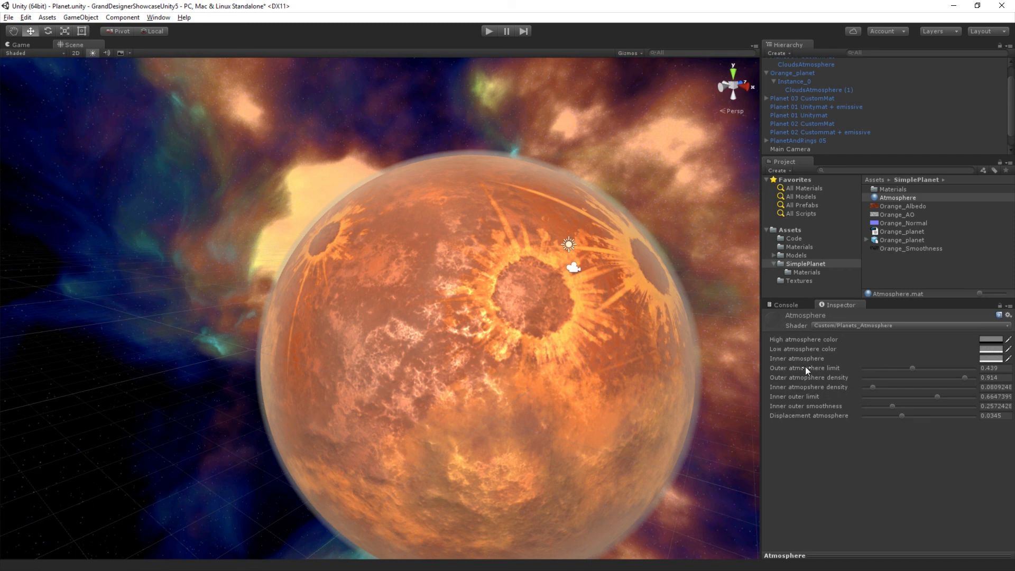
click(993, 343)
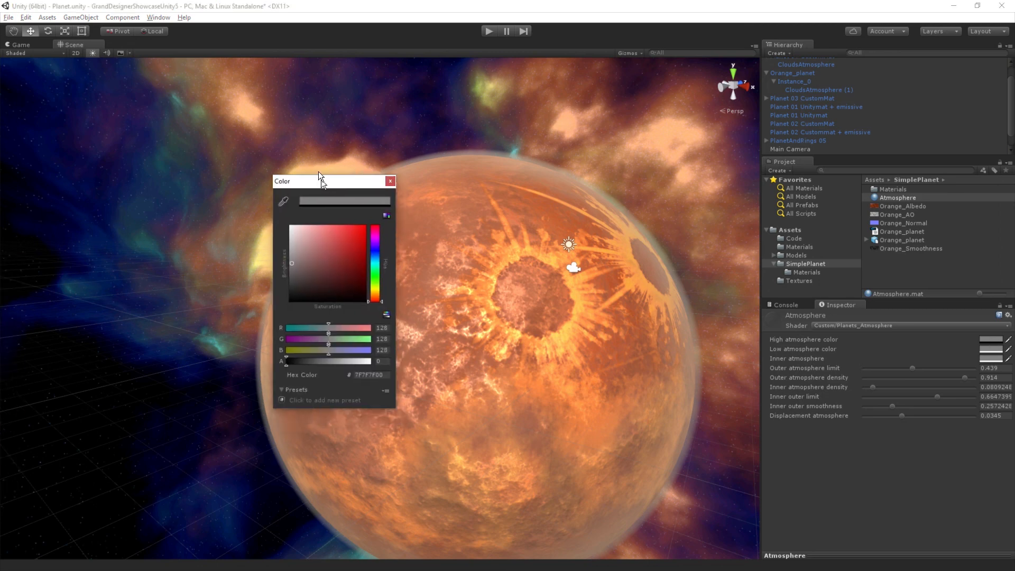
drag(320, 172, 195, 137)
drag(182, 207, 282, 179)
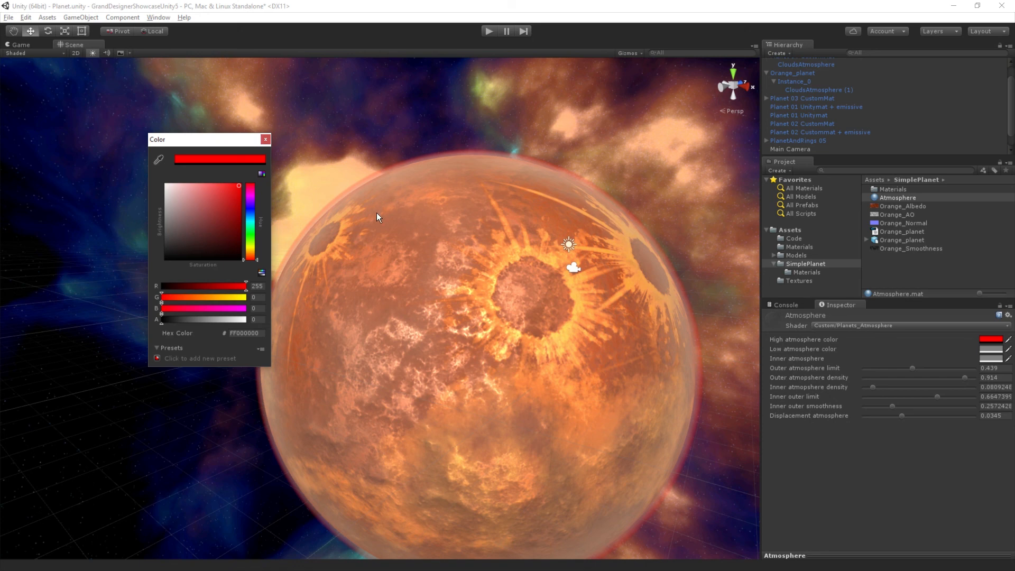
drag(247, 249, 254, 258)
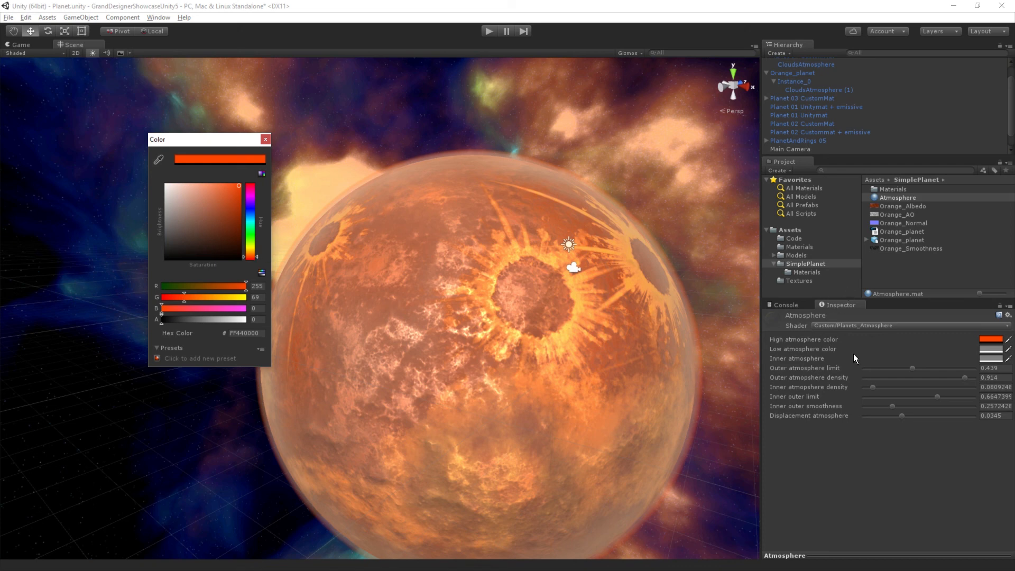
Step: Set the low atmosphere color to white (FFFFFFFF) and the inner atmosphere color to dark red (940F0FFF)
click(993, 351)
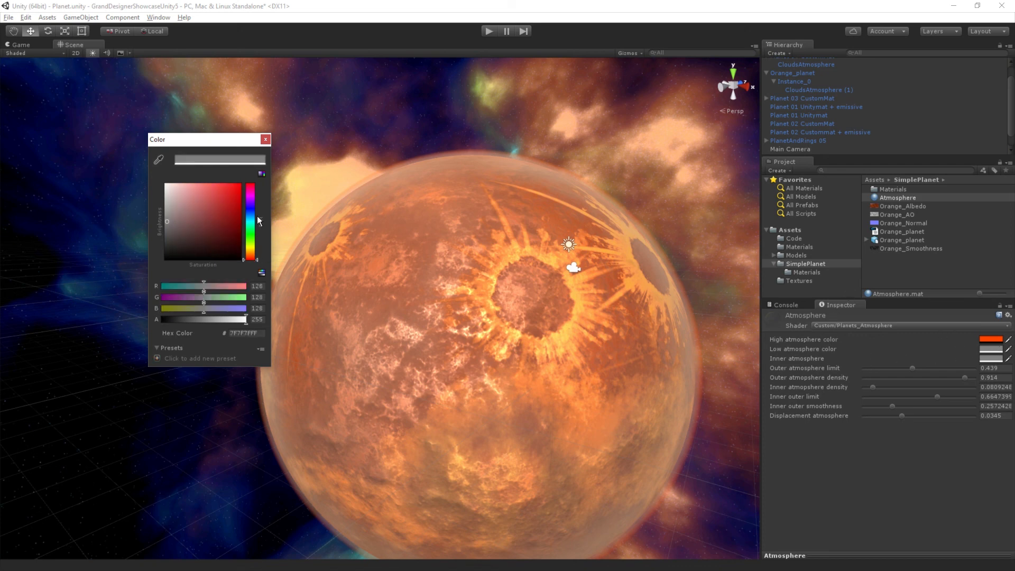
mouse_move(170, 211)
mouse_down()
mouse_move(129, 202)
mouse_move(98, 162)
mouse_up()
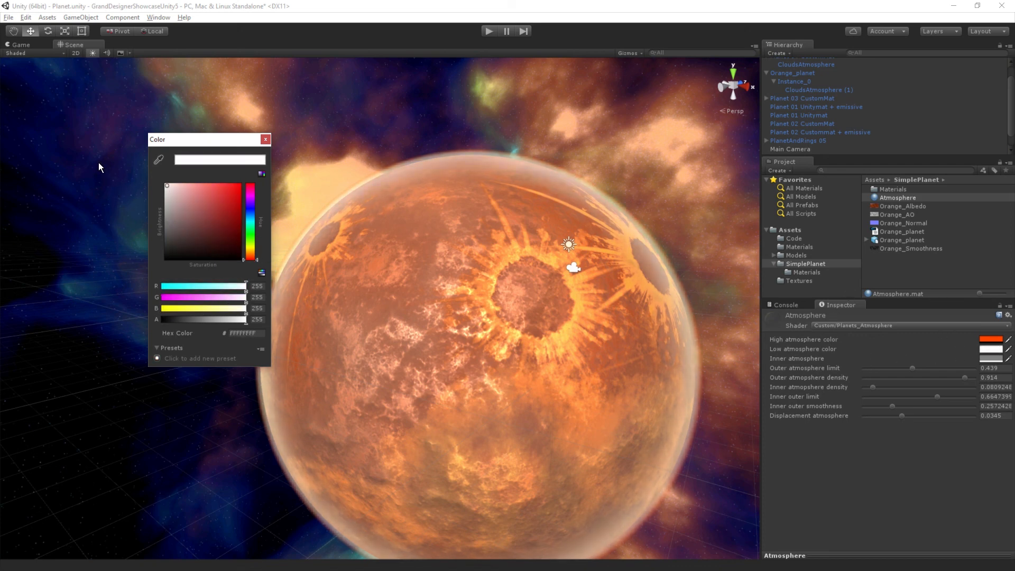
click(992, 360)
mouse_move(183, 226)
mouse_down()
mouse_move(227, 214)
mouse_move(198, 212)
mouse_move(232, 216)
mouse_up()
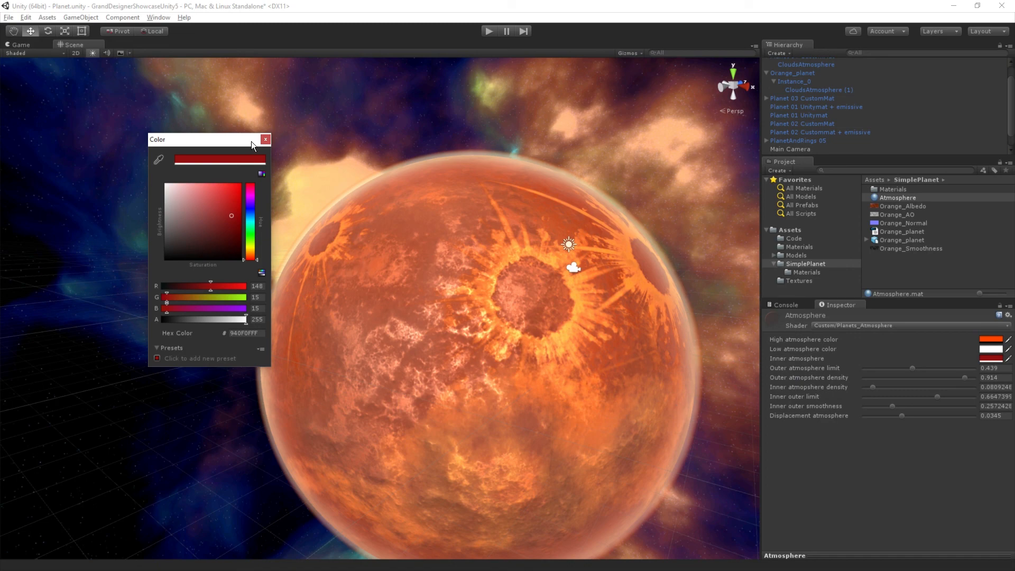
click(265, 140)
Step: Set the outer atmosphere density to 1, the outer atmosphere limit to 0.544 and the inner outer limit to 0.674
scroll(508, 239, up, 5)
middle_drag(519, 236, 426, 244)
scroll(428, 292, up, 3)
mouse_move(427, 292)
right_down()
mouse_move(436, 292)
mouse_move(418, 303)
right_up()
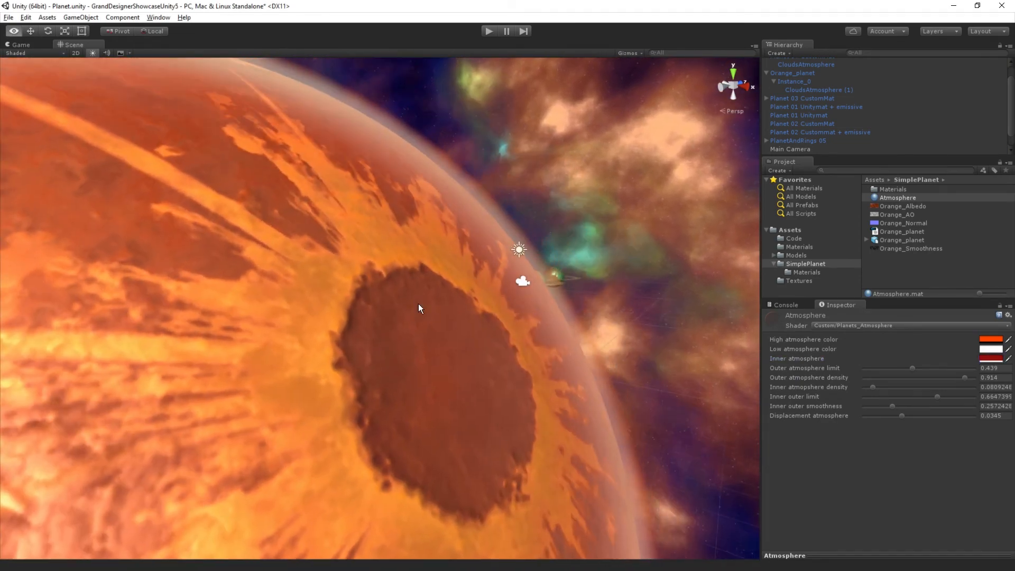
scroll(419, 305, down, 3)
alt+drag(410, 322, 427, 317)
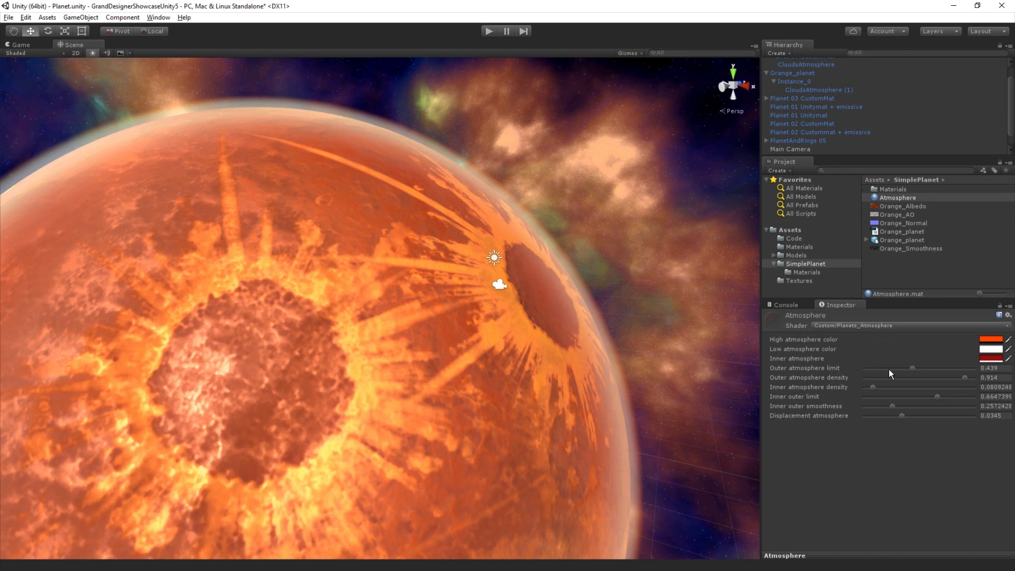
scroll(522, 398, down, 4)
middle_drag(465, 419, 483, 383)
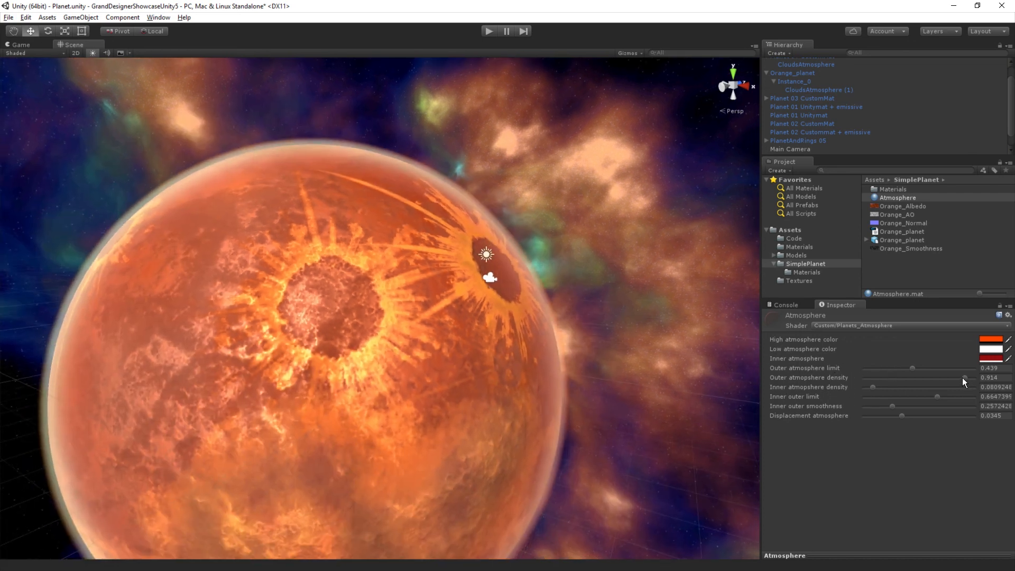
mouse_move(963, 378)
mouse_down()
mouse_move(884, 378)
mouse_move(973, 376)
mouse_move(935, 389)
mouse_move(968, 387)
mouse_up()
mouse_move(911, 366)
mouse_down()
mouse_move(882, 366)
mouse_move(967, 377)
mouse_move(912, 376)
mouse_move(923, 379)
mouse_up()
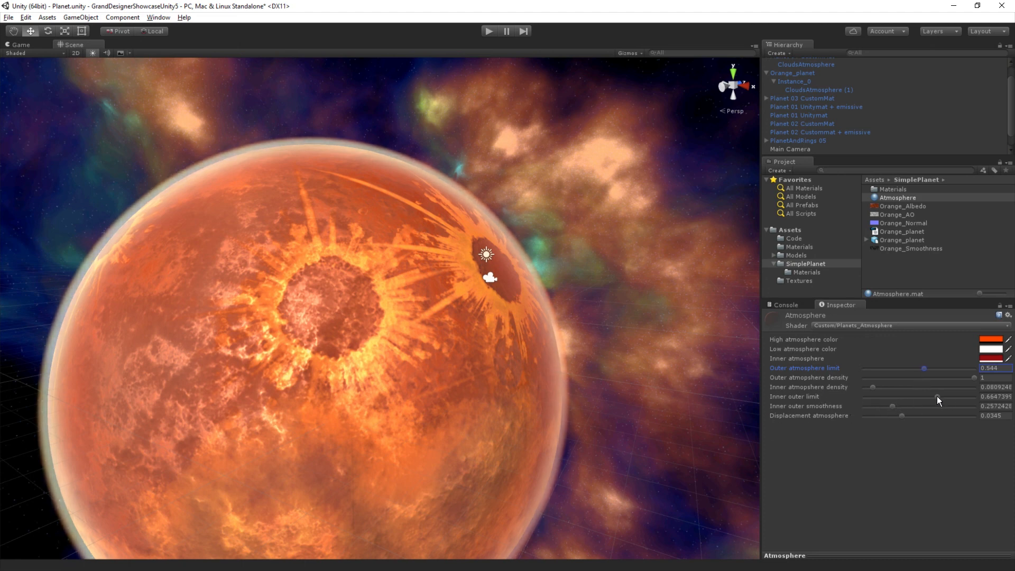
mouse_move(937, 395)
mouse_down()
mouse_move(906, 397)
mouse_move(947, 403)
mouse_move(937, 405)
mouse_up()
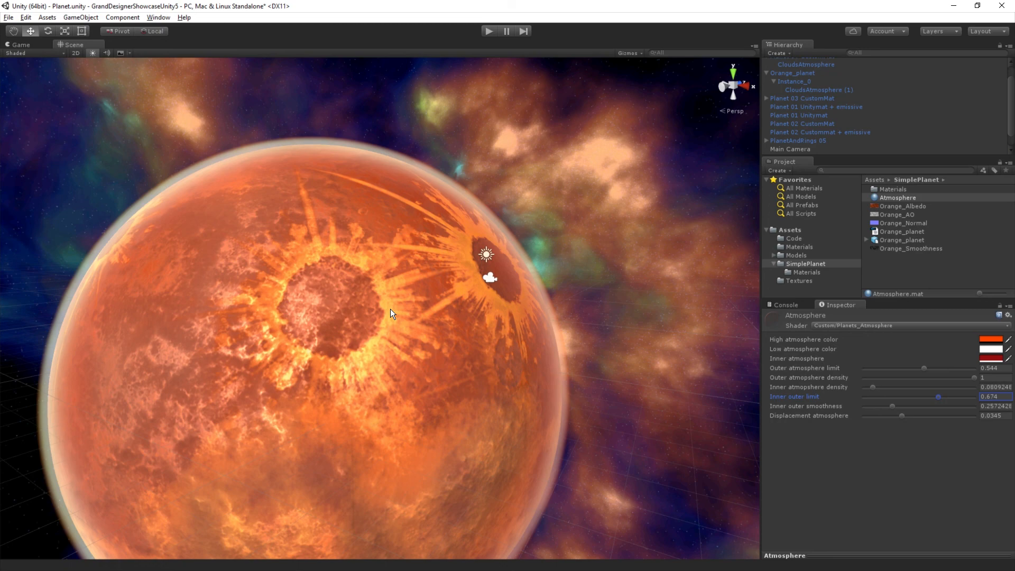
Step: Save the Orange_planet scene object as a prefab in the SimplePlanet folder and rename the prefab Orange_planet_preset
alt+drag(370, 357, 514, 368)
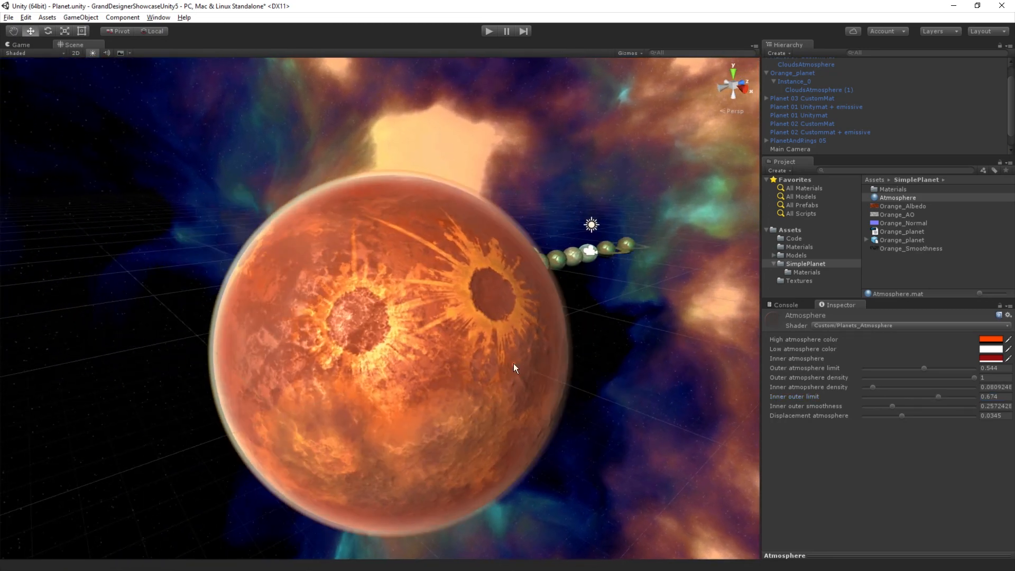
scroll(880, 70, up, 2)
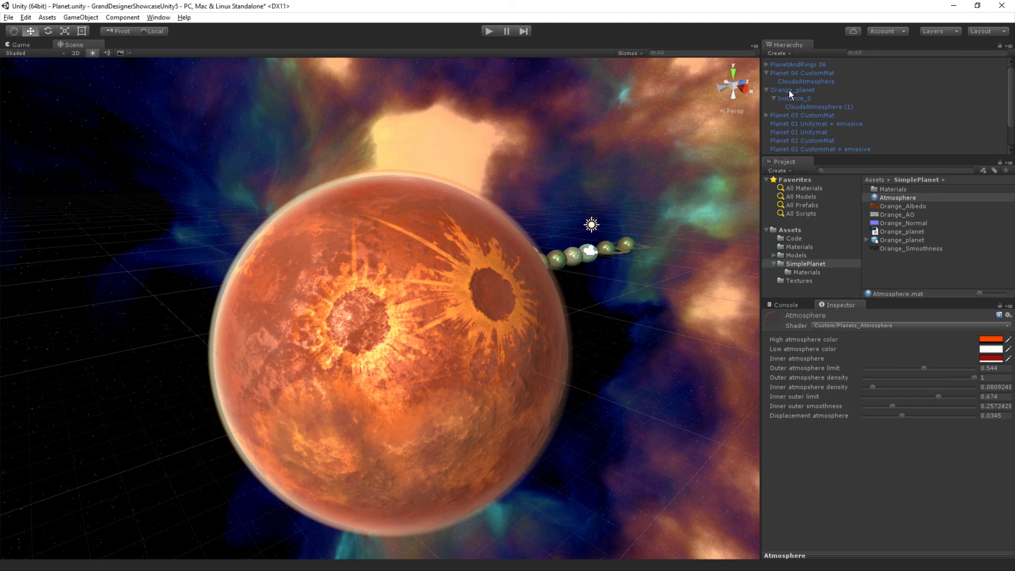
drag(789, 90, 903, 271)
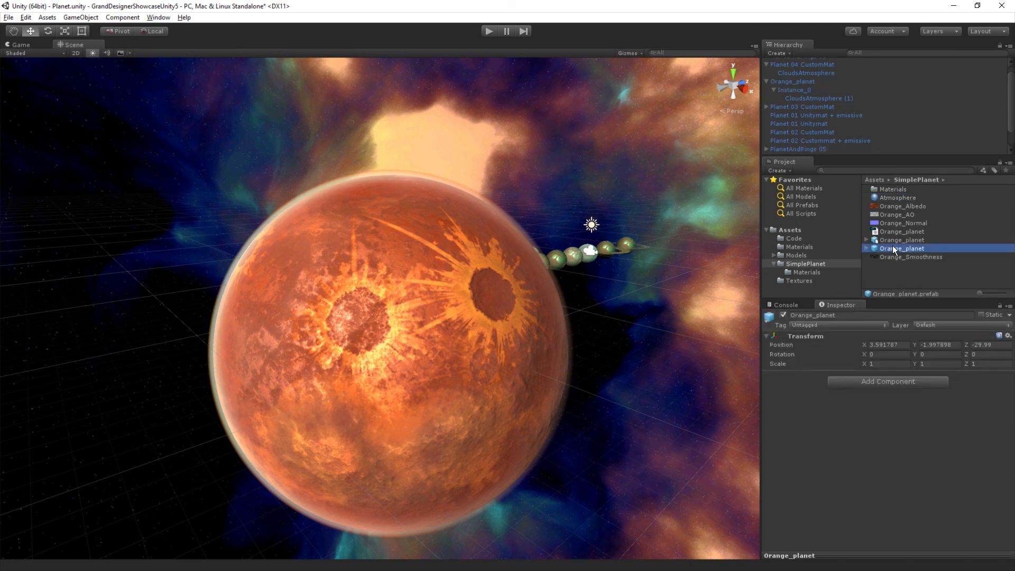
click(897, 248)
key(Right)
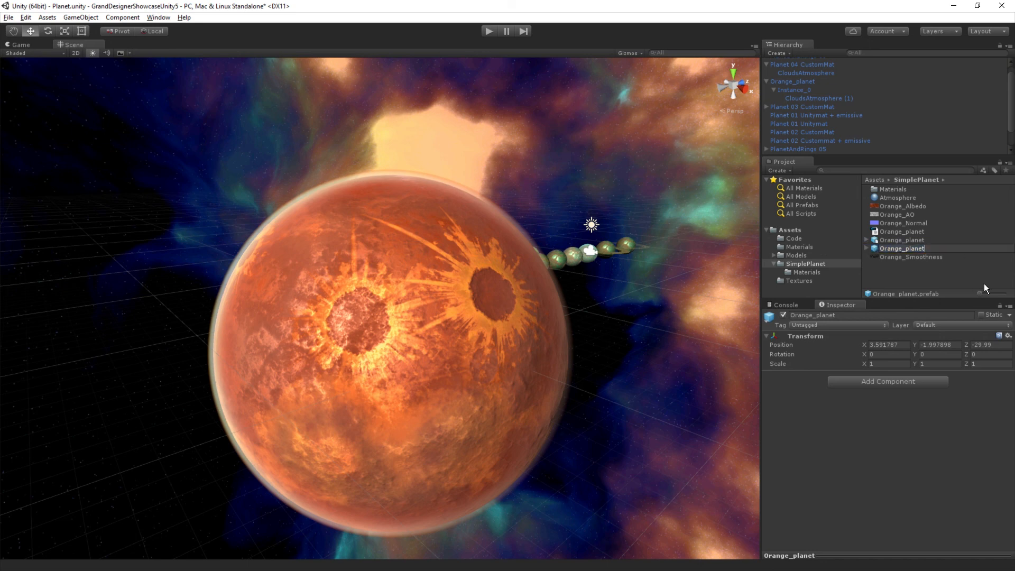
text(_preset)
key(Return)
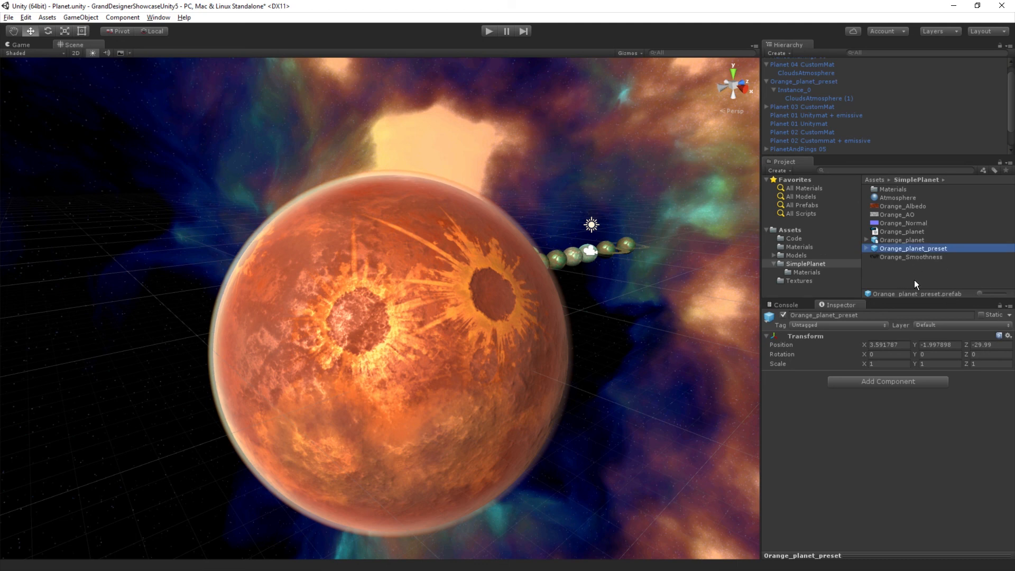
click(902, 279)
click(916, 249)
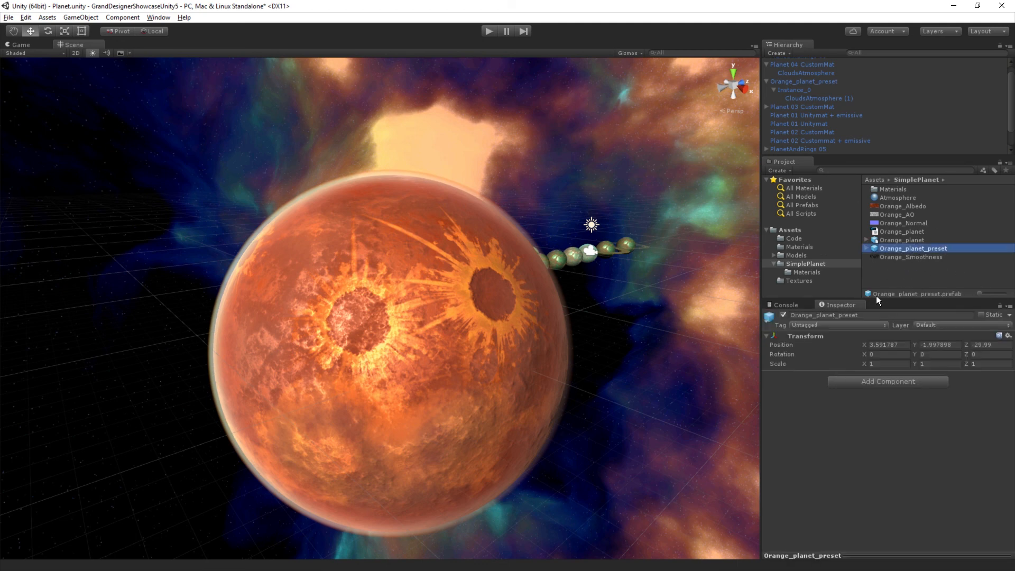